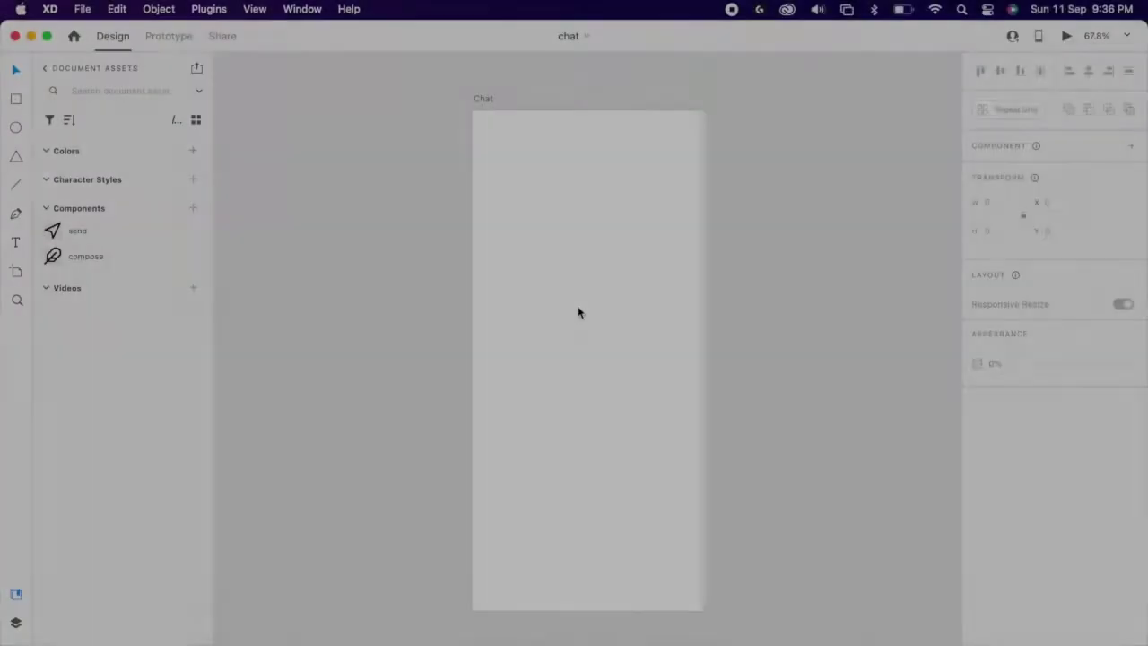
- Draw a rectangle near the top of the Chat artboard with corner radius 10
{"action": "scroll", "coordinate": [610, 197], "scroll_direction": "right", "scroll_amount": 3}
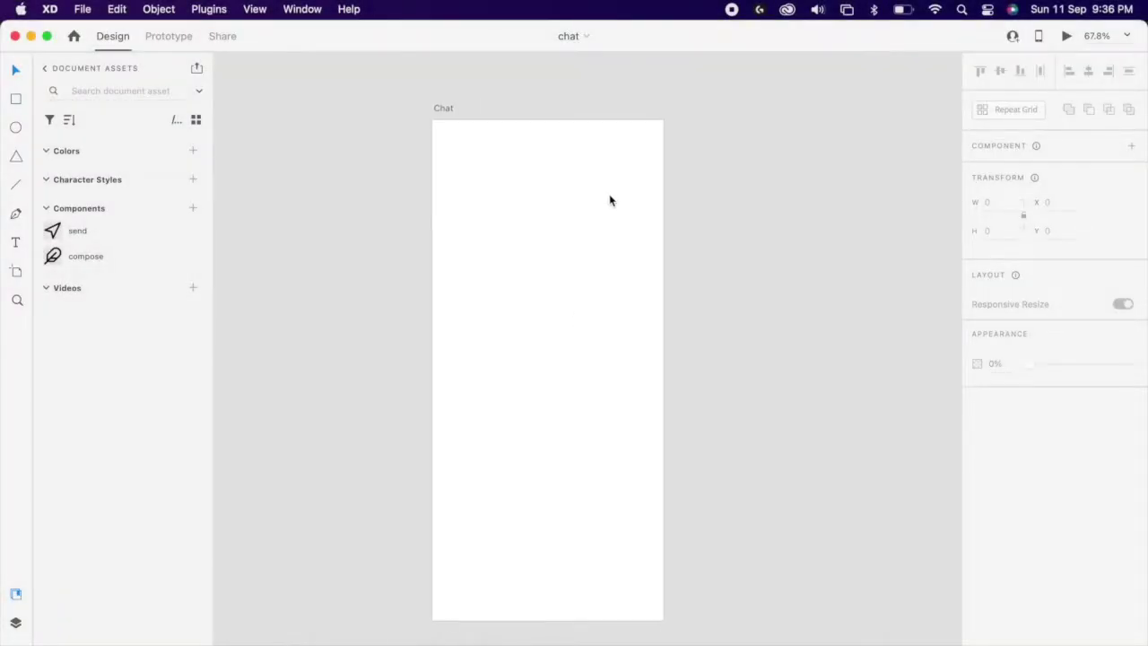
{"action": "left_click", "coordinate": [23, 104]}
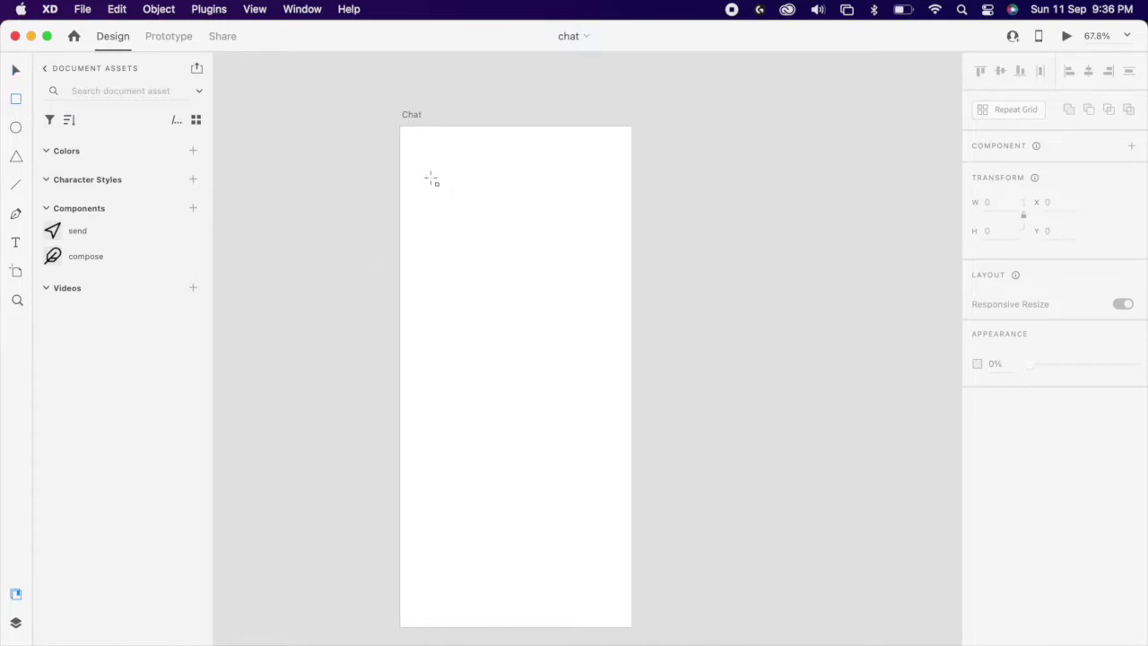
{"action": "mouse_move", "coordinate": [427, 175]}
{"action": "left_mouse_down"}
{"action": "mouse_move", "coordinate": [494, 213]}
{"action": "mouse_move", "coordinate": [548, 212]}
{"action": "left_mouse_up"}
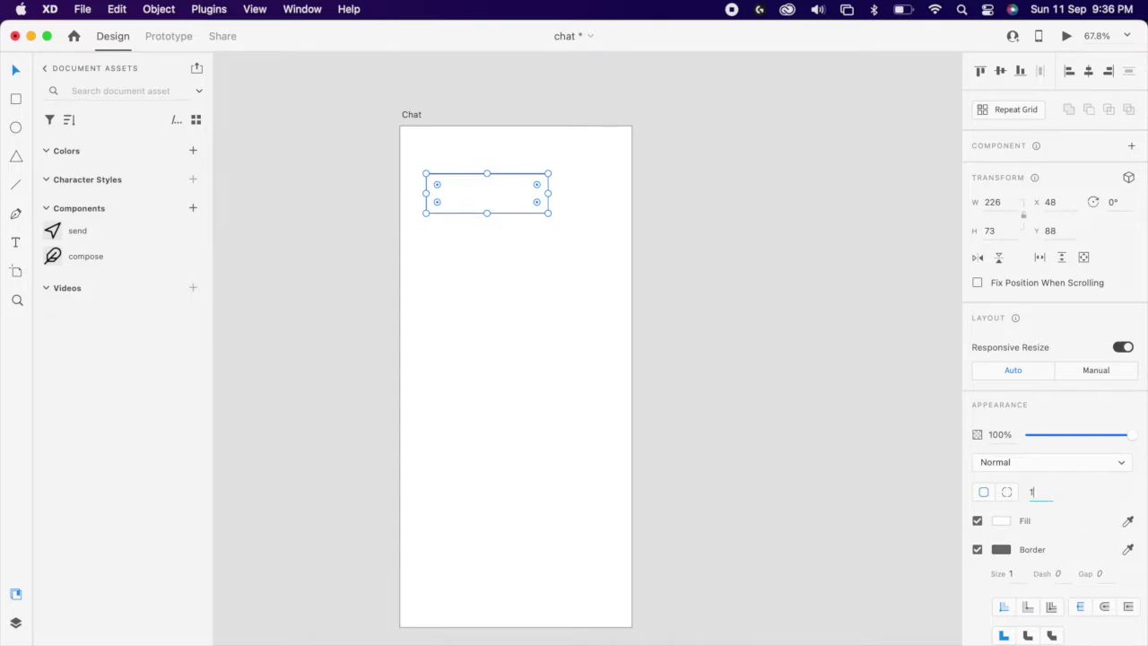
{"action": "type", "text": "10"}
{"action": "key", "text": "Return"}
- Give the rectangle a black #000000 border at 15% opacity
{"action": "left_click", "coordinate": [1001, 549]}
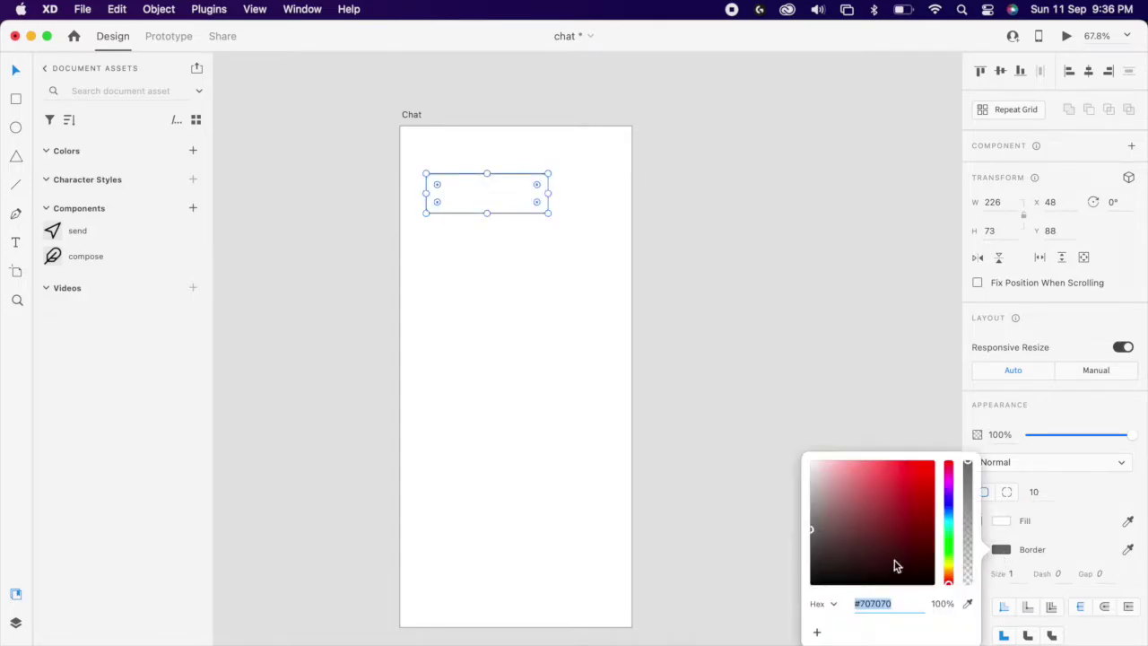
{"action": "type", "text": "000000"}
{"action": "key", "text": "Tab"}
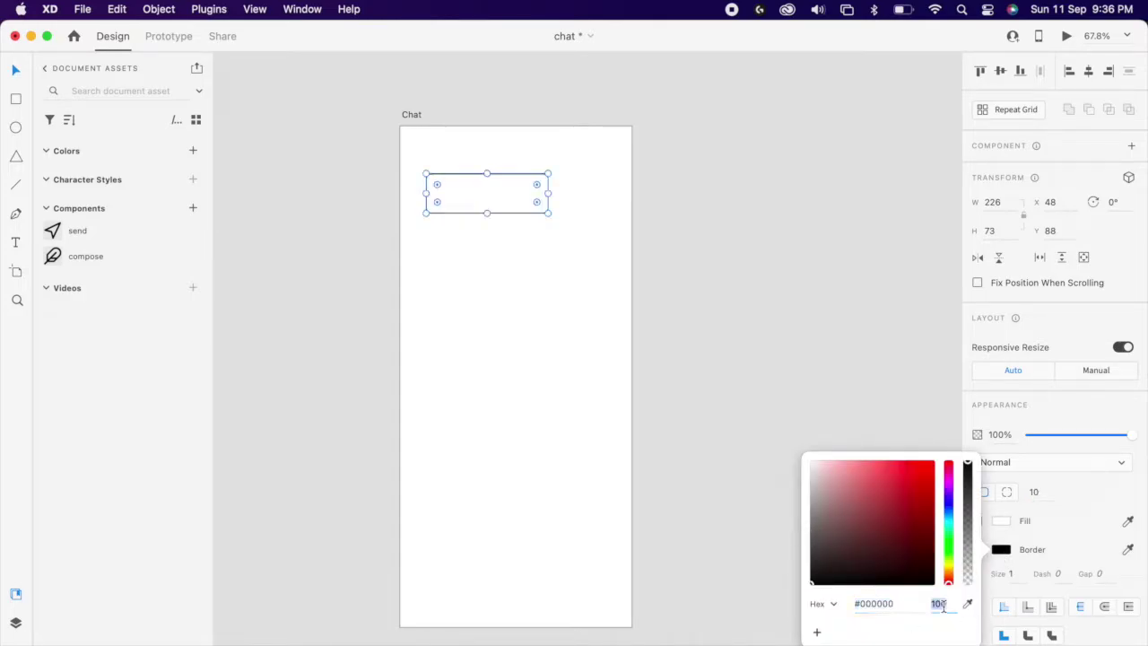
{"action": "type", "text": "15"}
{"action": "key", "text": "Return"}
- Add the text 'Hey buddy how are you' inside the rectangle and select it with its box
{"action": "key", "text": "t"}
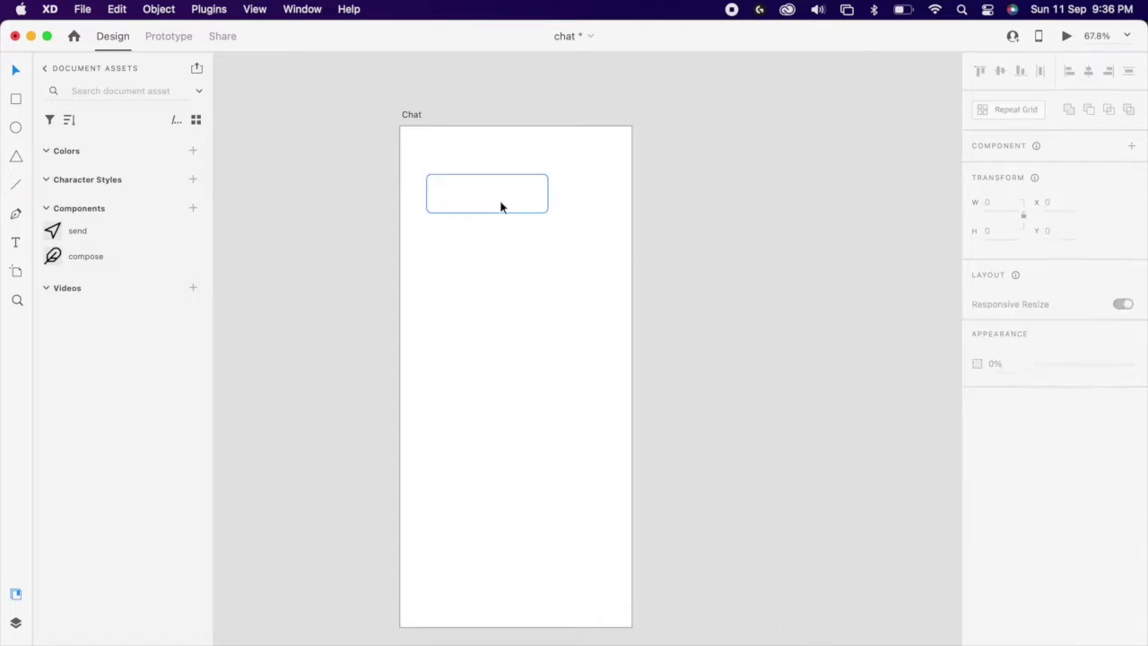
{"action": "left_click", "coordinate": [461, 191]}
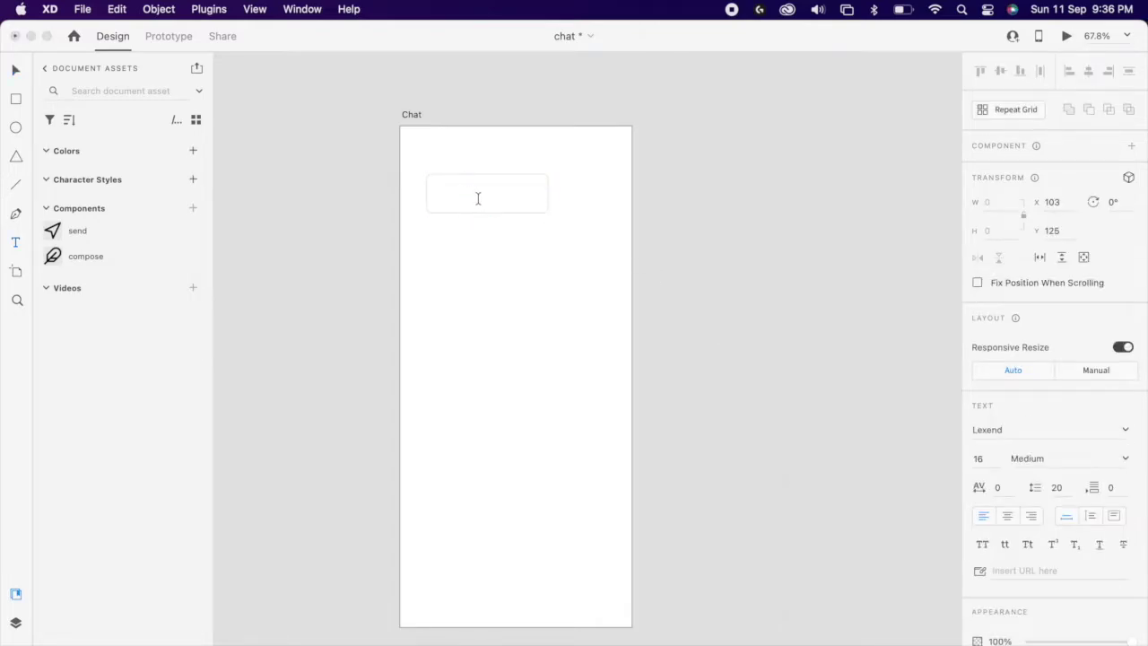
{"action": "scroll", "coordinate": [1040, 412], "scroll_direction": "down", "scroll_amount": 5}
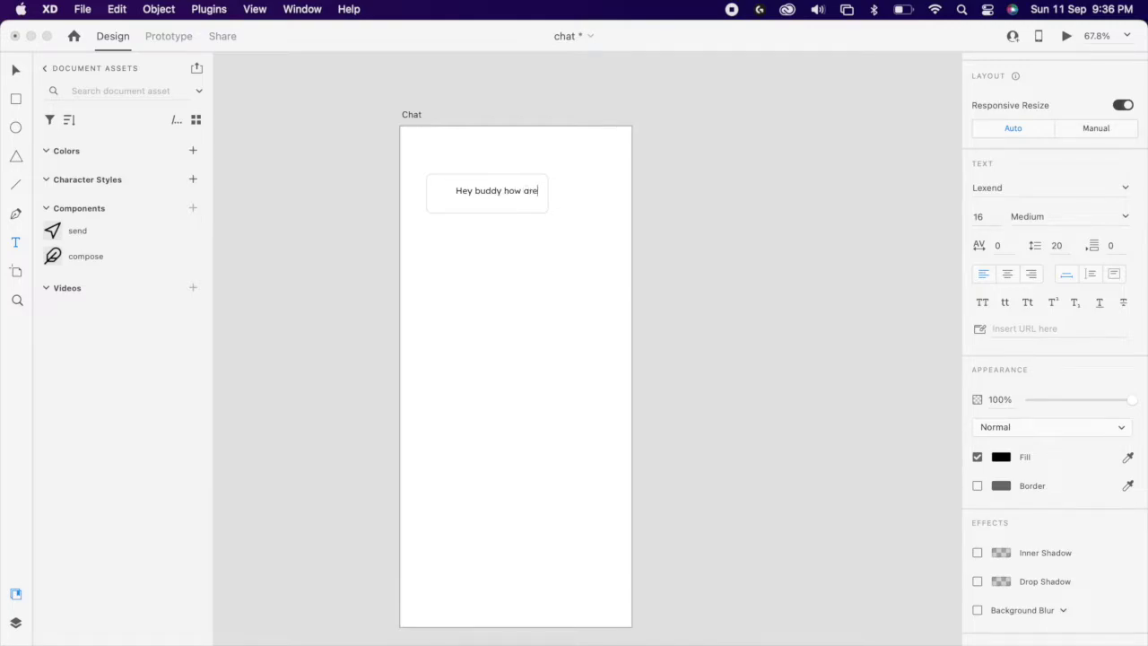
{"action": "left_click", "coordinate": [851, 406]}
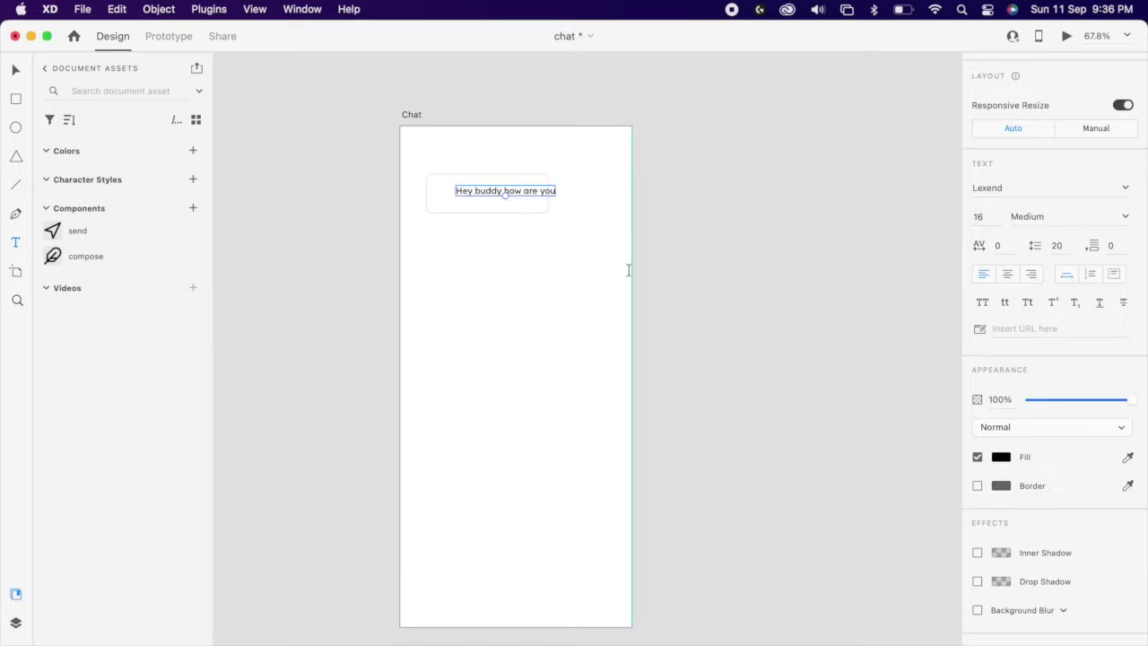
{"action": "scroll", "coordinate": [531, 197], "scroll_direction": "up", "scroll_amount": 3}
{"action": "left_click", "coordinate": [476, 165]}
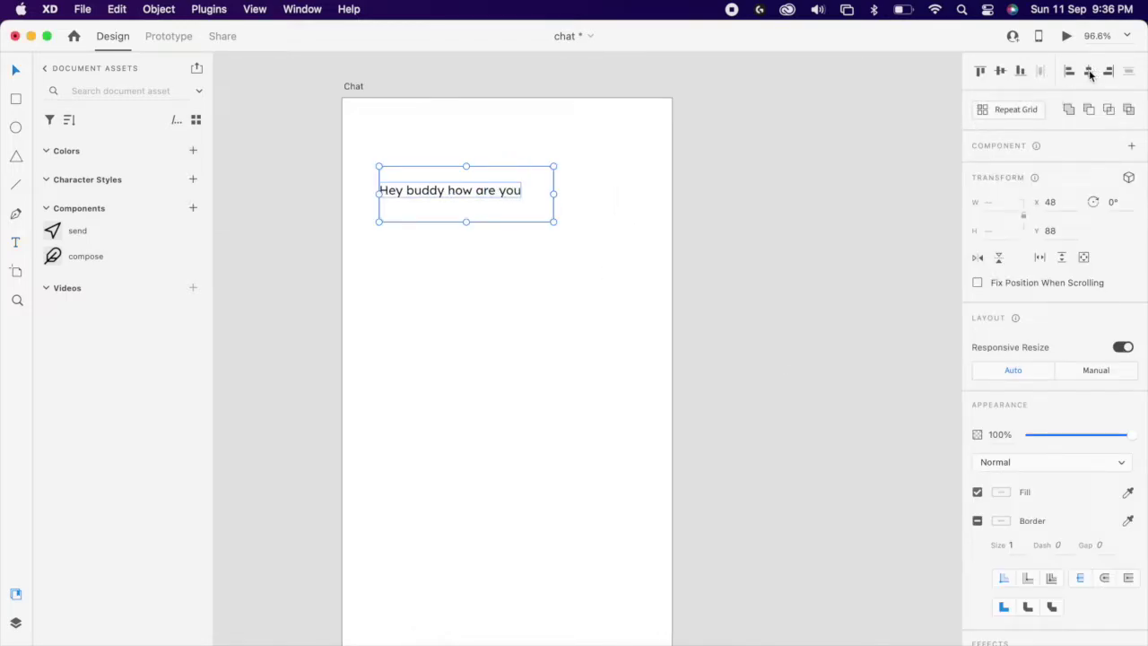
- Centre the message text horizontally in the rectangle and group the text and rectangle
{"action": "left_click", "coordinate": [1089, 74]}
{"action": "left_click", "coordinate": [490, 286]}
{"action": "left_click_drag", "start_coordinate": [470, 282], "coordinate": [484, 173]}
{"action": "right_click", "coordinate": [504, 206]}
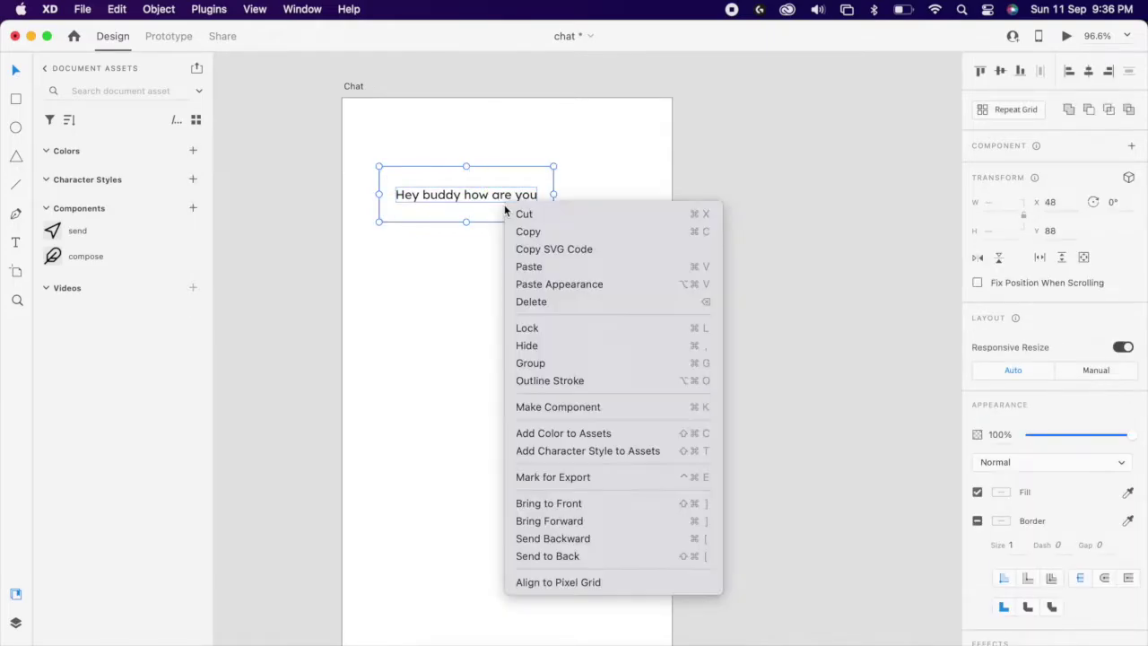
{"action": "left_click", "coordinate": [542, 363]}
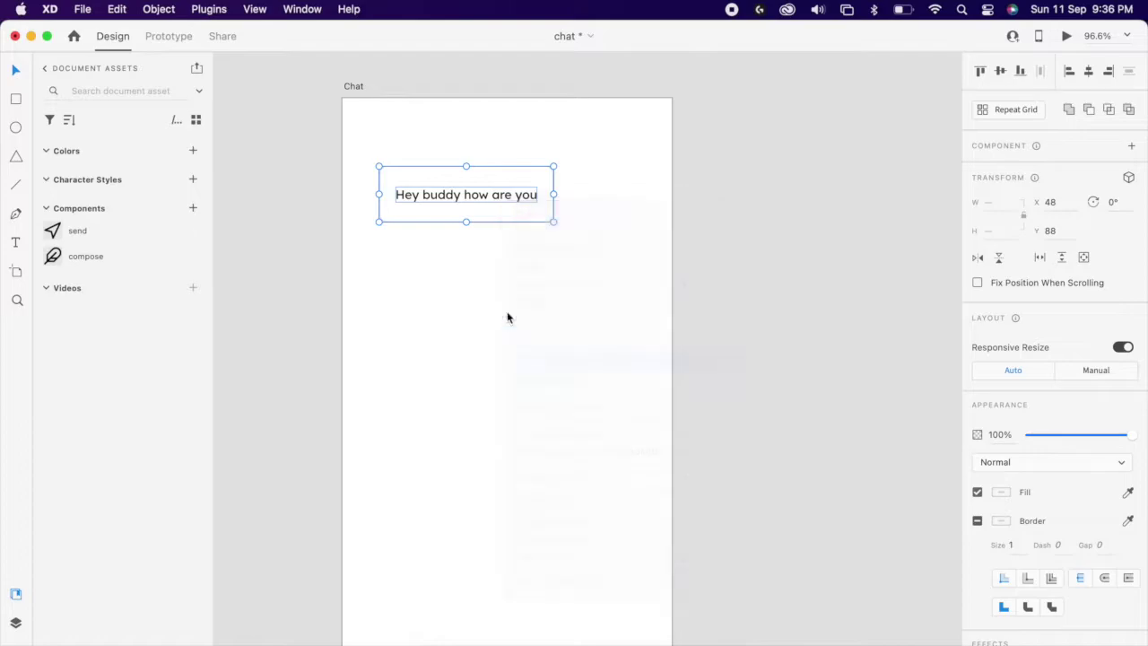
- Enable padding on the bubble group: 26 top and bottom, 20 left and right
{"action": "left_click", "coordinate": [978, 468]}
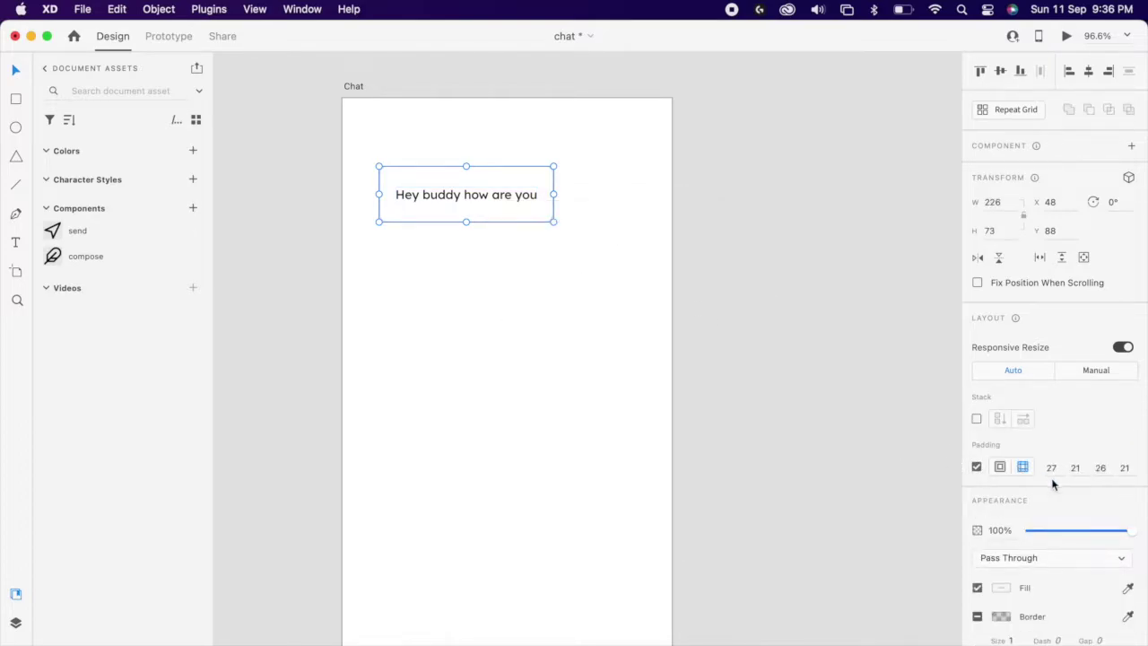
{"action": "left_click", "coordinate": [1052, 468]}
{"action": "left_click", "coordinate": [1077, 467]}
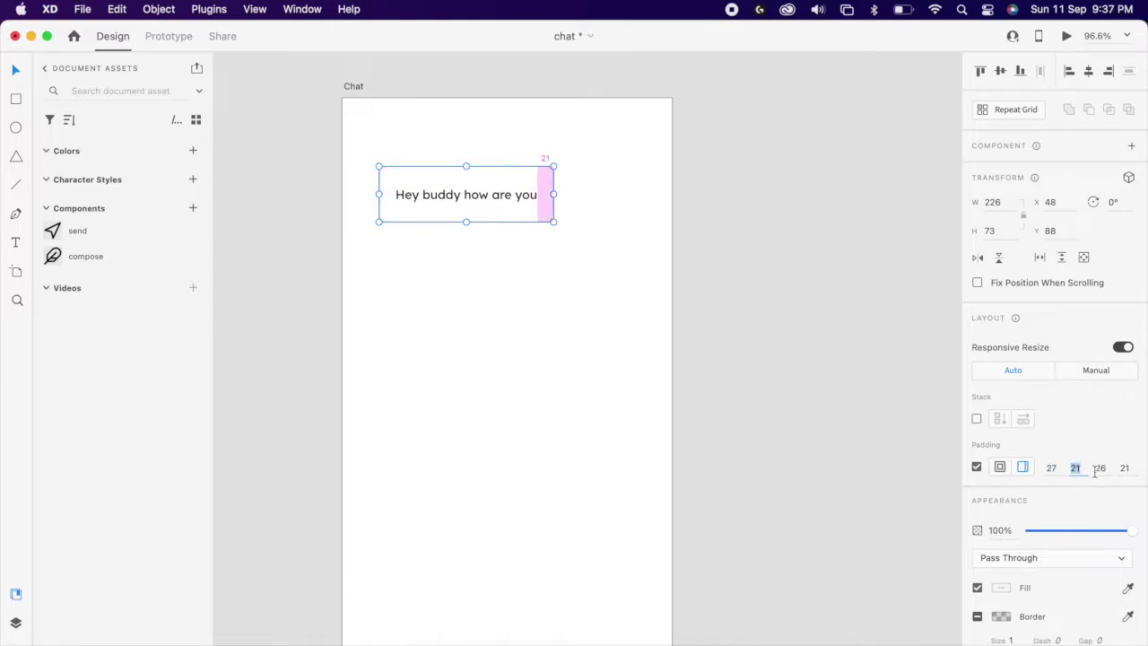
{"action": "key", "text": "Return"}
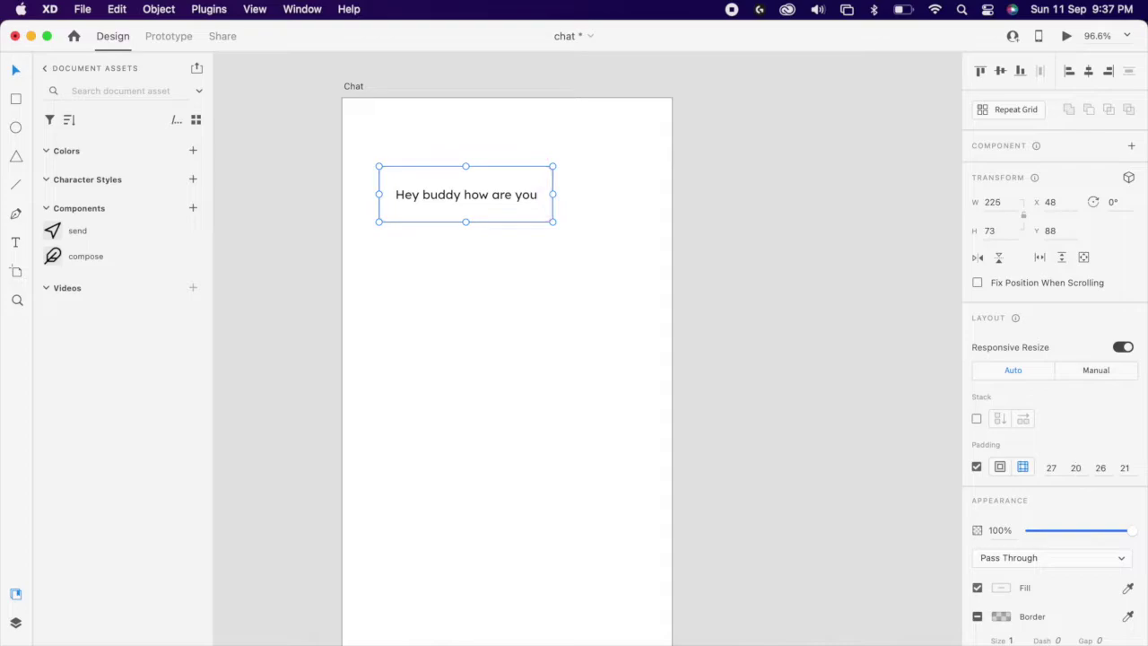
{"action": "left_click", "coordinate": [1129, 468]}
{"action": "type", "text": "20"}
{"action": "key", "text": "Return"}
{"action": "left_click", "coordinate": [1055, 467]}
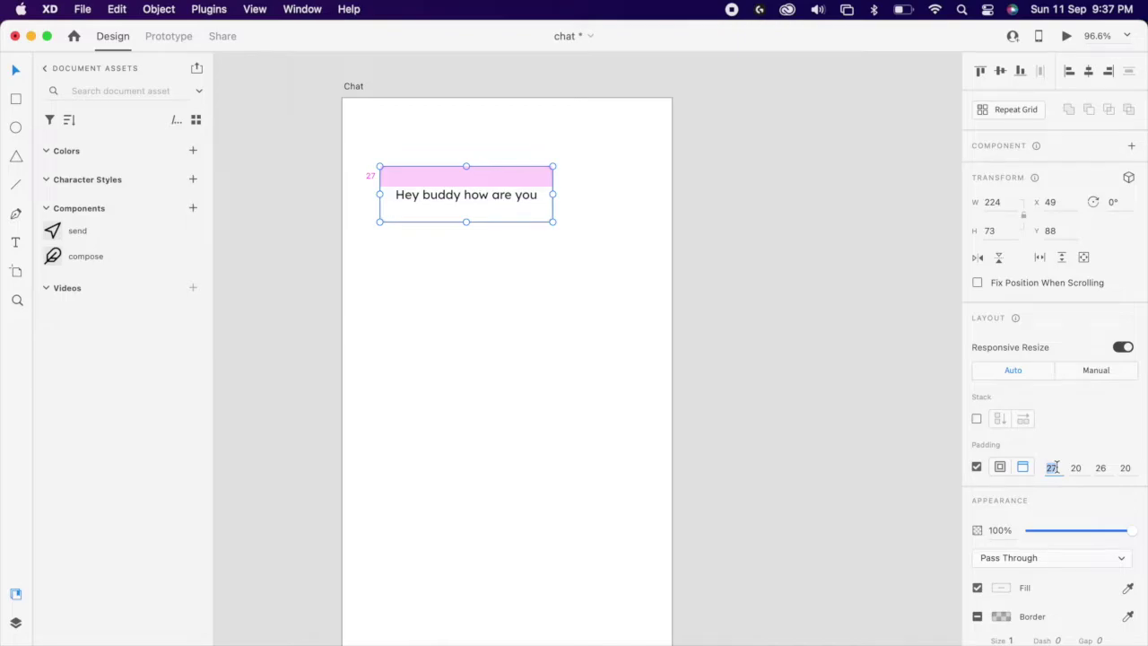
{"action": "type", "text": "26"}
{"action": "key", "text": "Return"}
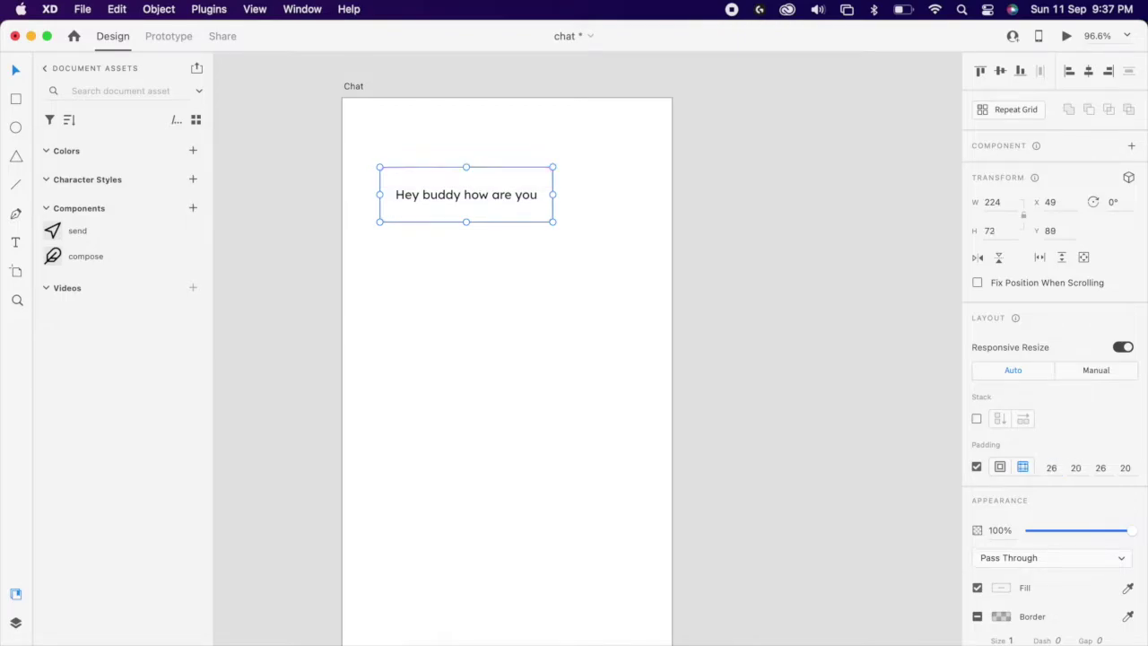
- Alt-drag the bubble to duplicate it just below the original
{"action": "double_click", "coordinate": [469, 203]}
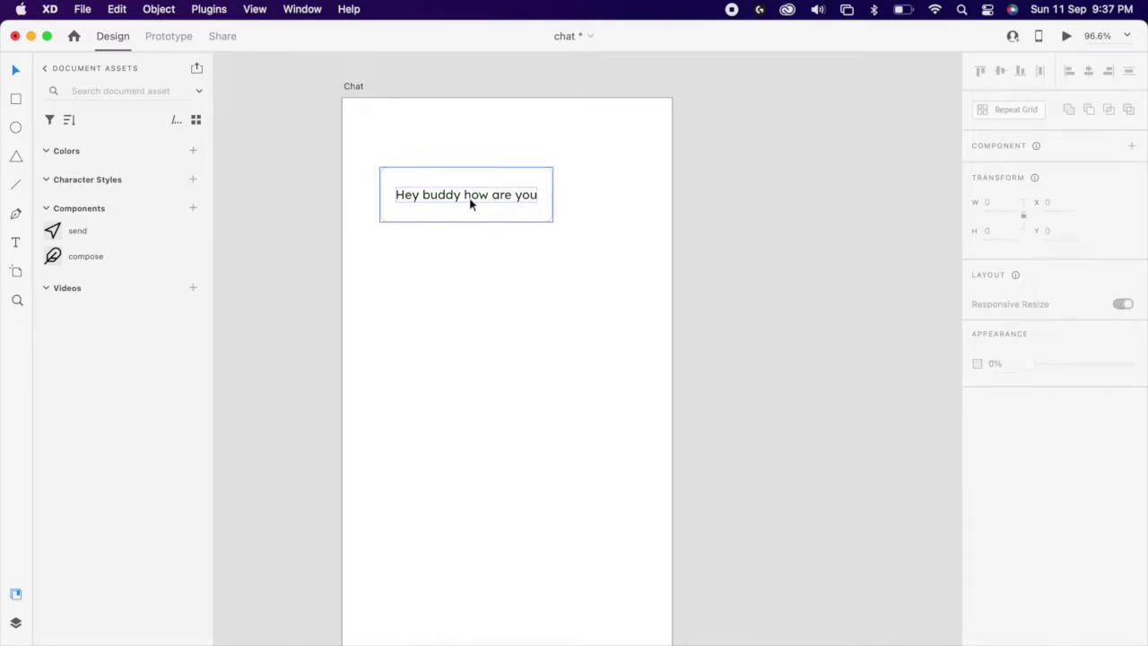
{"action": "key", "text": "Escape"}
{"action": "key", "text": "alt"}
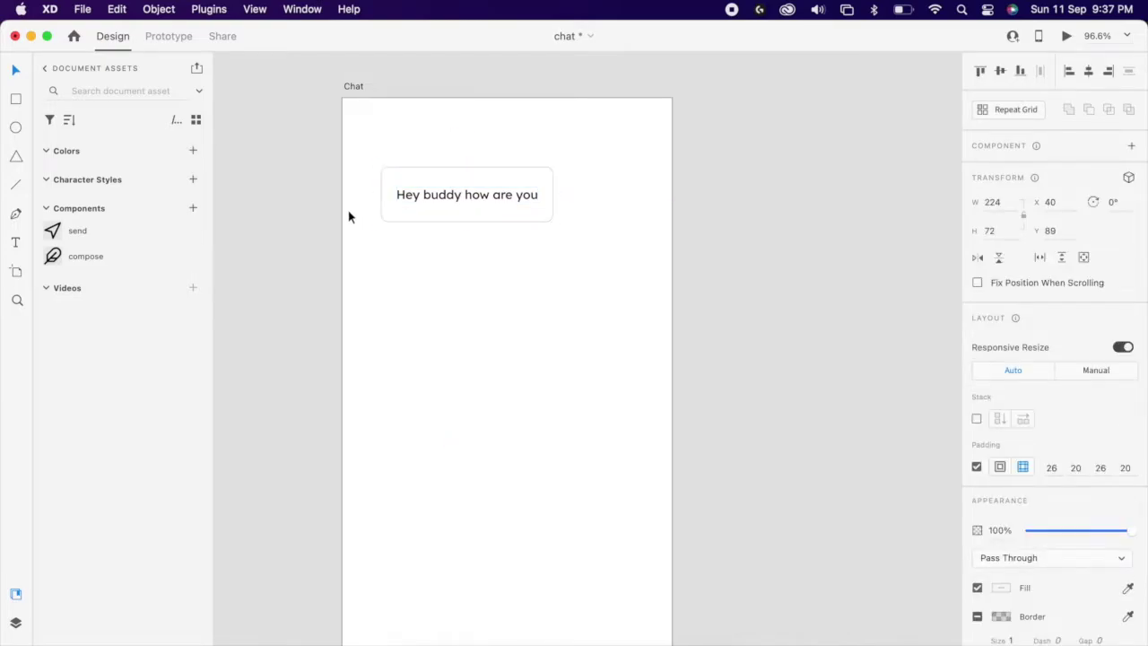
{"action": "left_click_drag", "start_coordinate": [494, 206], "coordinate": [480, 260]}
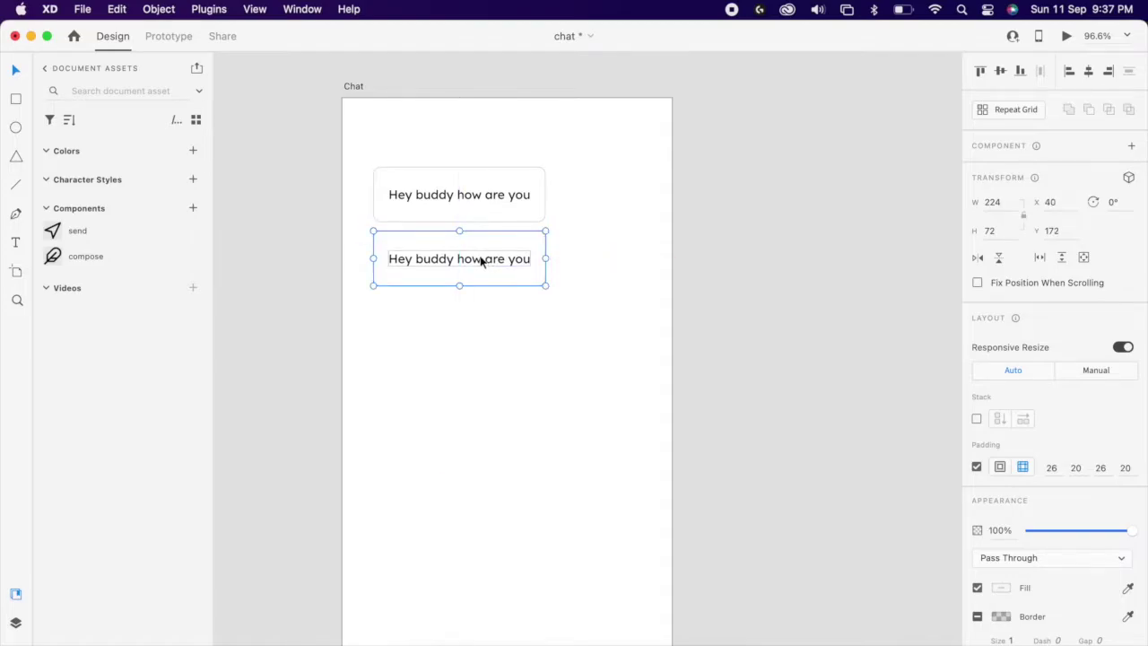
- Change the duplicate bubble's text to 'No replies??'
{"action": "double_click", "coordinate": [480, 260]}
{"action": "key", "text": "Return"}
{"action": "type", "text": "No re"}
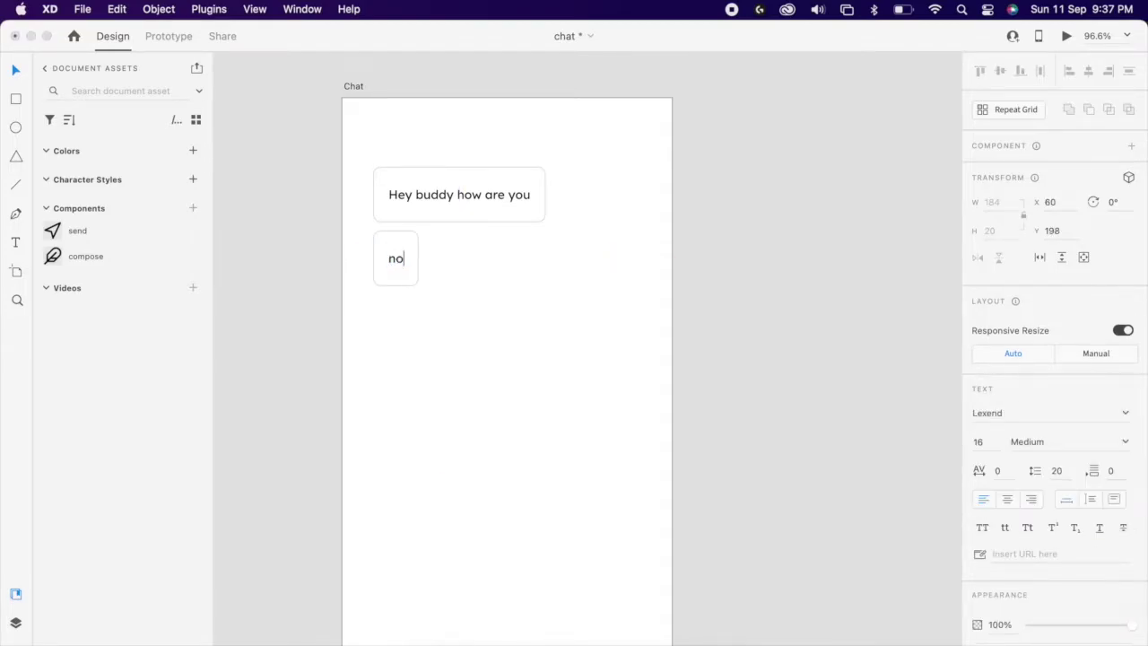
{"action": "type", "text": "plies??"}
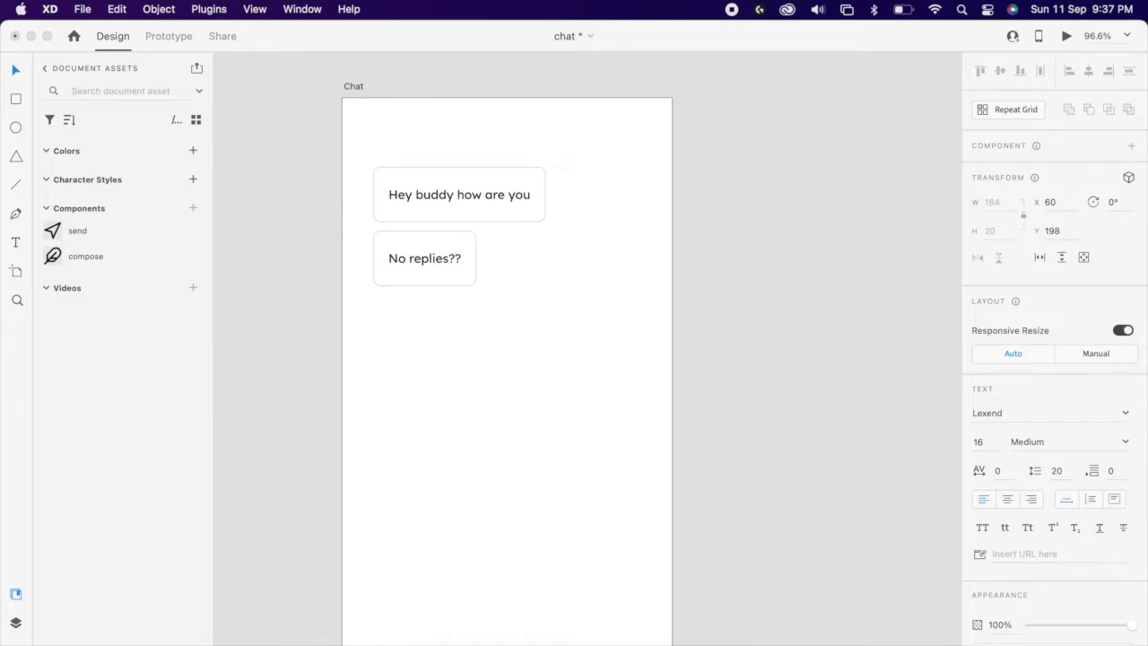
{"action": "key", "text": "Escape"}
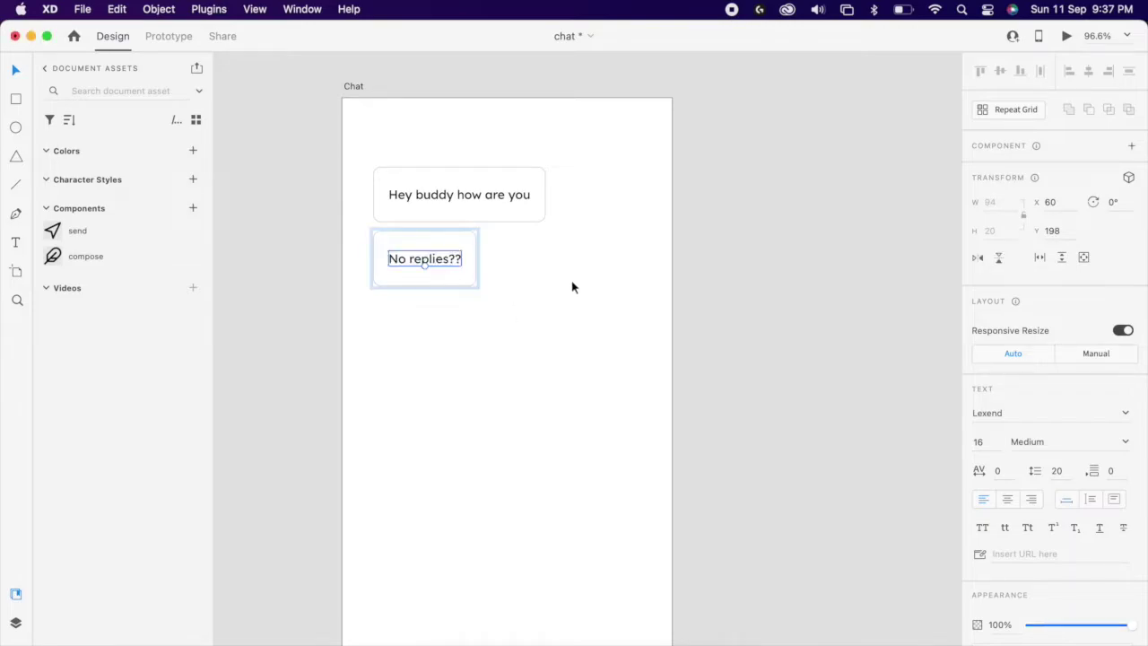
- Duplicate the first bubble lower down toward the right side
{"action": "left_click", "coordinate": [574, 286]}
{"action": "left_click", "coordinate": [472, 260]}
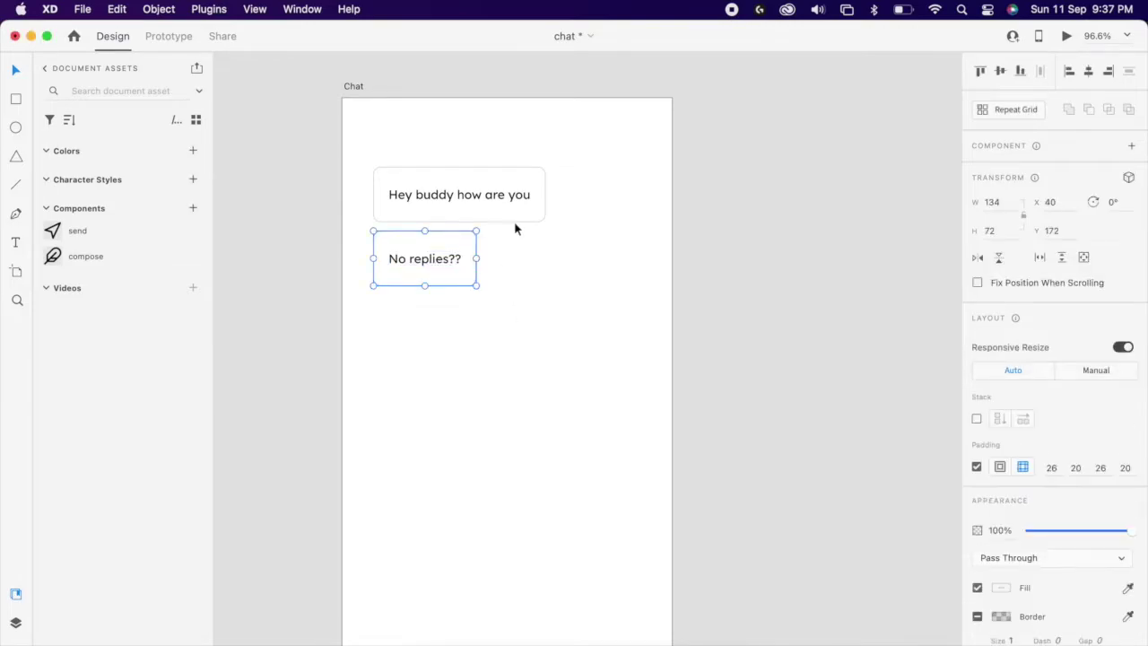
{"action": "left_click_drag", "start_coordinate": [520, 213], "coordinate": [599, 337]}
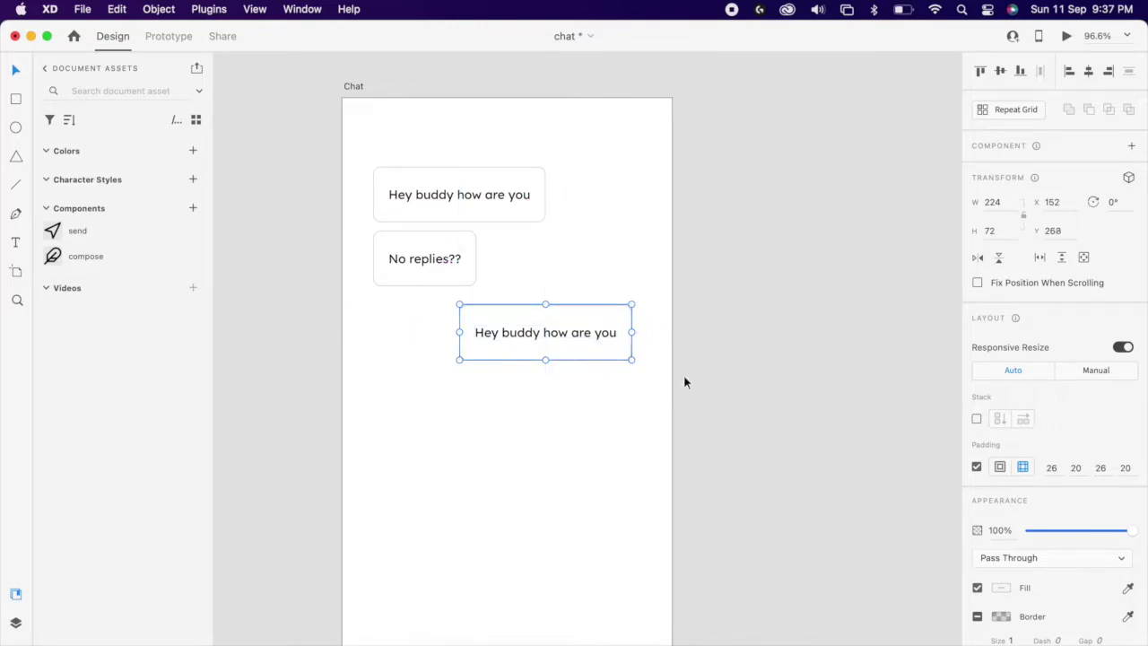
- Retype the right-side bubble's text as 'Hi bro sorry for late reply'
{"action": "double_click", "coordinate": [589, 330]}
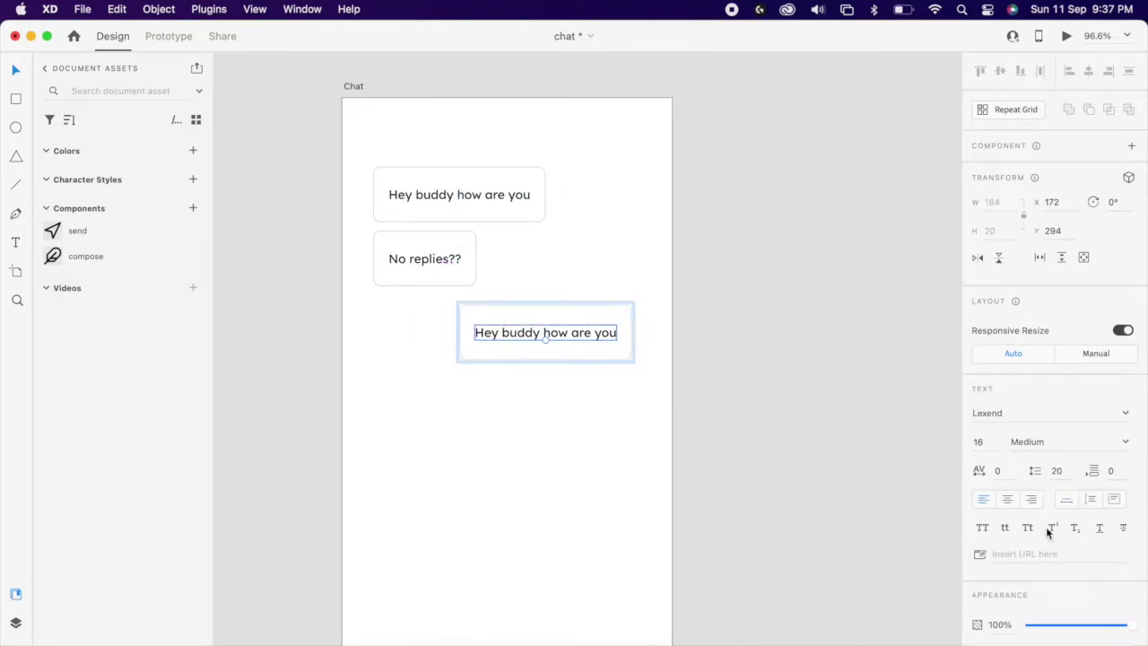
{"action": "double_click", "coordinate": [560, 332]}
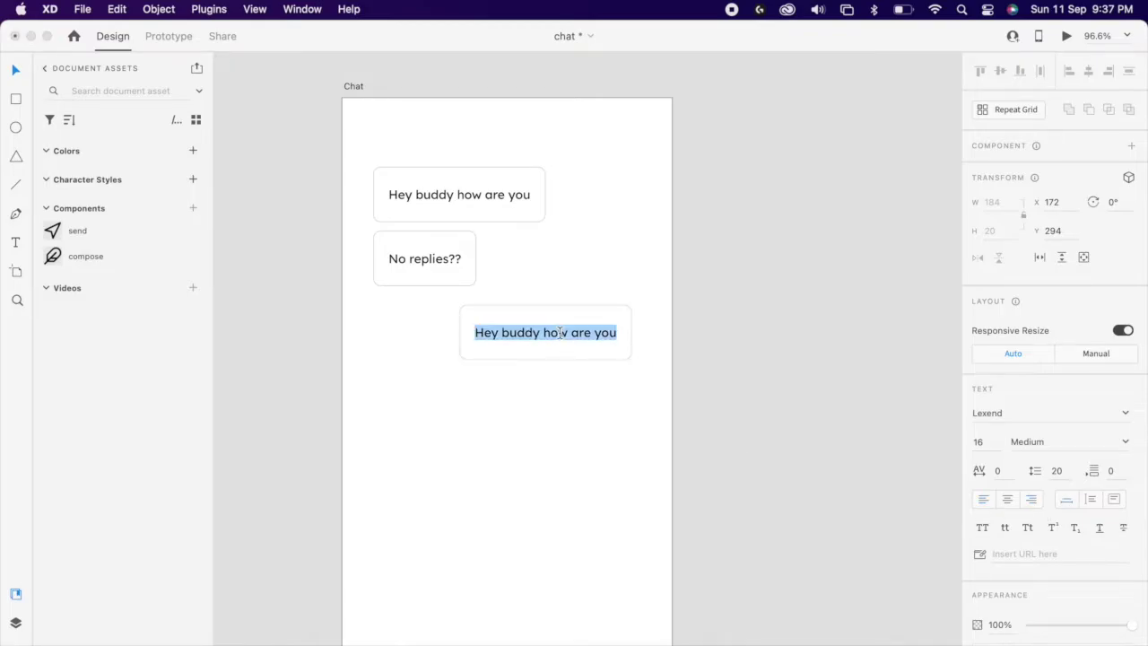
{"action": "type", "text": "h"}
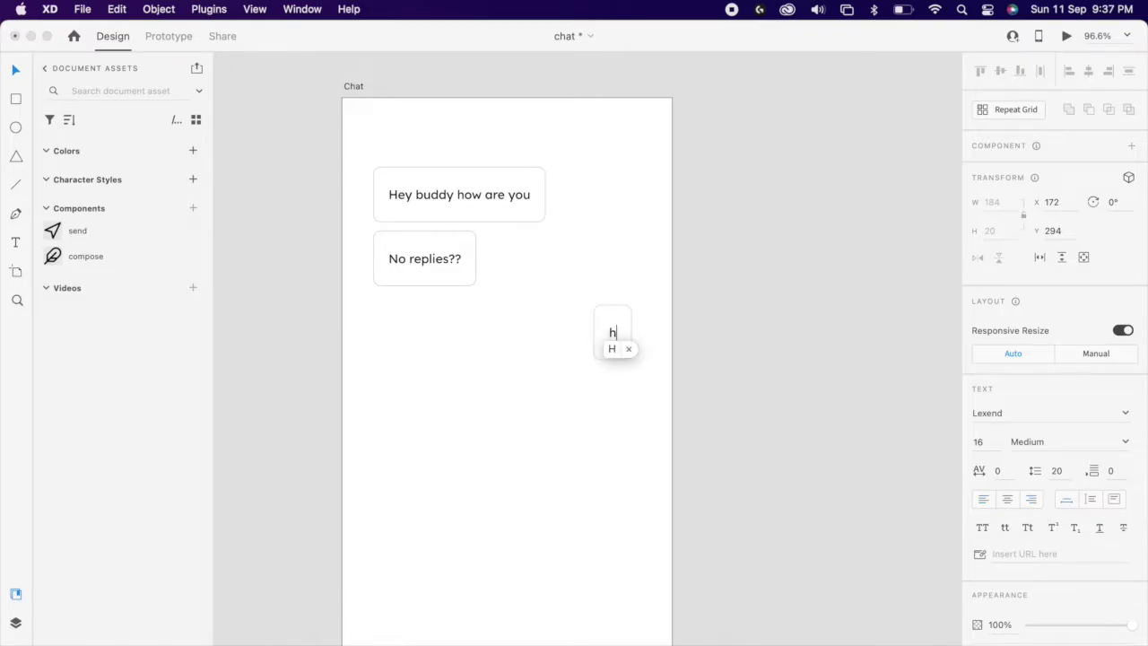
{"action": "type", "text": "i "}
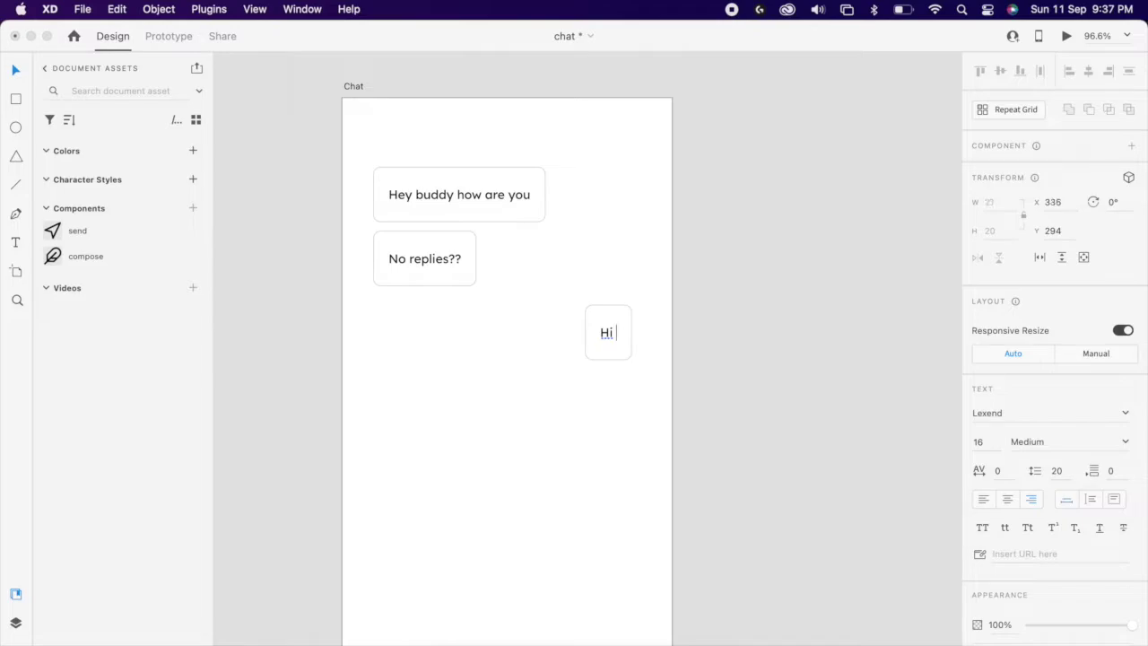
{"action": "type", "text": "bor"}
{"action": "key", "text": "BackSpace"}
{"action": "key", "text": "BackSpace"}
{"action": "type", "text": "ro sorry for r"}
{"action": "key", "text": "BackSpace"}
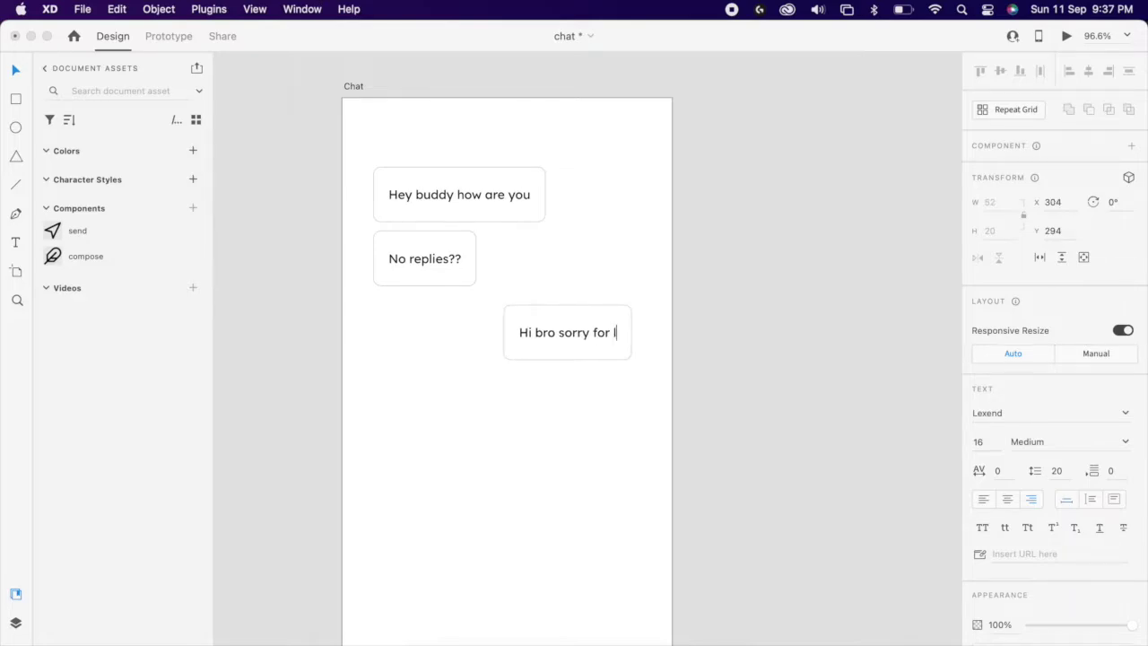
{"action": "type", "text": "late repl"}
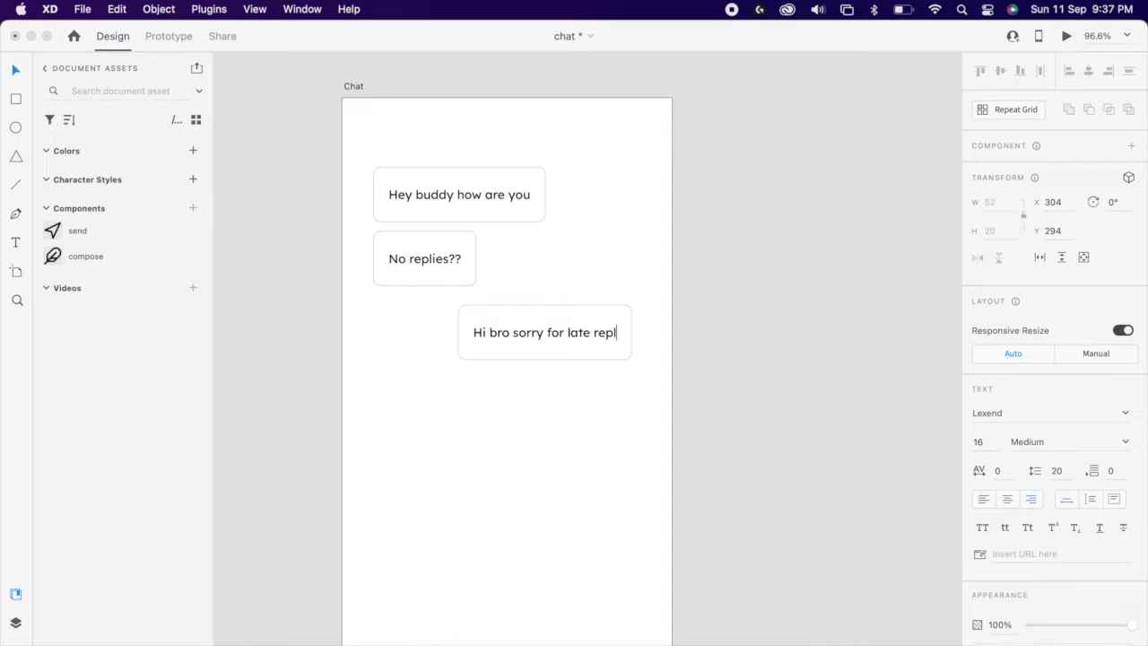
{"action": "type", "text": "y"}
{"action": "key", "text": "Escape"}
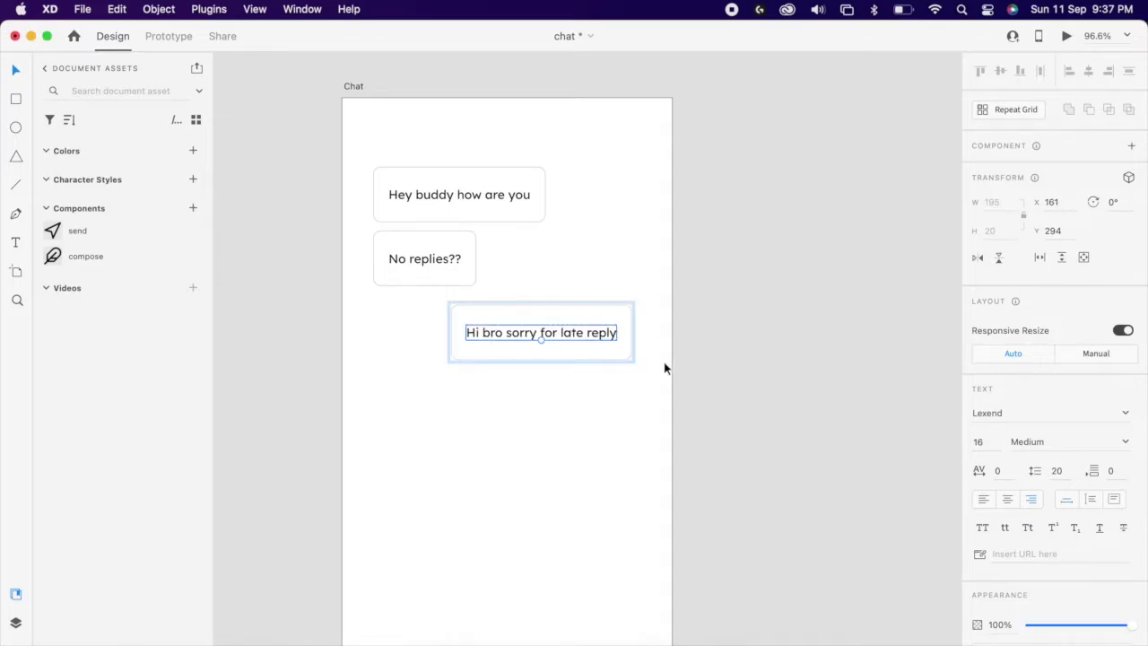
- Fill the reply bubble with bright green #21D900
{"action": "key", "text": "Escape"}
{"action": "left_click", "coordinate": [618, 360]}
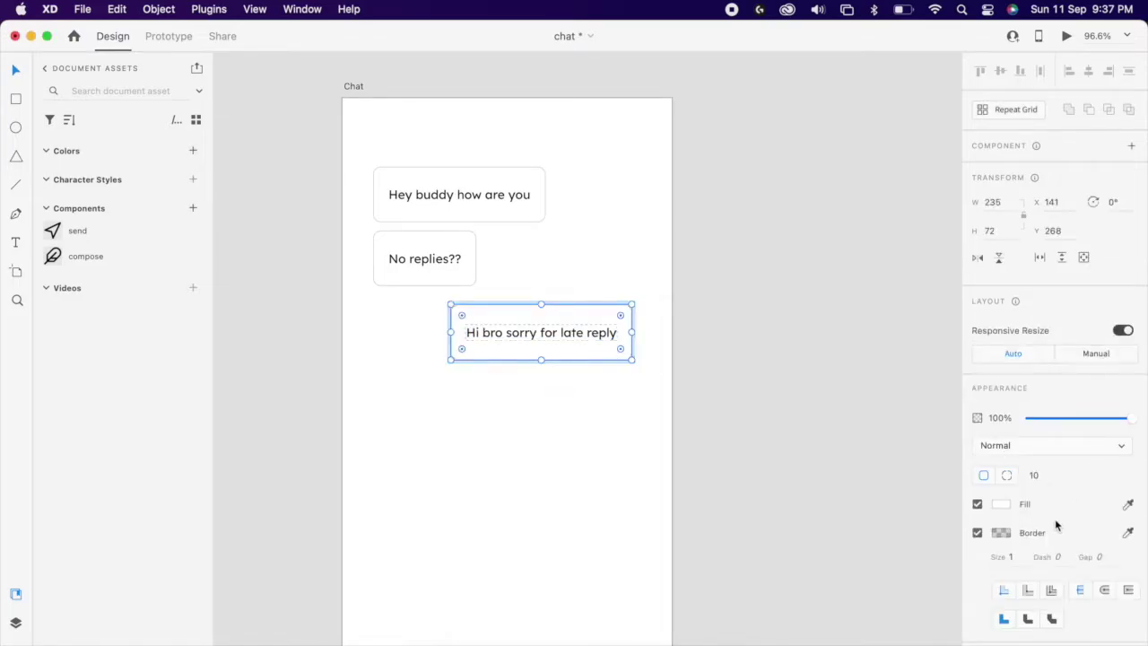
{"action": "left_click", "coordinate": [1000, 504]}
{"action": "left_click", "coordinate": [948, 513]}
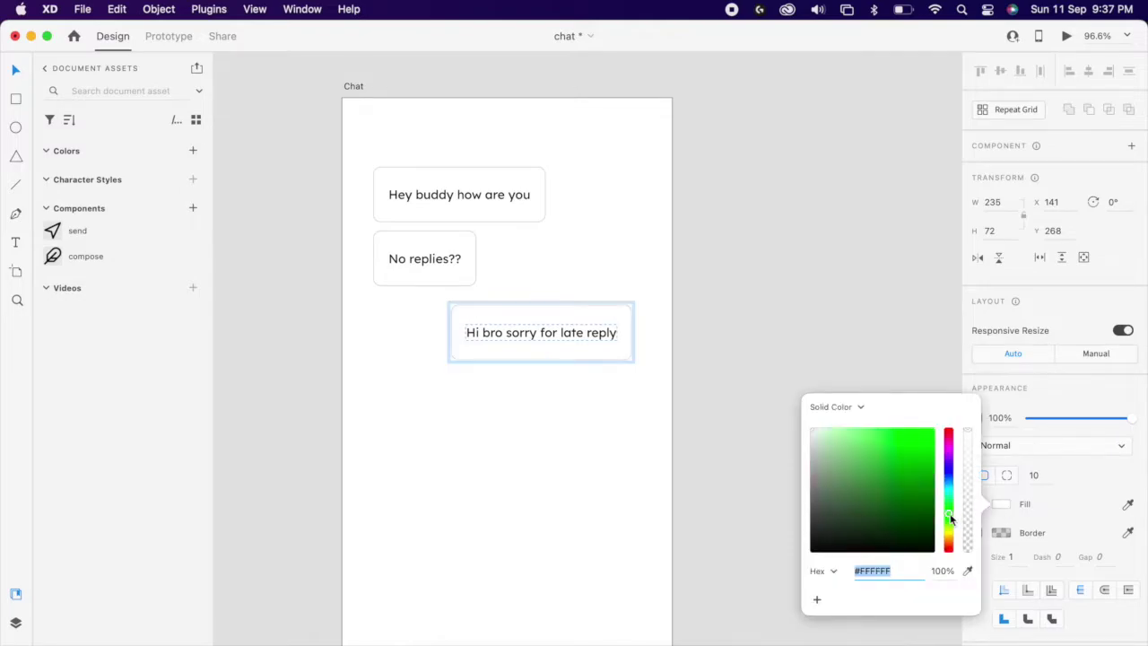
{"action": "left_click_drag", "start_coordinate": [915, 493], "coordinate": [933, 445]}
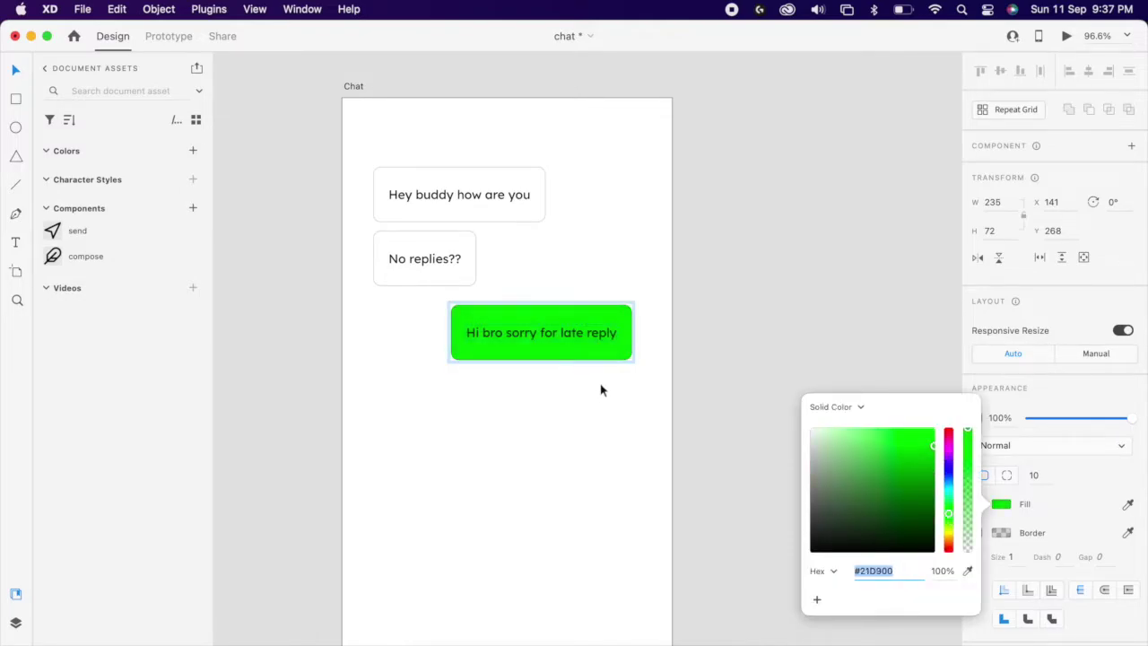
- Make the reply text white #FFFFFF
{"action": "double_click", "coordinate": [595, 336]}
{"action": "scroll", "coordinate": [1066, 507], "scroll_direction": "down", "scroll_amount": 3}
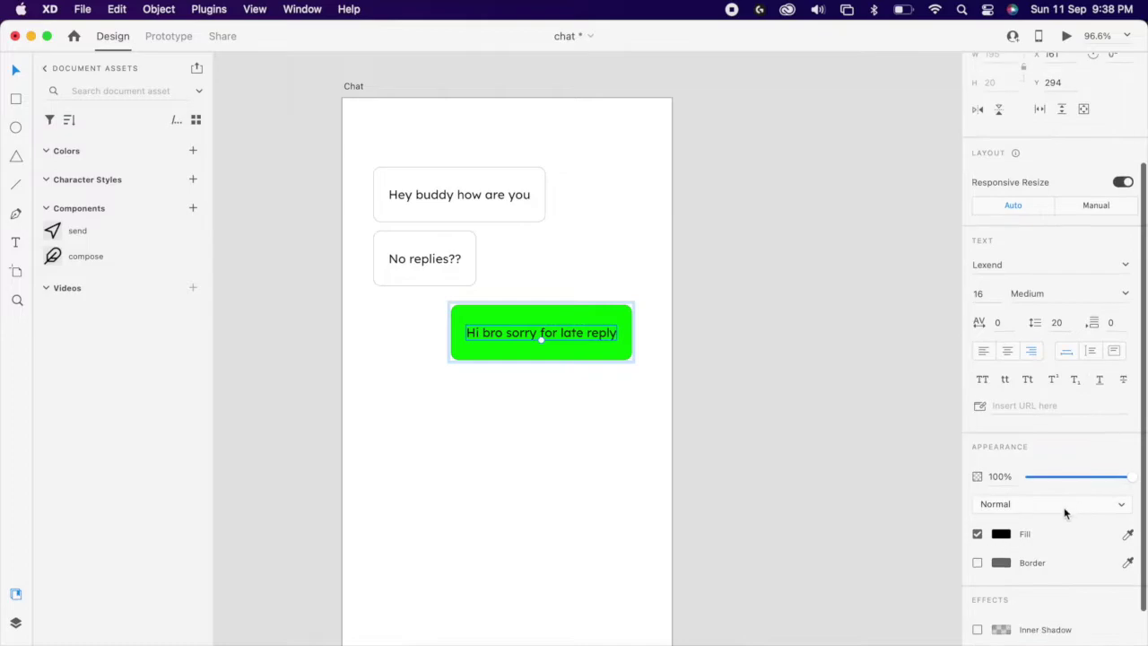
{"action": "left_click", "coordinate": [1001, 534]}
{"action": "left_click_drag", "start_coordinate": [861, 484], "coordinate": [811, 445]}
{"action": "left_click", "coordinate": [728, 303]}
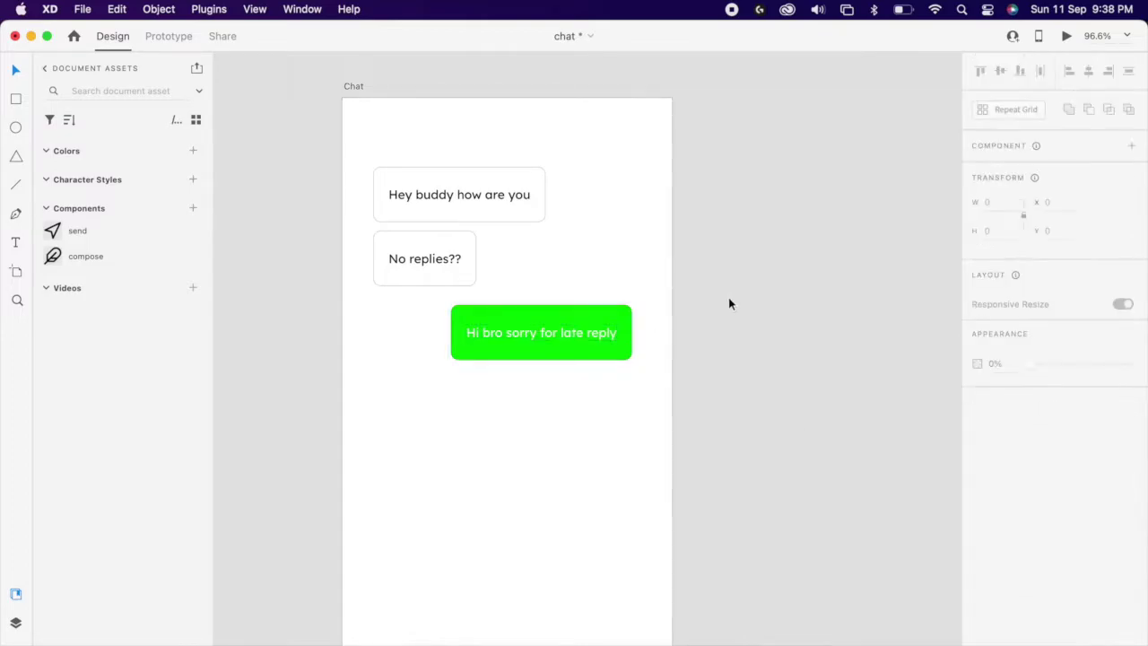
{"action": "scroll", "coordinate": [735, 408], "scroll_direction": "down", "scroll_amount": 5}
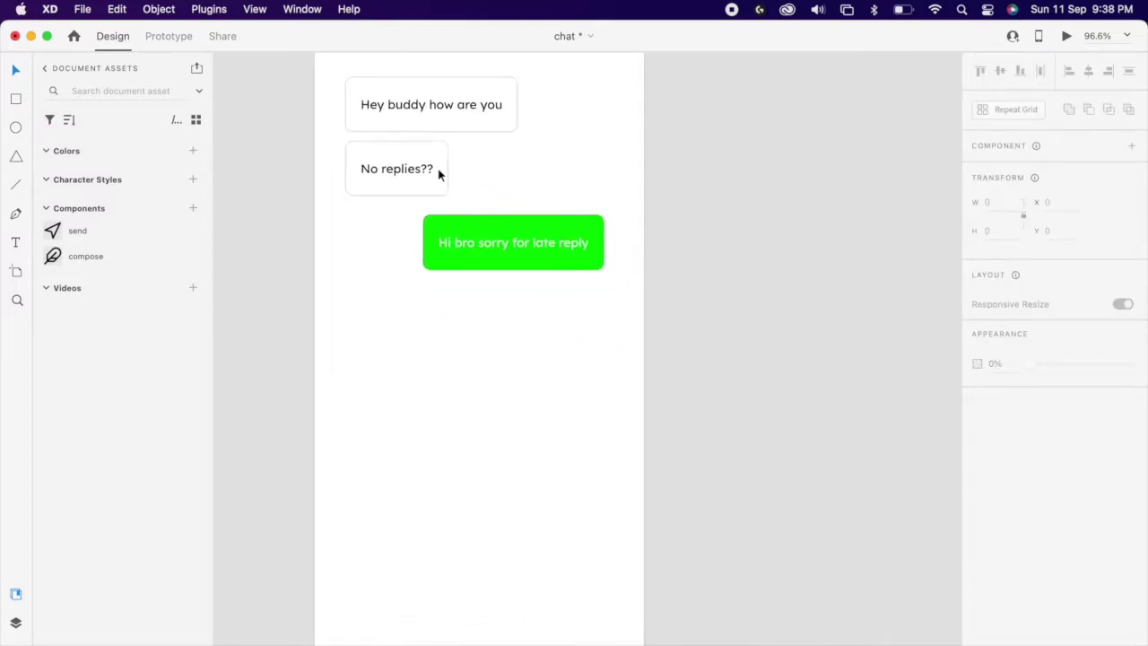
{"action": "left_click", "coordinate": [432, 183]}
- Copy the 'No replies??' bubble below the green reply as 'Where is my UX doc??', then draw a bottom-right circle
{"action": "left_click_drag", "start_coordinate": [432, 183], "coordinate": [431, 320]}
{"action": "double_click", "coordinate": [425, 319]}
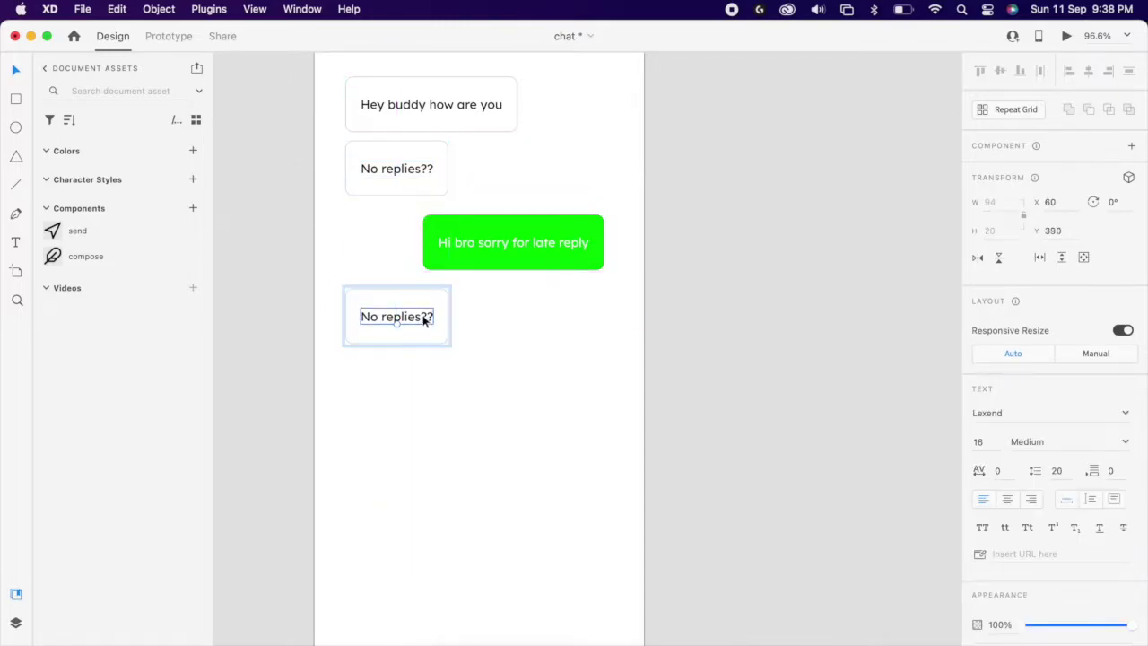
{"action": "double_click", "coordinate": [425, 319]}
{"action": "type", "text": "Where is "}
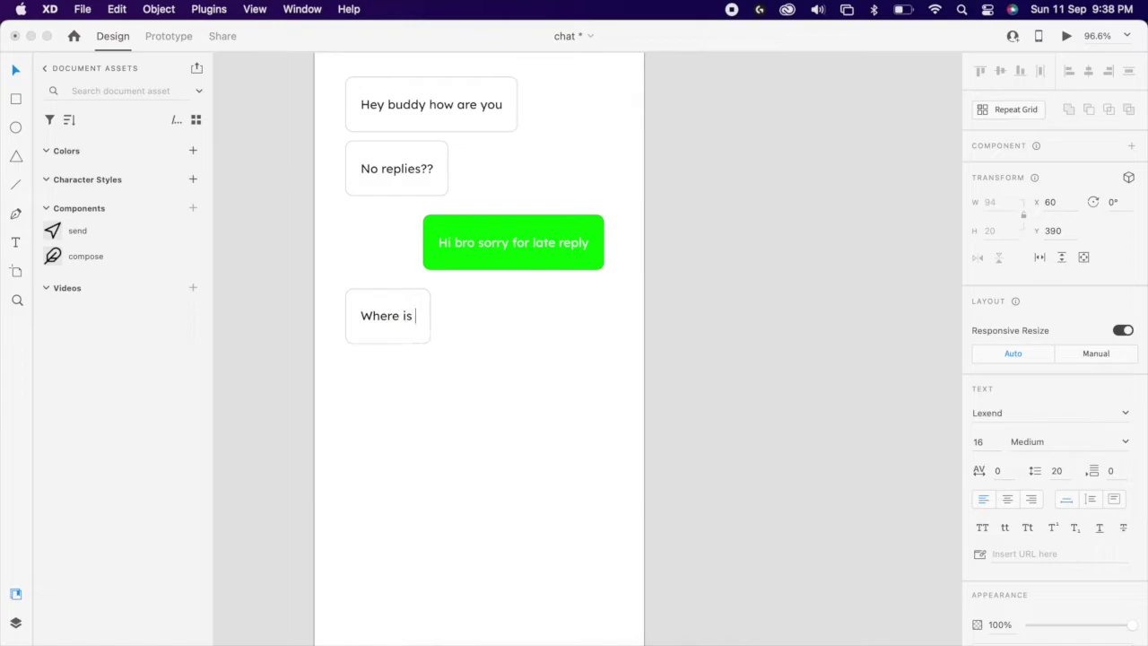
{"action": "type", "text": "my UX doc??"}
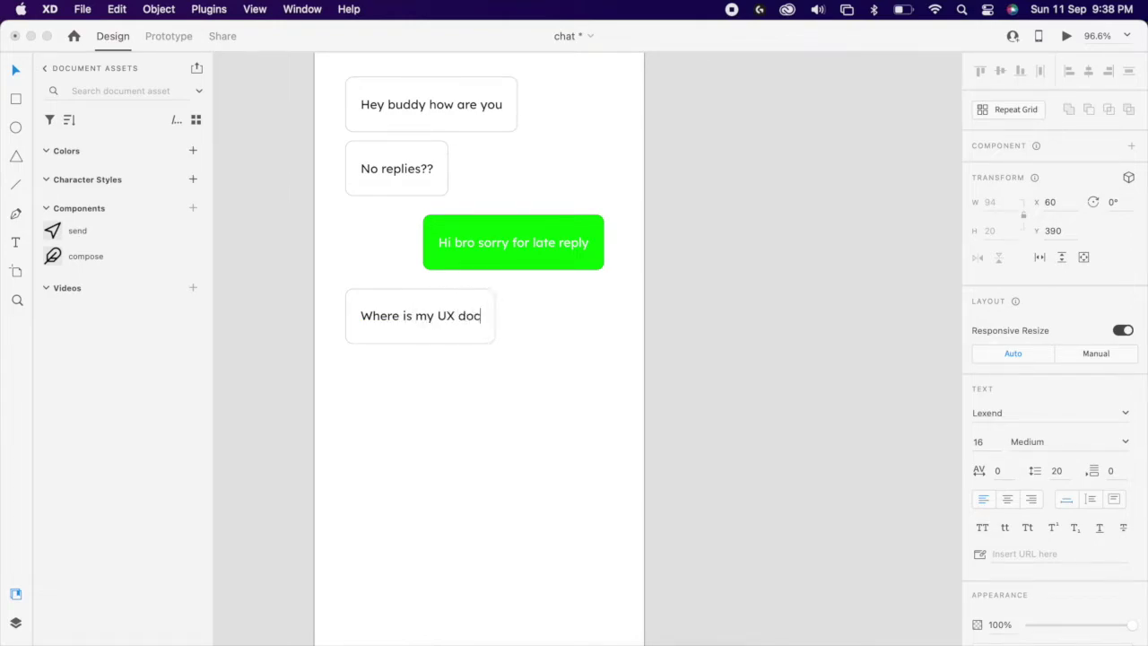
{"action": "left_click", "coordinate": [794, 340]}
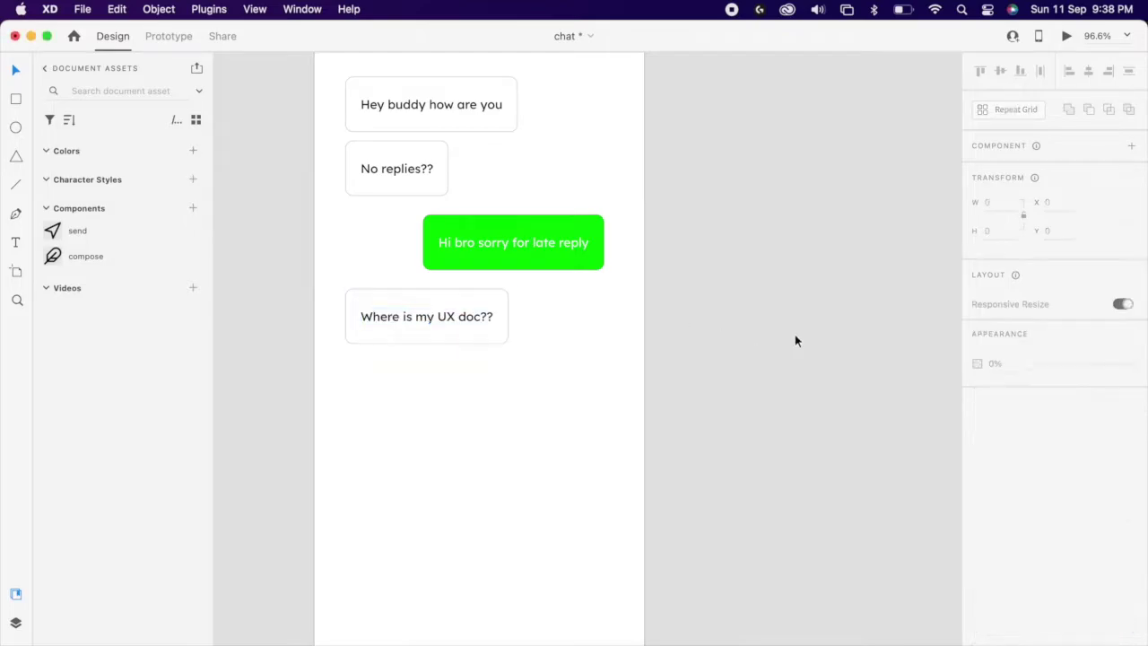
{"action": "scroll", "coordinate": [795, 340], "scroll_direction": "down", "scroll_amount": 5}
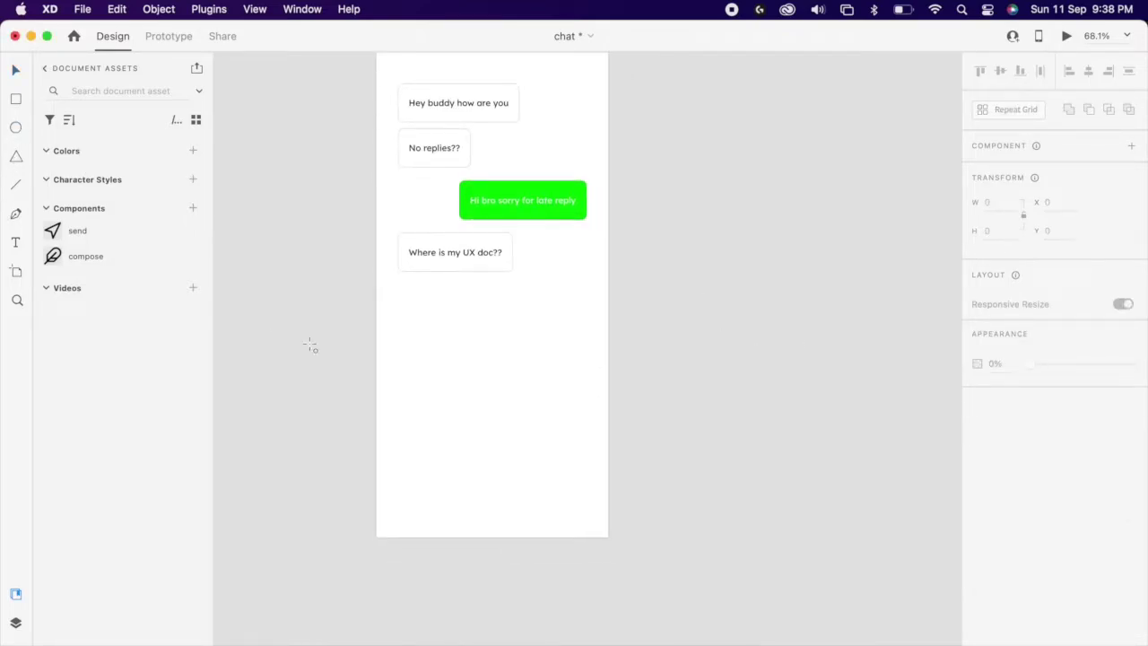
{"action": "left_click_drag", "start_coordinate": [564, 491], "coordinate": [598, 521]}
- Nudge the circle slightly up-left, remove its border and fill it purple #B100FF
{"action": "left_click", "coordinate": [753, 536]}
{"action": "left_click", "coordinate": [579, 507]}
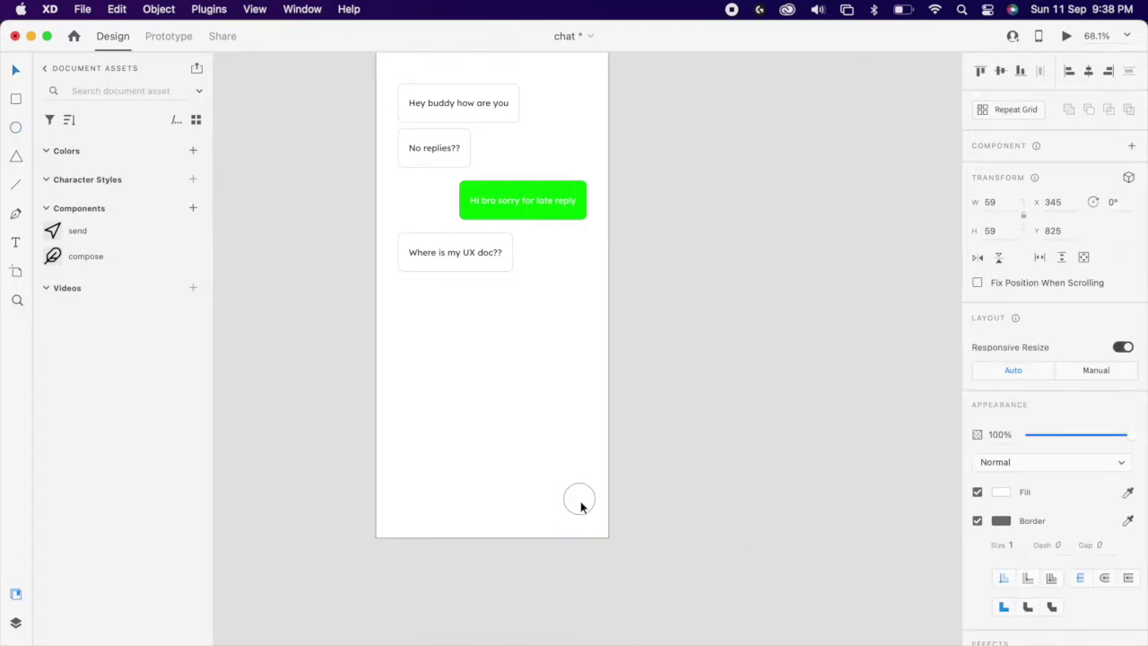
{"action": "left_click_drag", "start_coordinate": [581, 516], "coordinate": [548, 478]}
{"action": "left_click", "coordinate": [977, 520]}
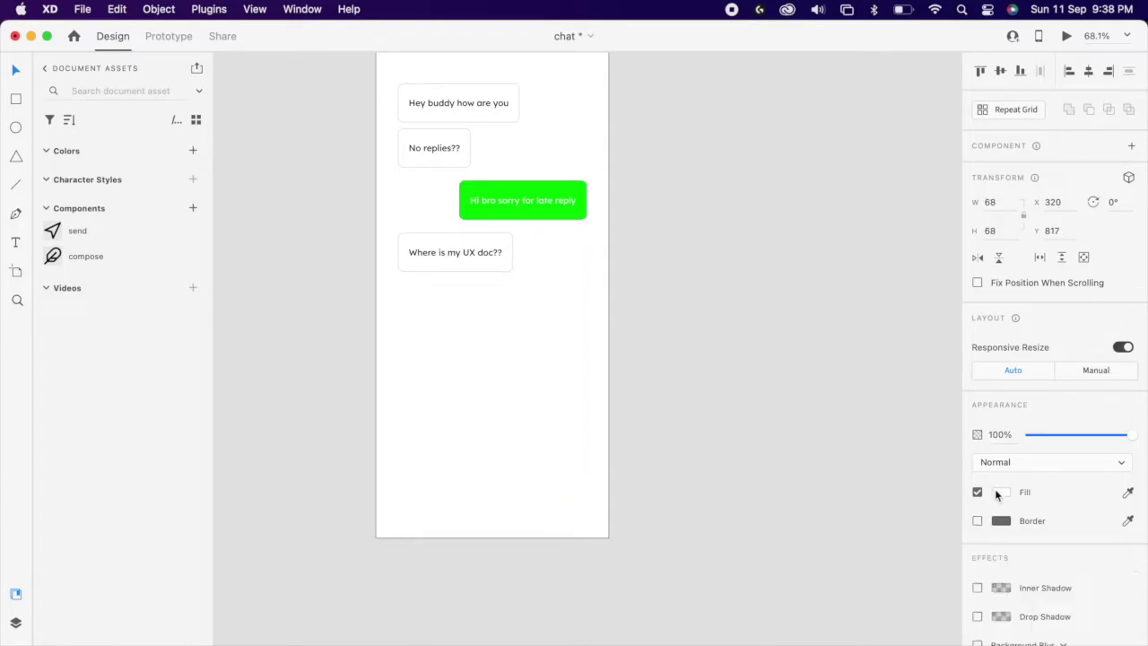
{"action": "left_click", "coordinate": [999, 492]}
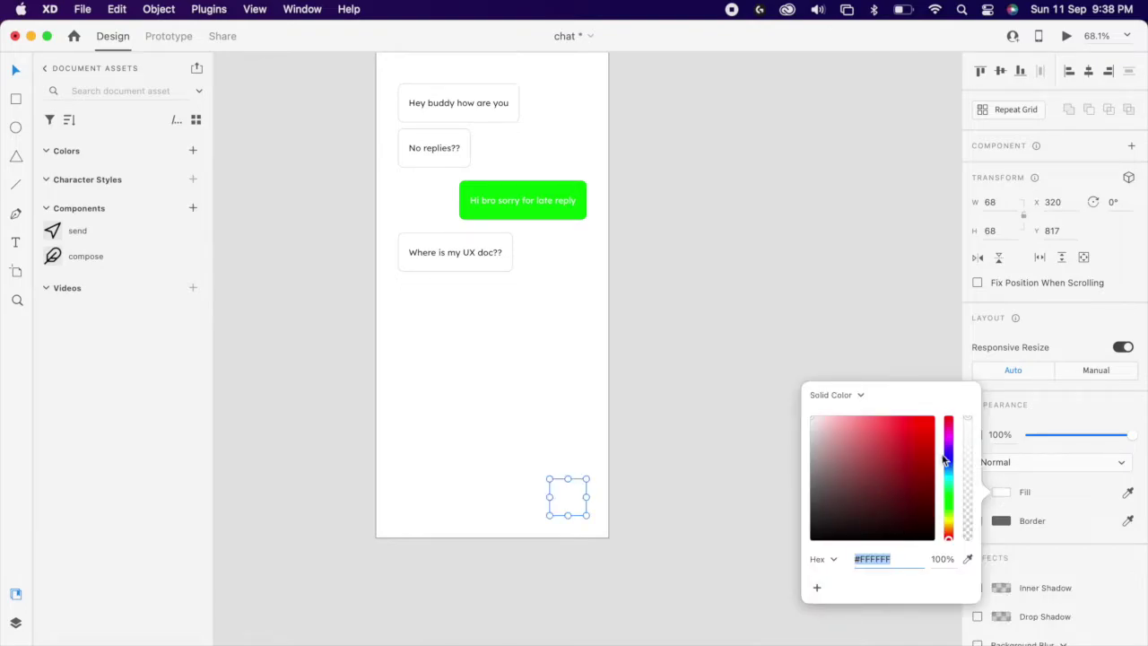
{"action": "left_click_drag", "start_coordinate": [947, 465], "coordinate": [937, 421]}
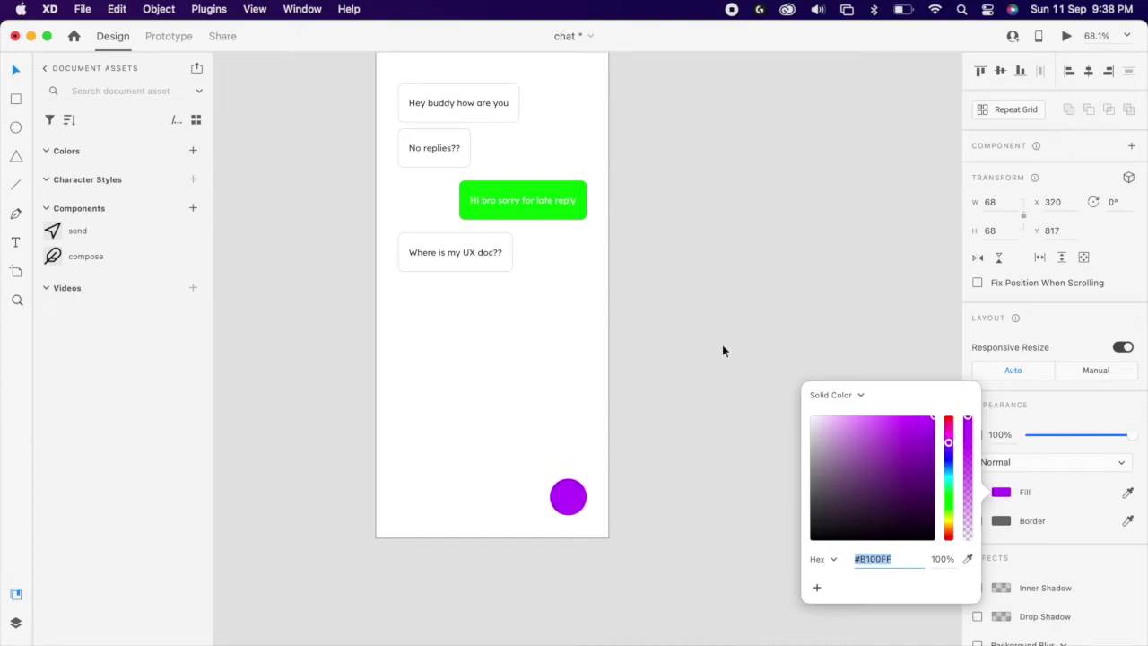
{"action": "left_click", "coordinate": [703, 460]}
{"action": "left_click", "coordinate": [583, 500]}
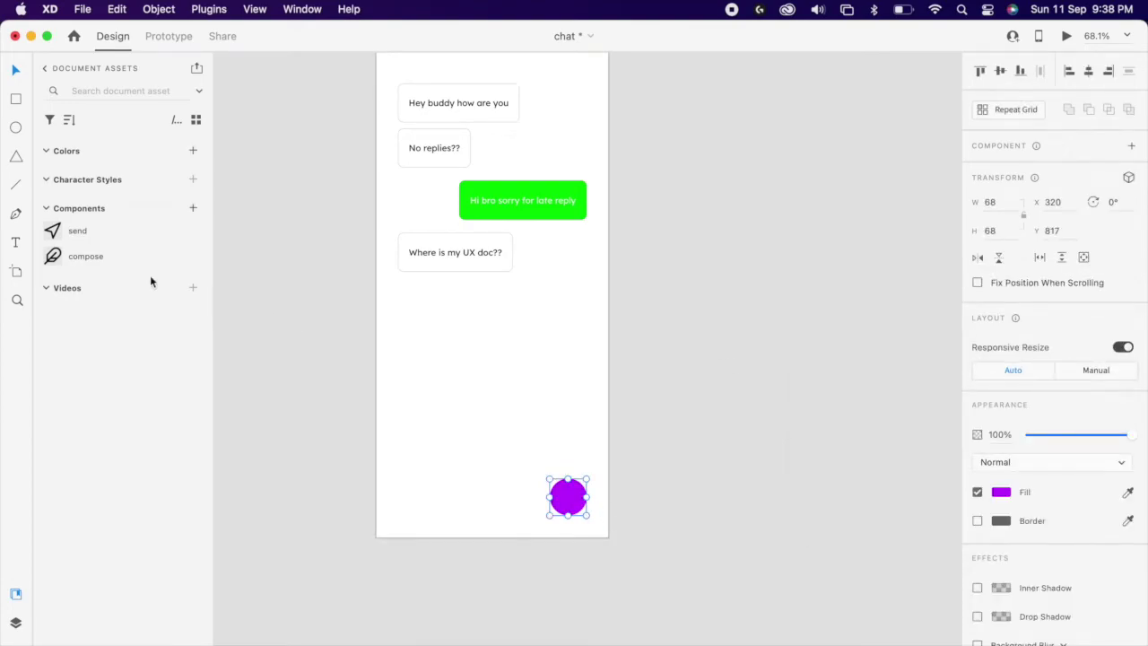
- Place the compose icon from Assets onto the purple circle
{"action": "left_click_drag", "start_coordinate": [100, 260], "coordinate": [497, 436]}
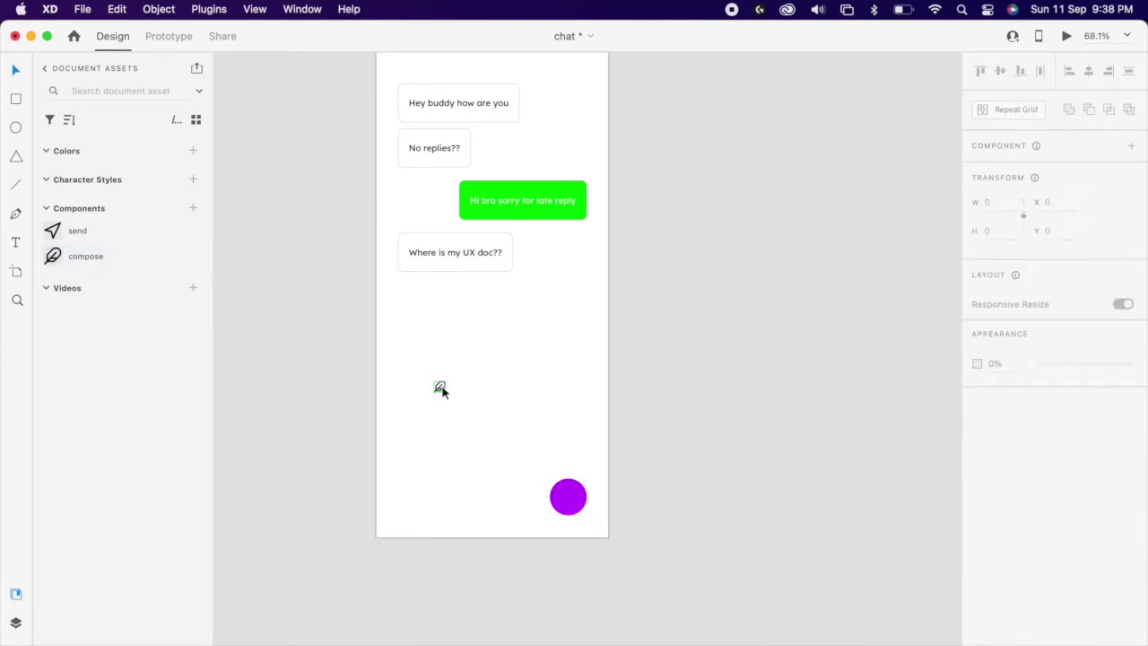
{"action": "left_click_drag", "start_coordinate": [441, 389], "coordinate": [594, 495]}
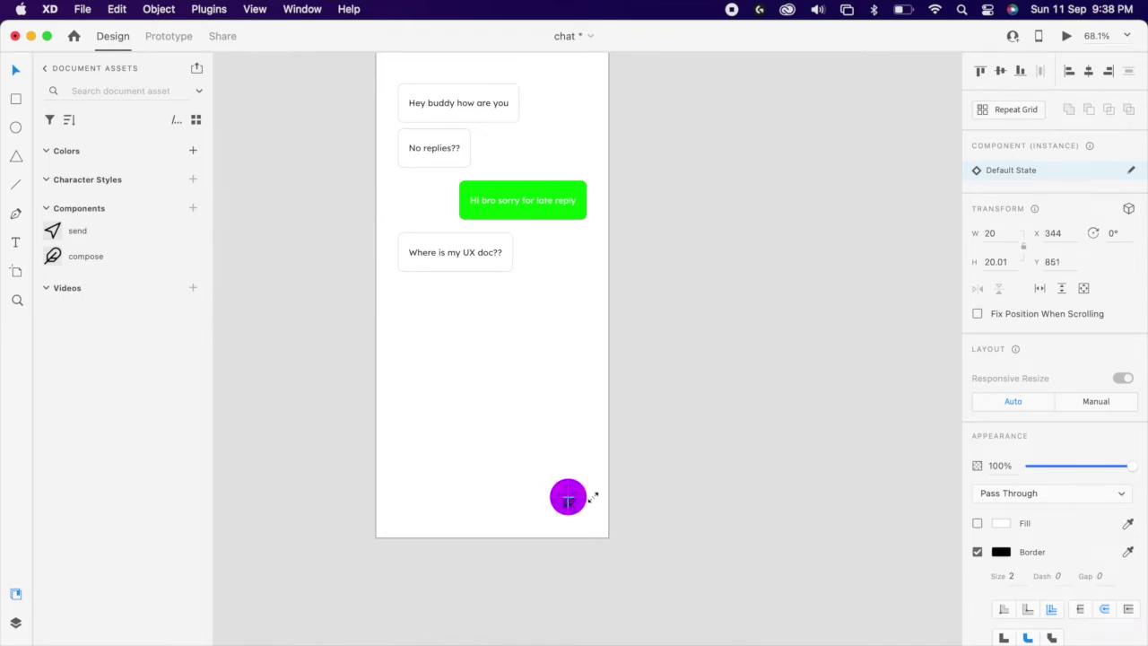
{"action": "left_click", "coordinate": [1002, 551]}
{"action": "left_click", "coordinate": [647, 391]}
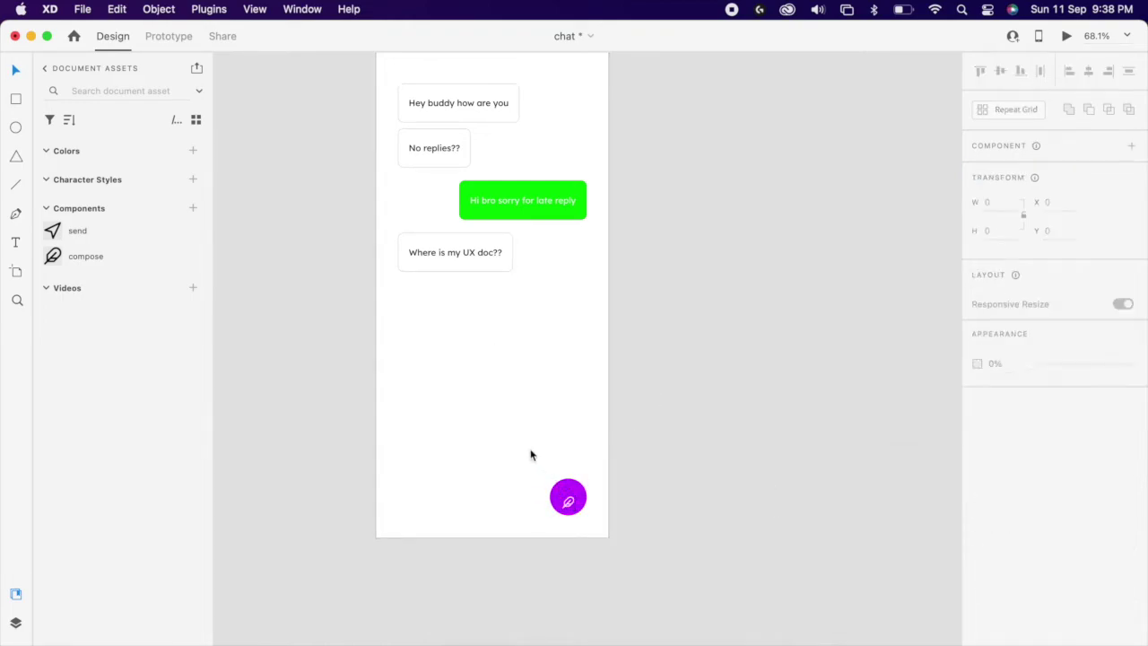
- Align the compose icon to the circle's middle and group them into one button
{"action": "left_click_drag", "start_coordinate": [530, 454], "coordinate": [602, 556]}
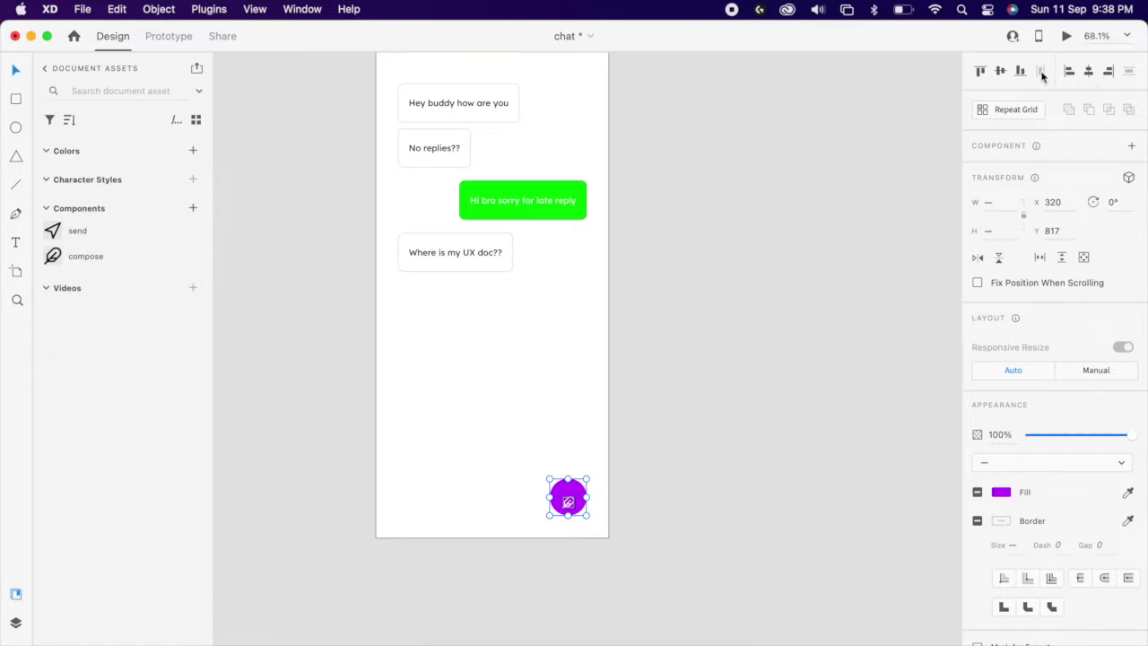
{"action": "left_click", "coordinate": [1001, 72]}
{"action": "right_click", "coordinate": [561, 505]}
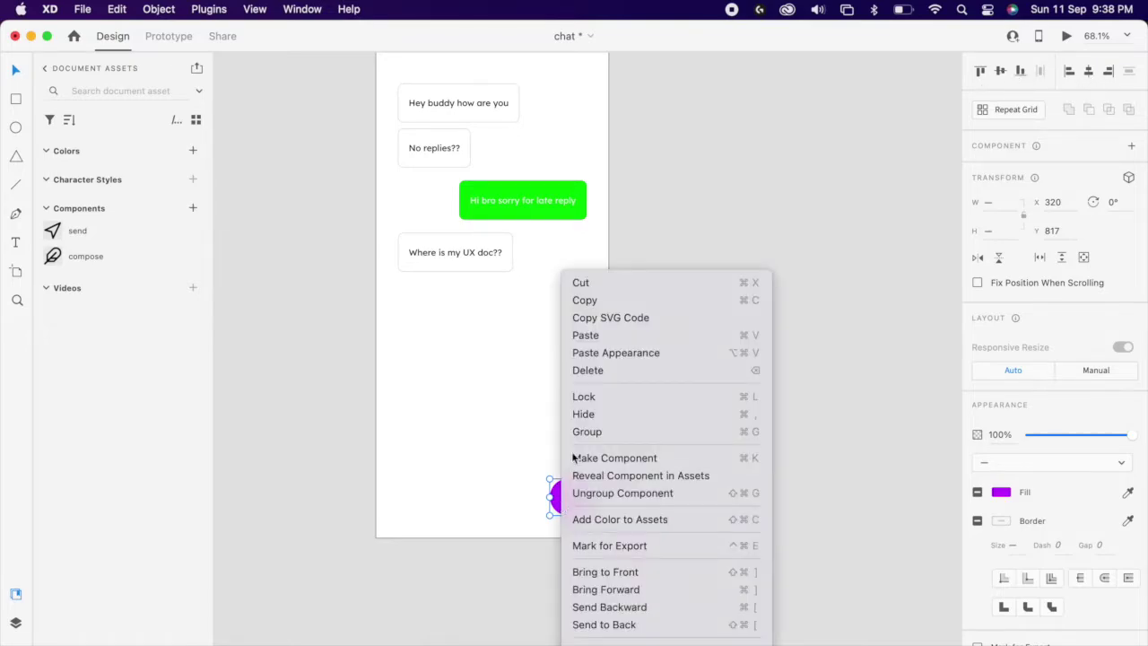
{"action": "left_click", "coordinate": [712, 440]}
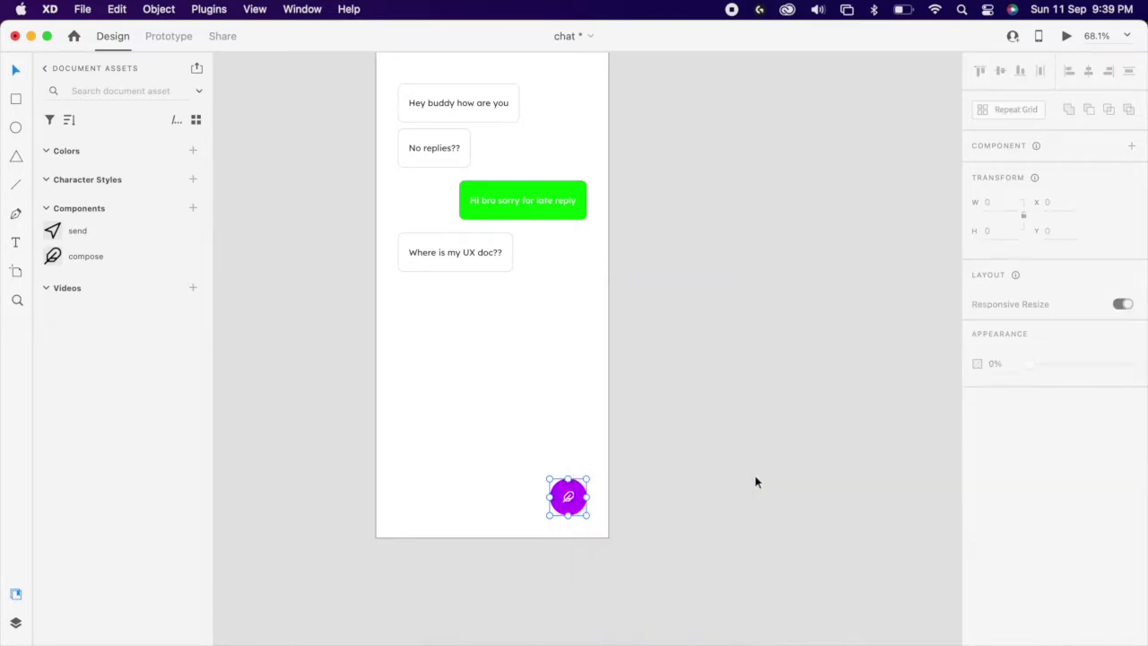
{"action": "left_click", "coordinate": [636, 512]}
{"action": "scroll", "coordinate": [624, 509], "scroll_direction": "up", "scroll_amount": 5}
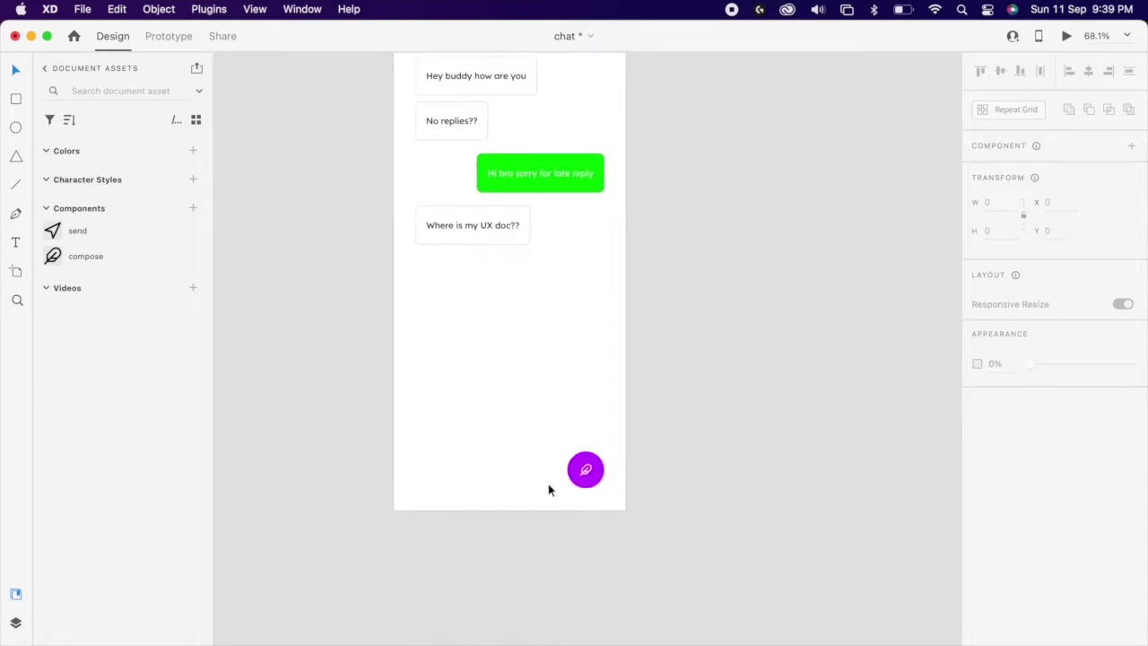
{"action": "left_click", "coordinate": [599, 468]}
- Draw a rectangle across the artboard's bottom and mask the compose button with it
{"action": "left_click", "coordinate": [16, 98]}
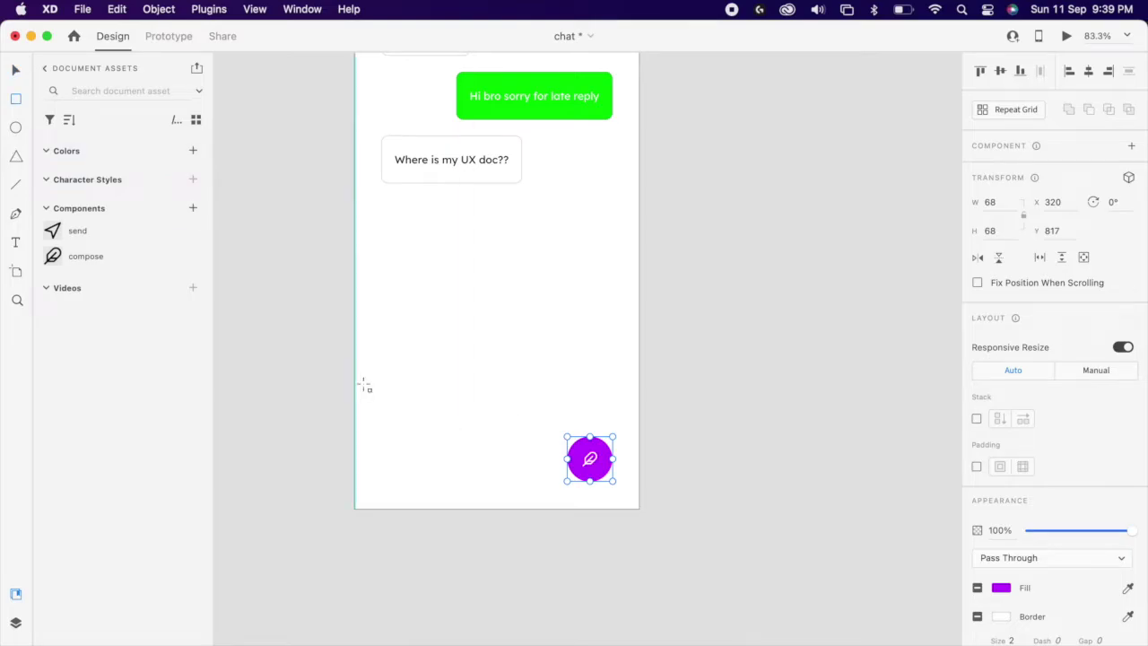
{"action": "mouse_move", "coordinate": [356, 385]}
{"action": "left_mouse_down"}
{"action": "mouse_move", "coordinate": [422, 443]}
{"action": "mouse_move", "coordinate": [574, 499]}
{"action": "mouse_move", "coordinate": [638, 509]}
{"action": "left_mouse_up"}
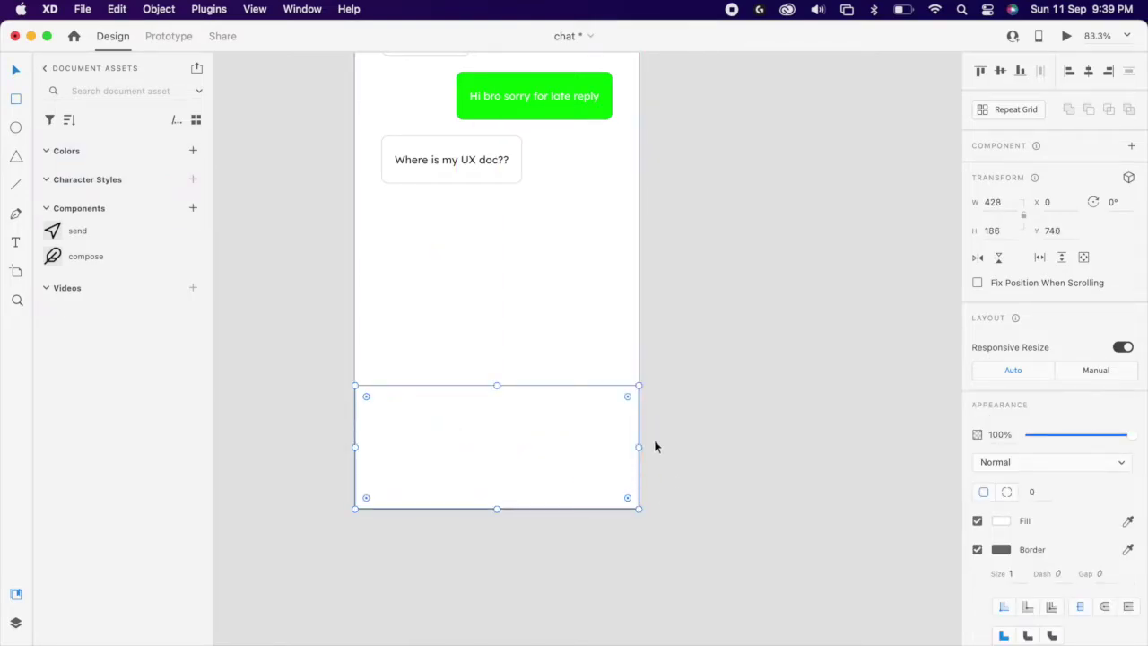
{"action": "left_click", "coordinate": [590, 457], "text": "shift"}
{"action": "right_click", "coordinate": [589, 446]}
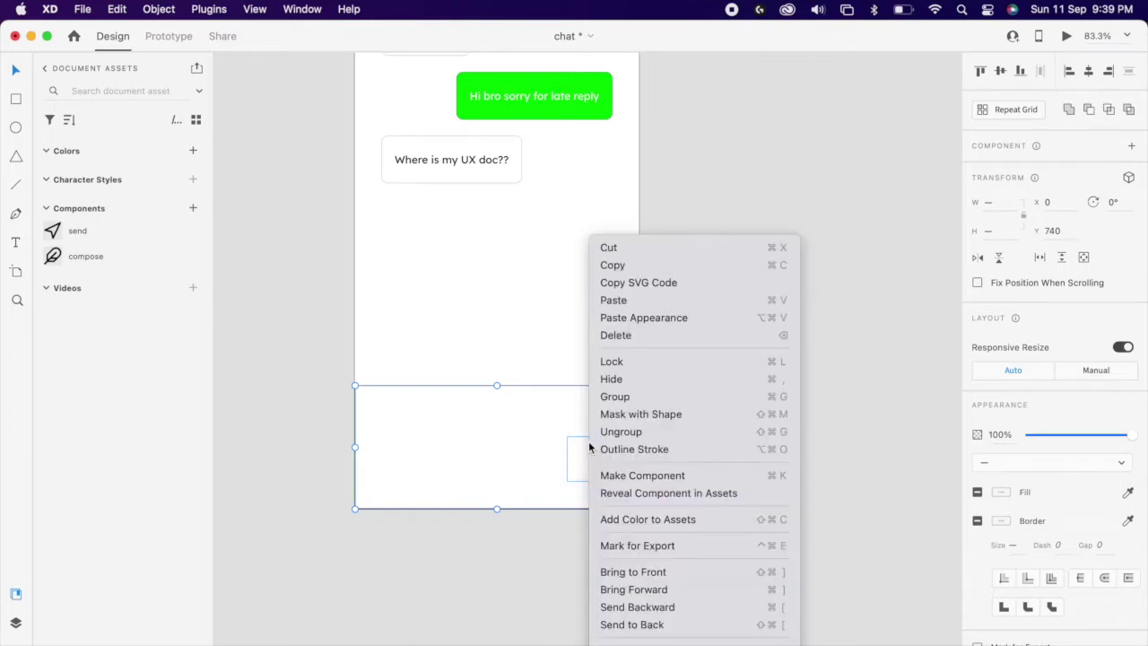
{"action": "left_click", "coordinate": [650, 413]}
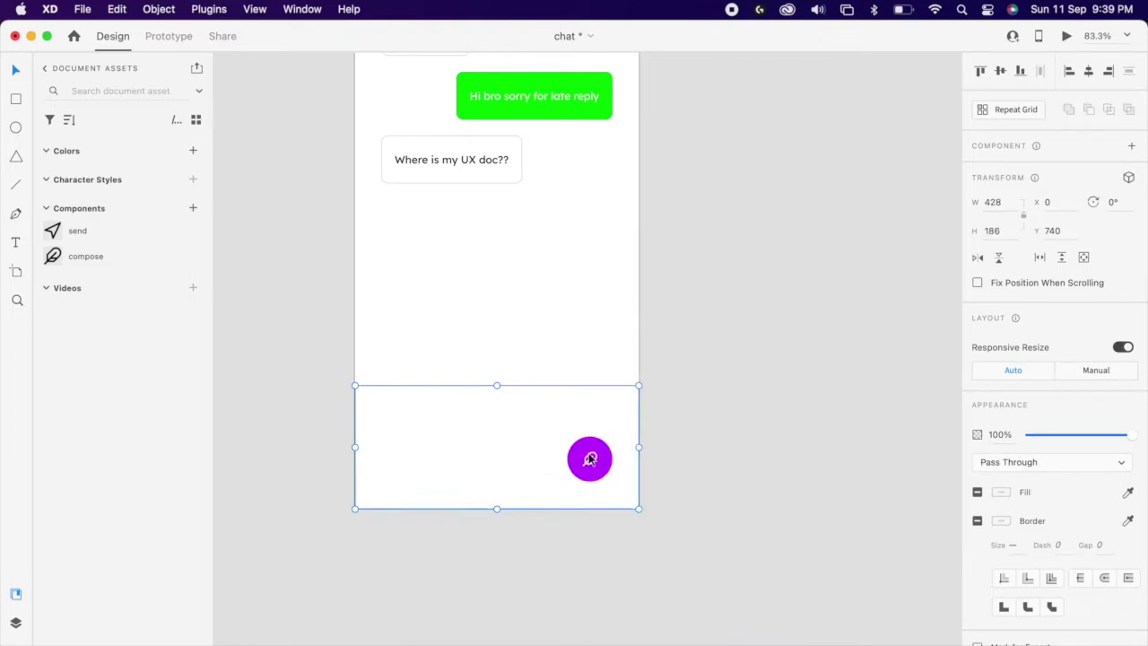
- Lower the mask's top edge so the masked area is 428×154
{"action": "left_click", "coordinate": [681, 460]}
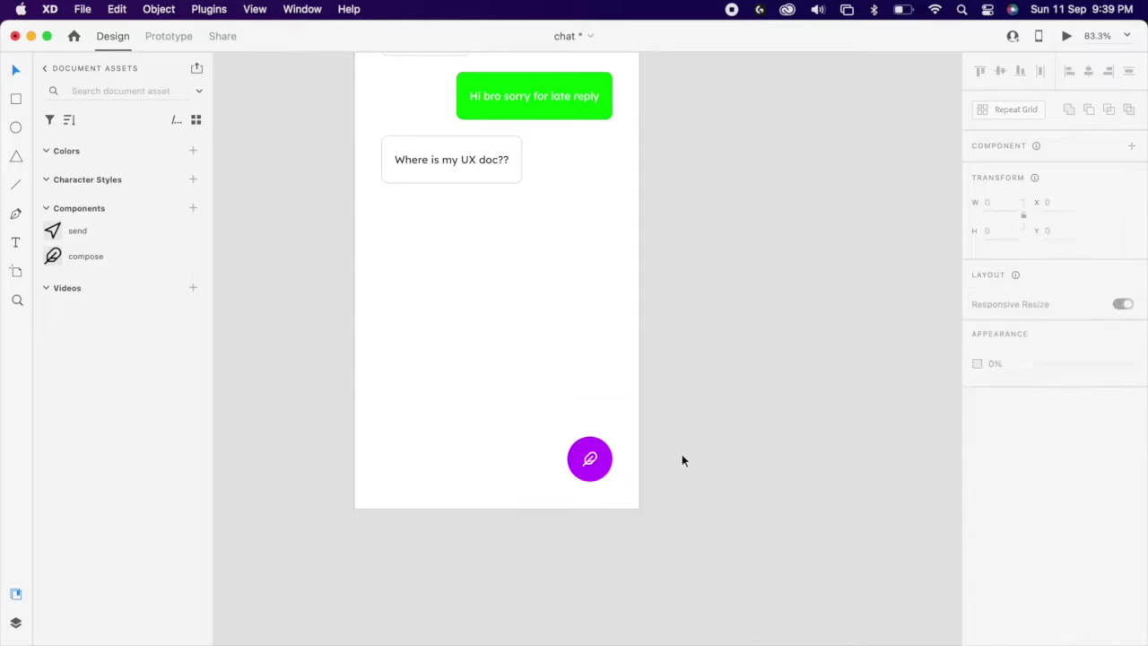
{"action": "double_click", "coordinate": [539, 441]}
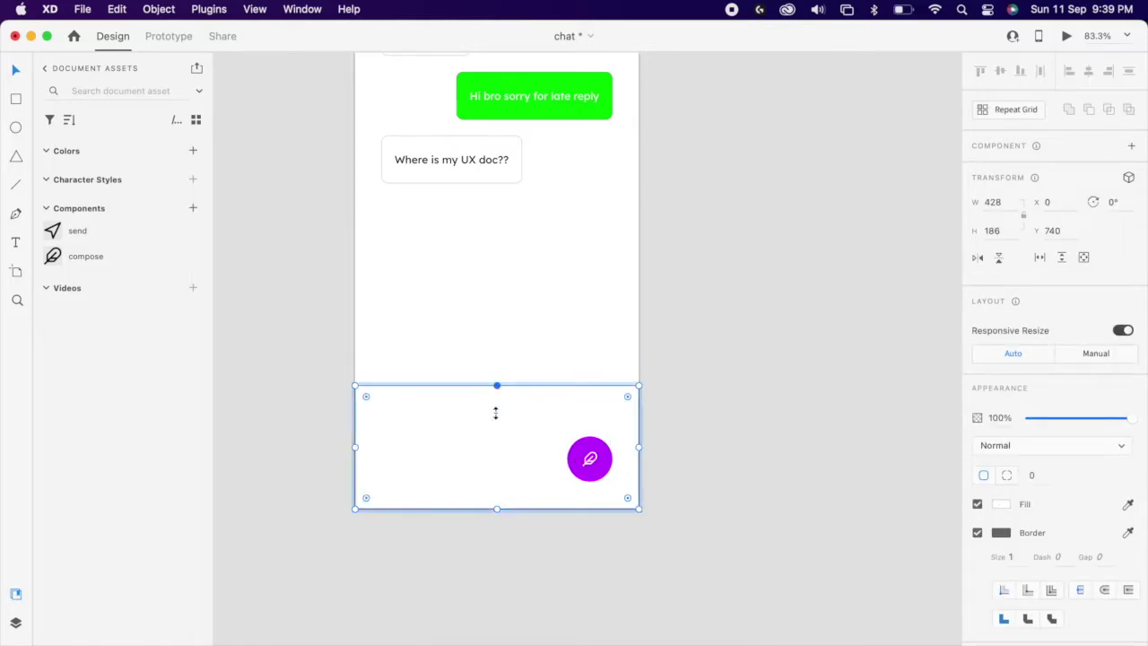
{"action": "left_click_drag", "start_coordinate": [495, 412], "coordinate": [494, 418]}
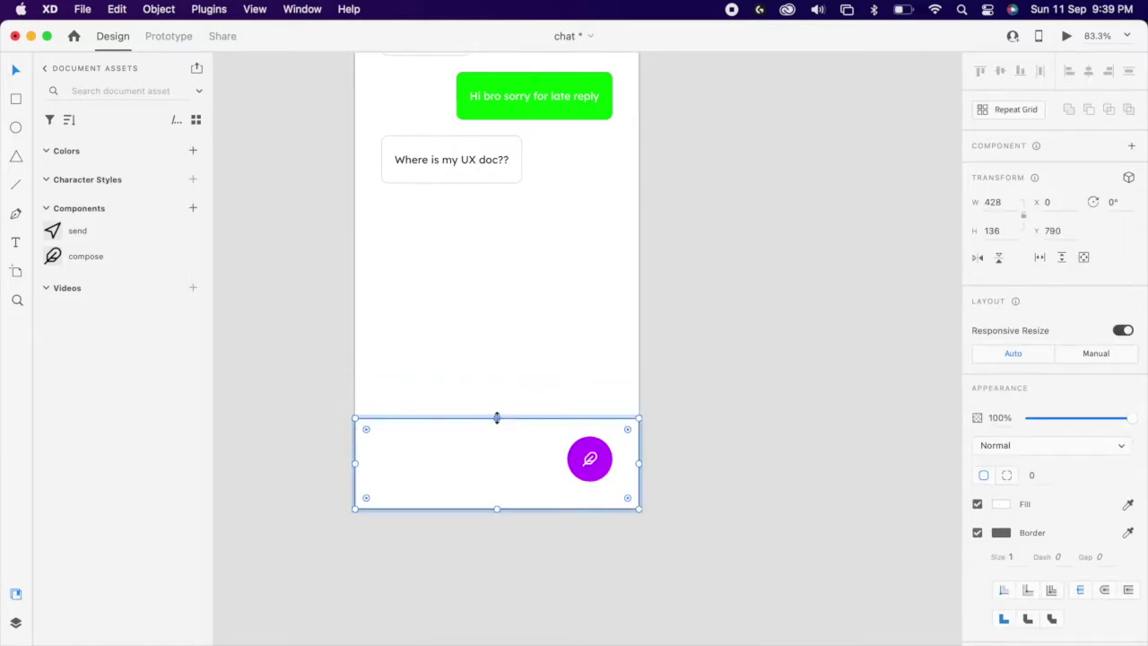
{"action": "left_click", "coordinate": [739, 389]}
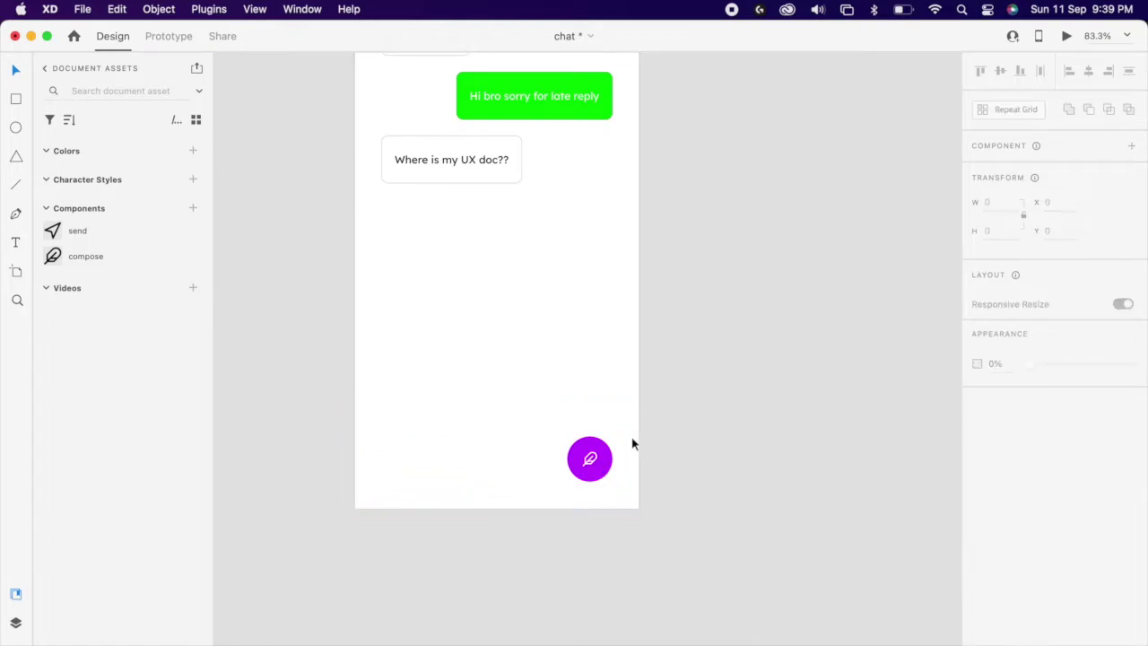
{"action": "left_click", "coordinate": [592, 463]}
{"action": "right_click", "coordinate": [600, 461]}
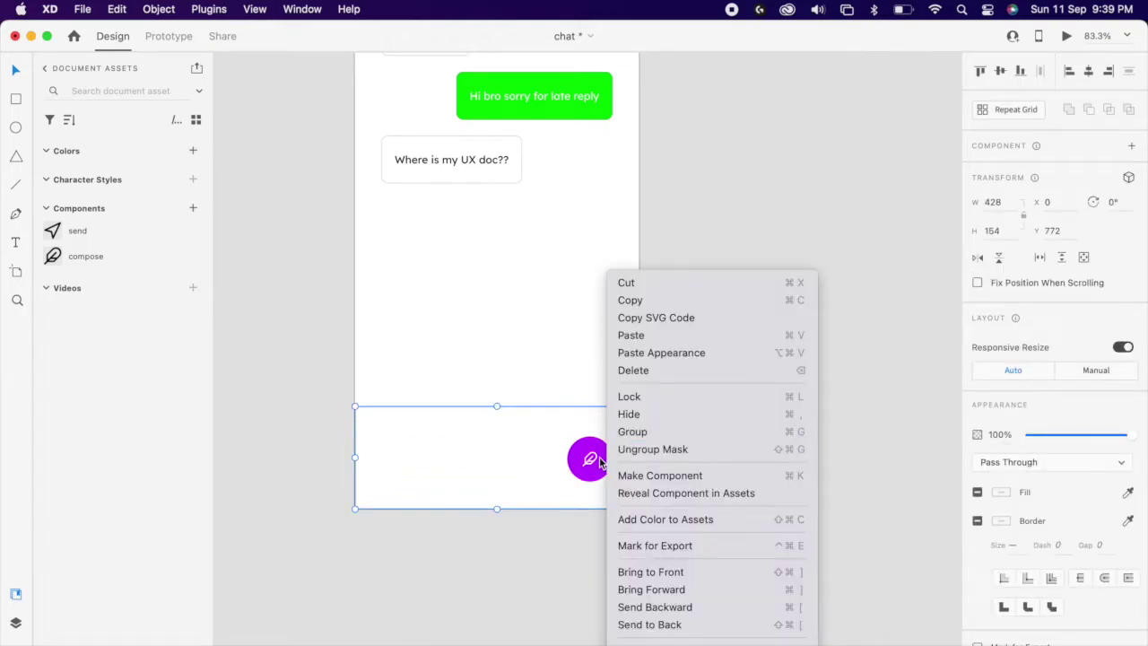
- Turn the bottom bar group into a component and add a new state named State 2
{"action": "left_click", "coordinate": [644, 478]}
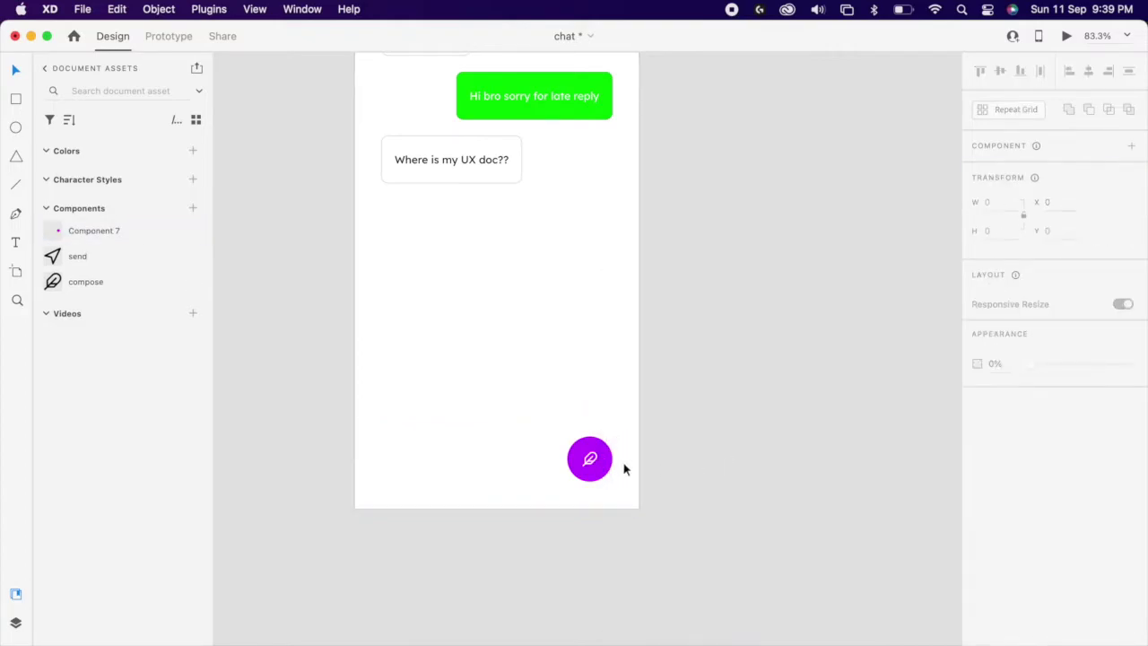
{"action": "left_click", "coordinate": [625, 469]}
{"action": "left_click", "coordinate": [1128, 170]}
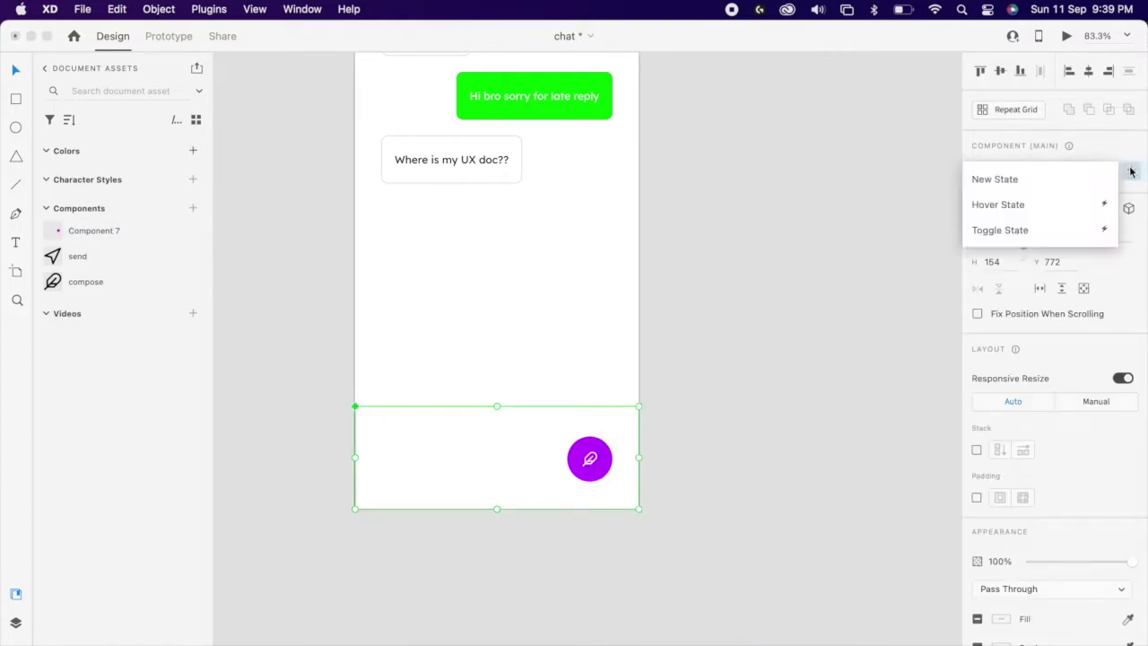
{"action": "left_click", "coordinate": [1057, 181]}
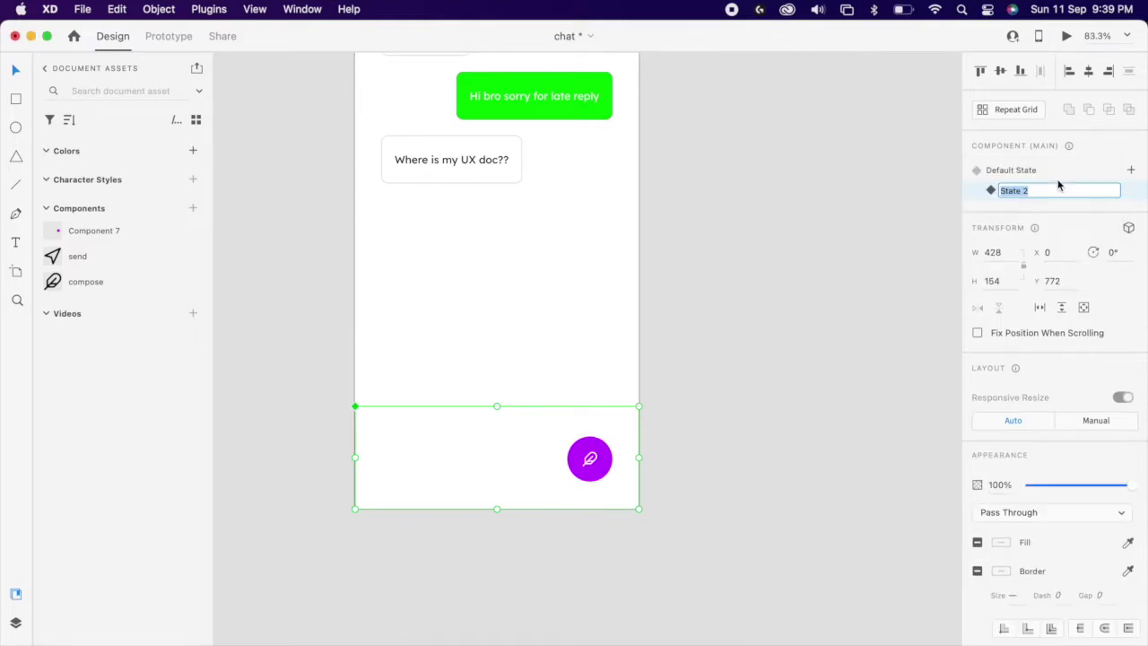
{"action": "key", "text": "Return"}
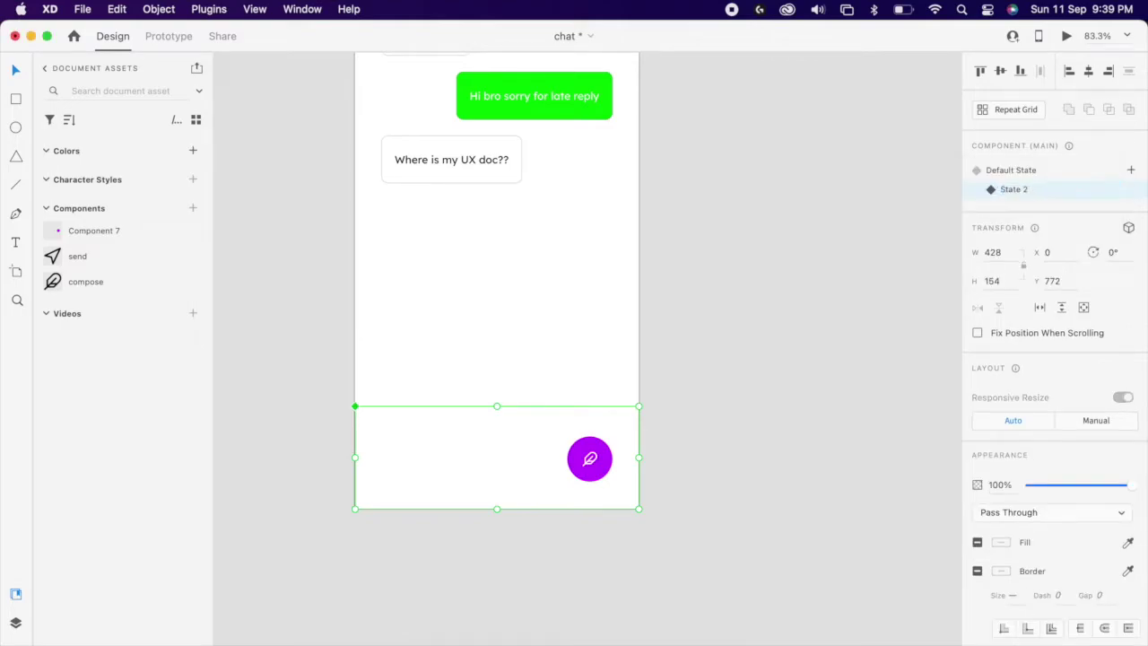
- In State 2, enlarge the compose circle to fill the bar purple and shift the compose icon left
{"action": "left_click", "coordinate": [589, 479]}
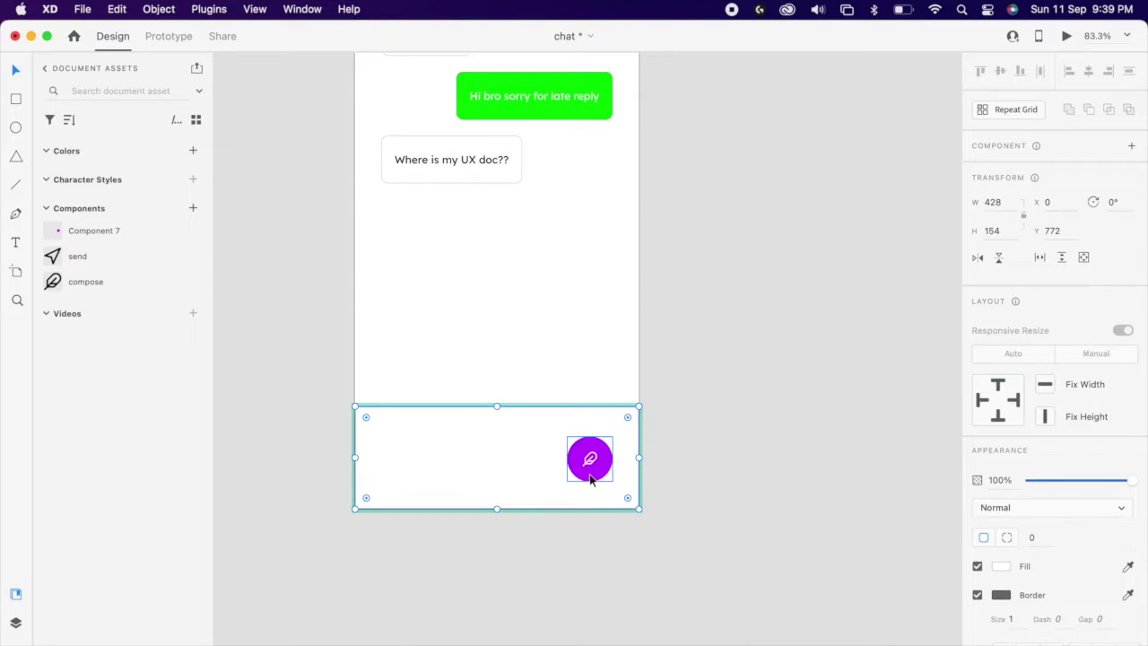
{"action": "left_click", "coordinate": [588, 478]}
{"action": "left_click_drag", "start_coordinate": [563, 436], "coordinate": [320, 592]}
{"action": "left_click_drag", "start_coordinate": [441, 496], "coordinate": [400, 484]}
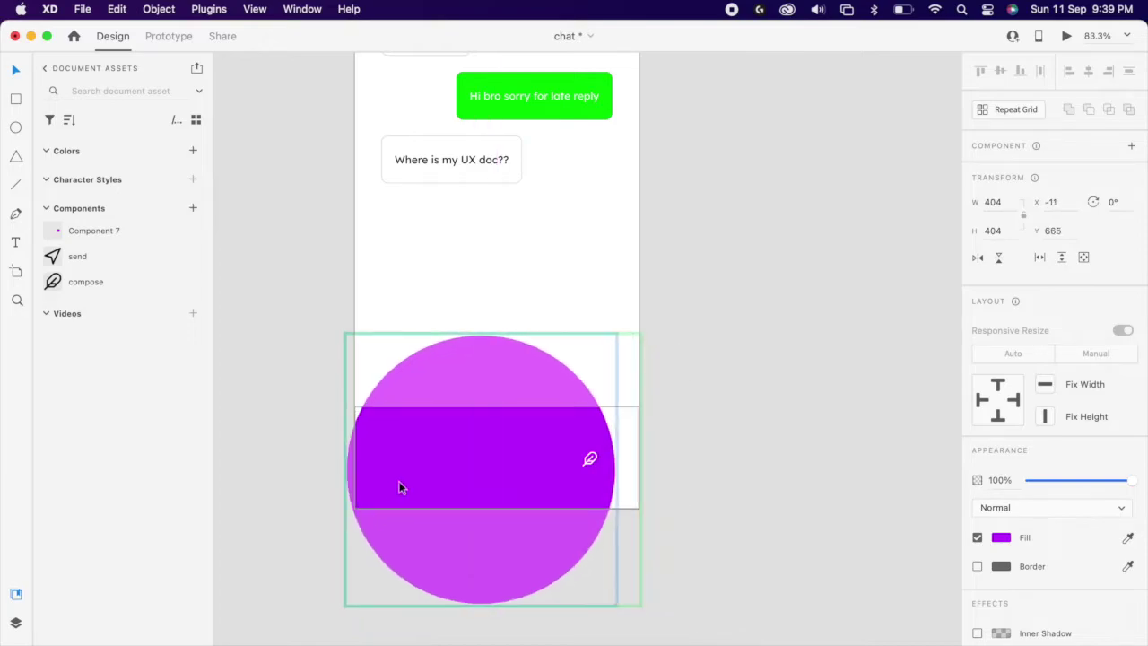
{"action": "left_click_drag", "start_coordinate": [625, 330], "coordinate": [722, 277]}
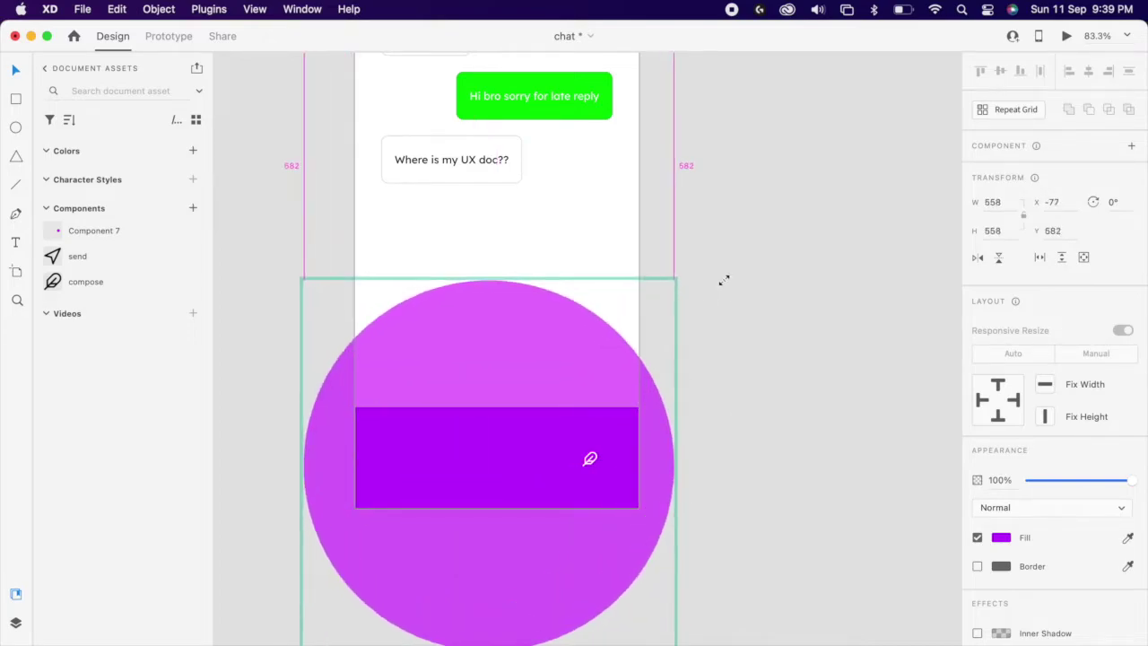
{"action": "key", "text": "Delete"}
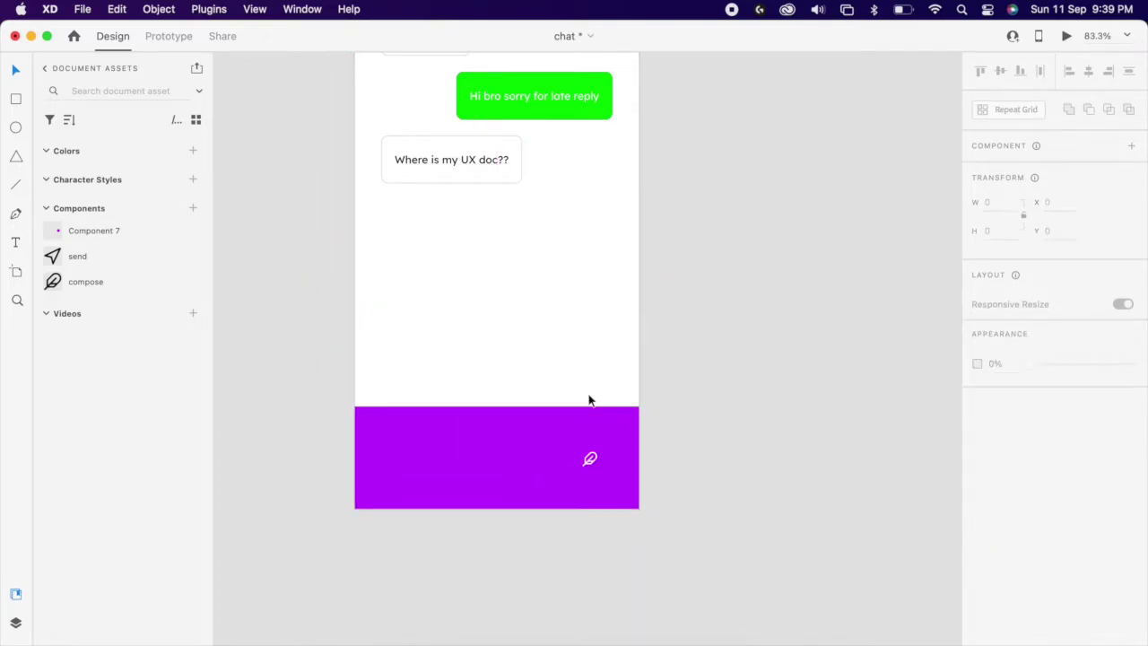
{"action": "left_click", "coordinate": [591, 461]}
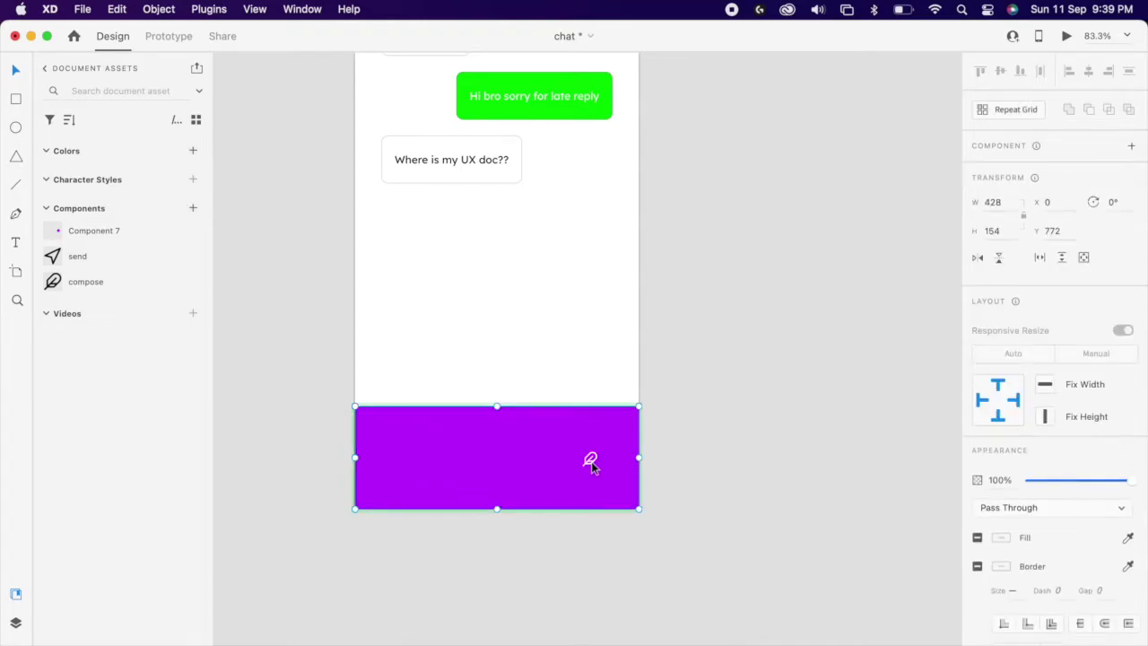
{"action": "double_click", "coordinate": [591, 461]}
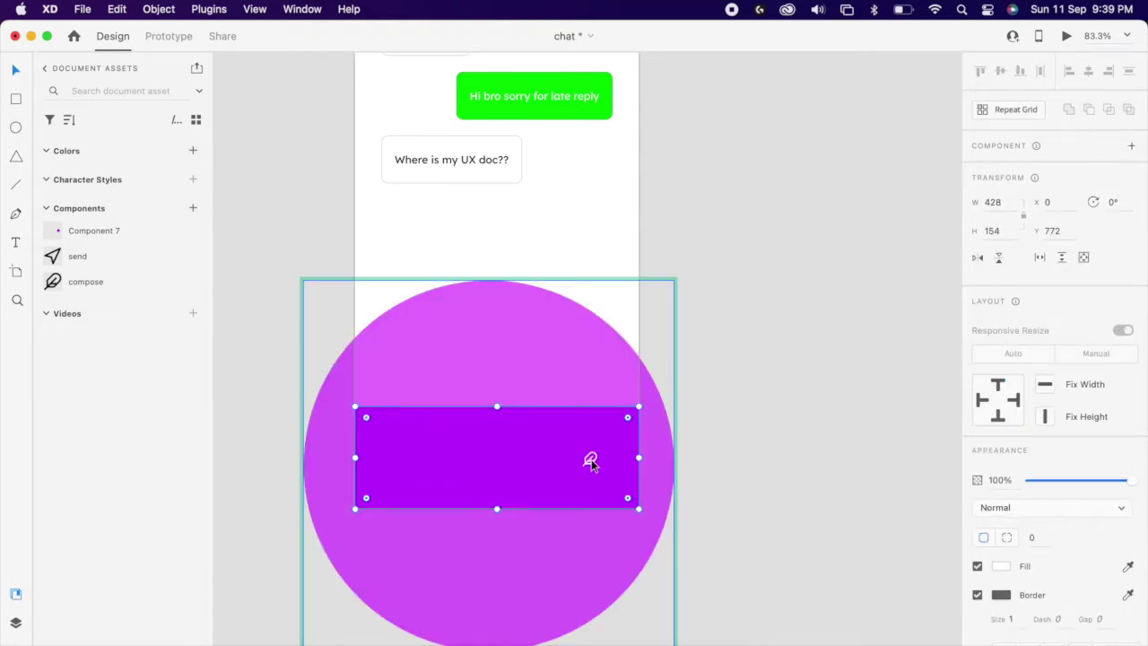
{"action": "left_click_drag", "start_coordinate": [589, 462], "coordinate": [389, 465]}
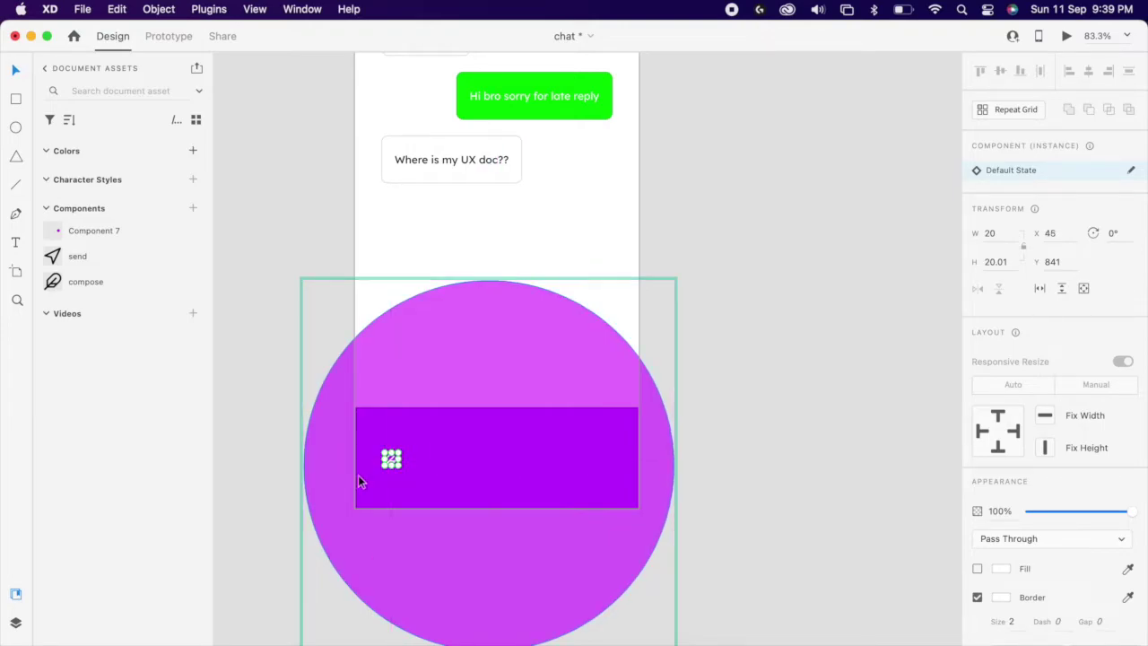
- Nudge the compose icon 10 units further left in the purple bar
{"action": "scroll", "coordinate": [373, 483], "scroll_direction": "up", "scroll_amount": 5}
{"action": "key", "text": "shift+Left"}
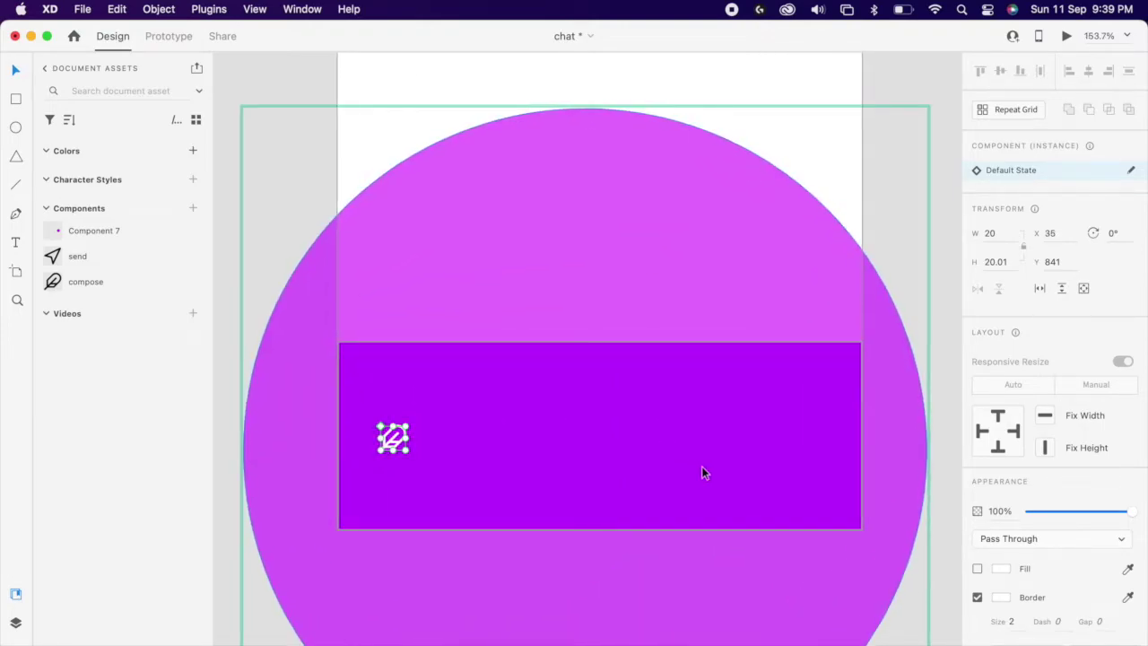
{"action": "scroll", "coordinate": [627, 453], "scroll_direction": "right", "scroll_amount": 2}
- Draw a horizontal line across the bar beside the compose icon and colour it white
{"action": "key", "text": "p"}
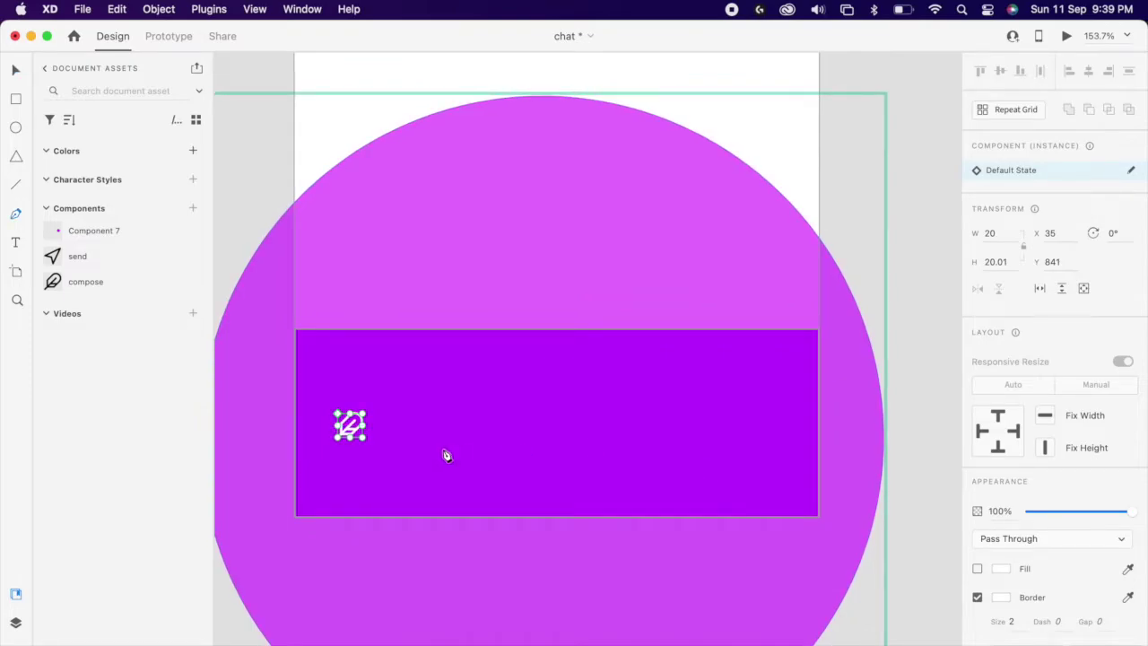
{"action": "left_click", "coordinate": [381, 439]}
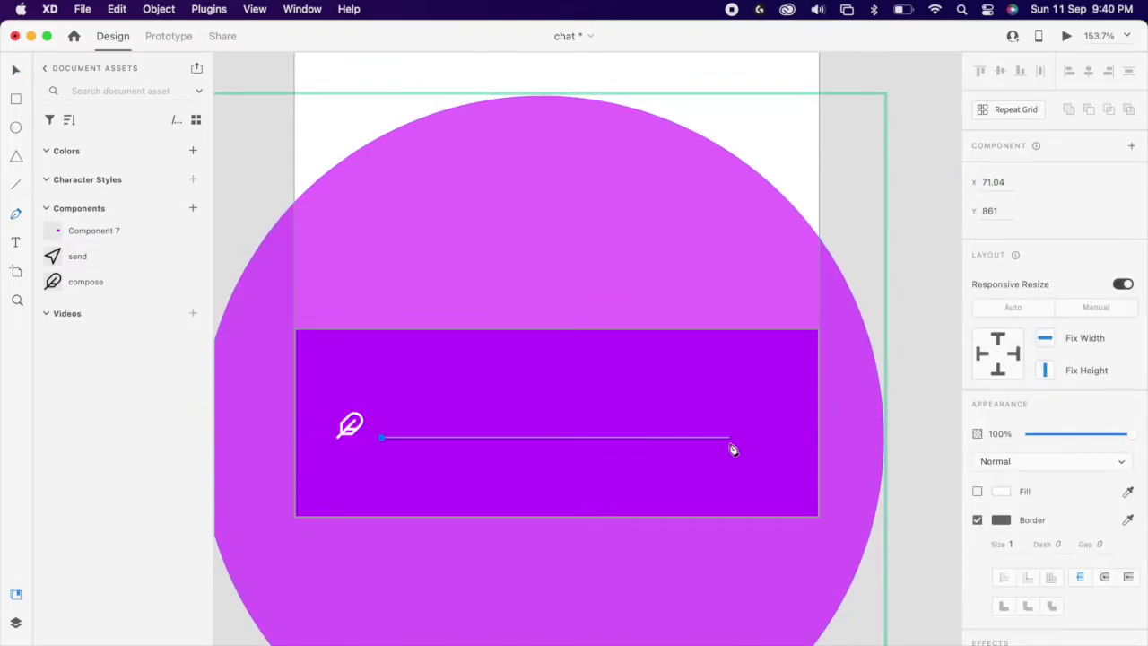
{"action": "left_click", "coordinate": [731, 439]}
{"action": "key", "text": "Escape"}
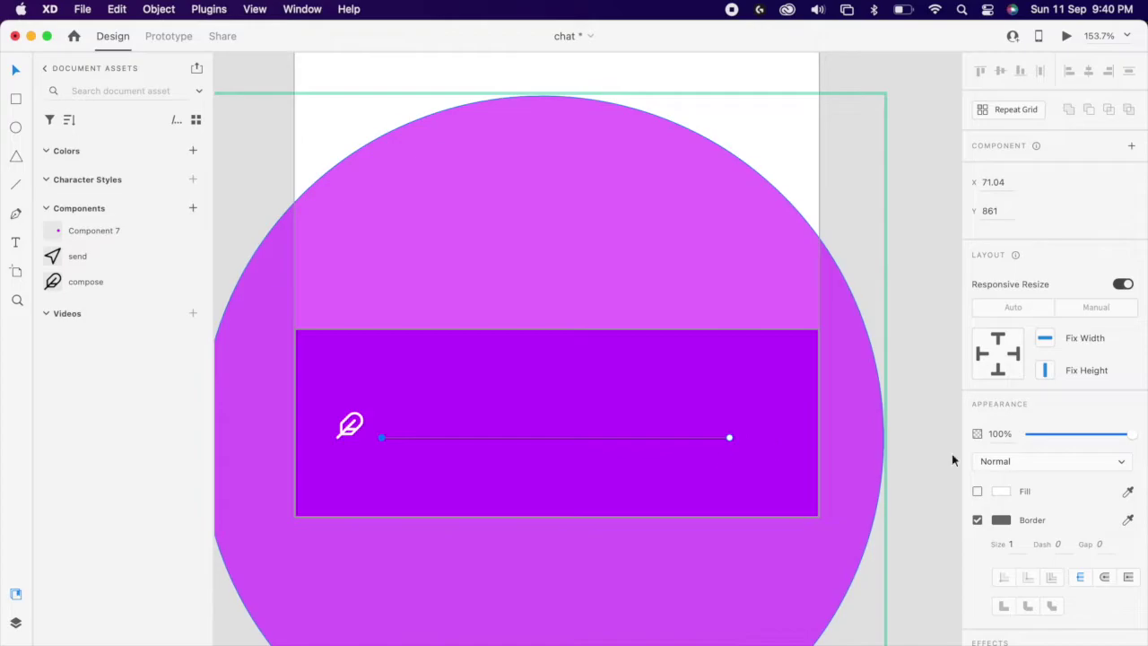
{"action": "left_click", "coordinate": [1001, 519]}
{"action": "left_click_drag", "start_coordinate": [908, 488], "coordinate": [748, 396]}
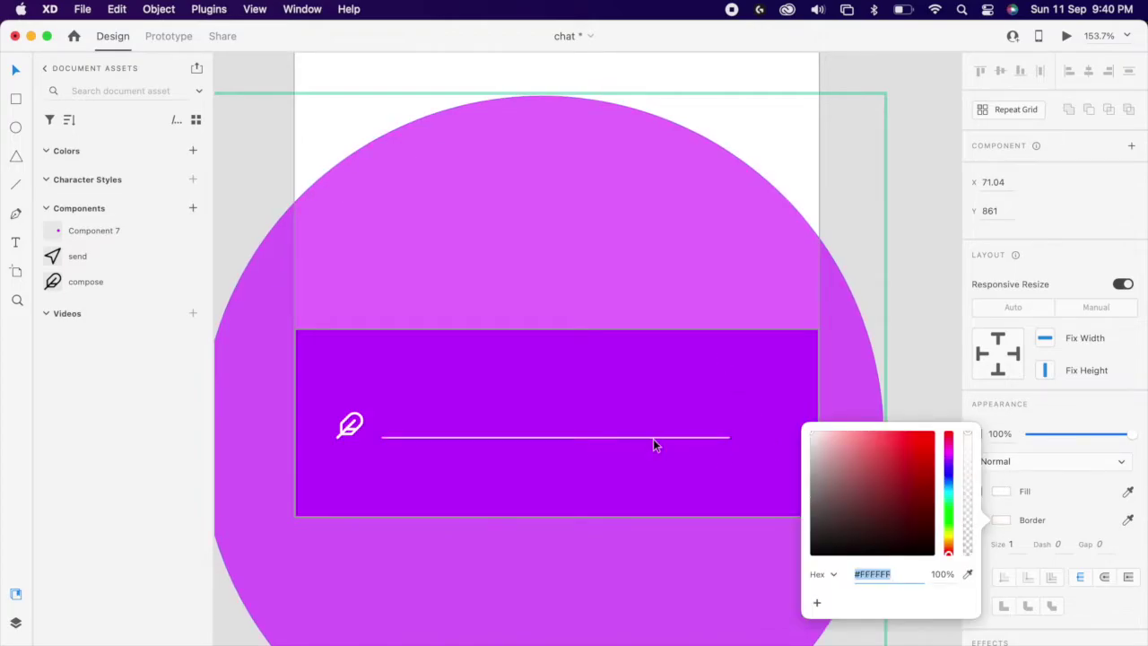
{"action": "left_click", "coordinate": [904, 375]}
{"action": "key", "text": "Escape"}
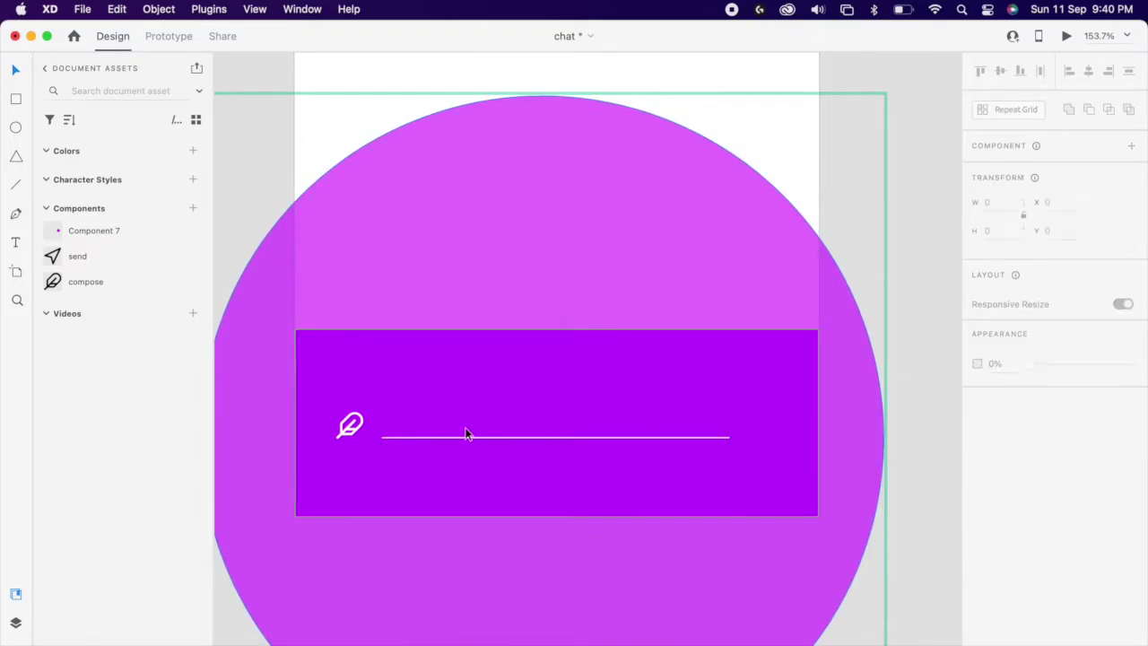
{"action": "left_click", "coordinate": [398, 412]}
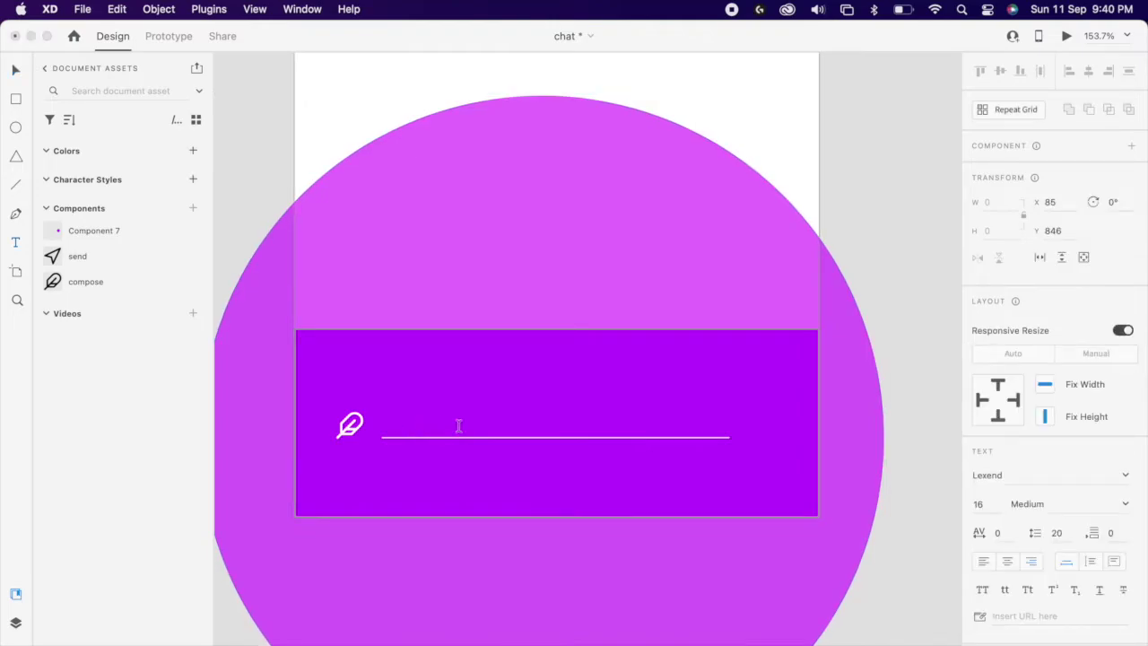
- Add left-aligned placeholder text 'Write something..' sitting on the white input line
{"action": "type", "text": "Write something"}
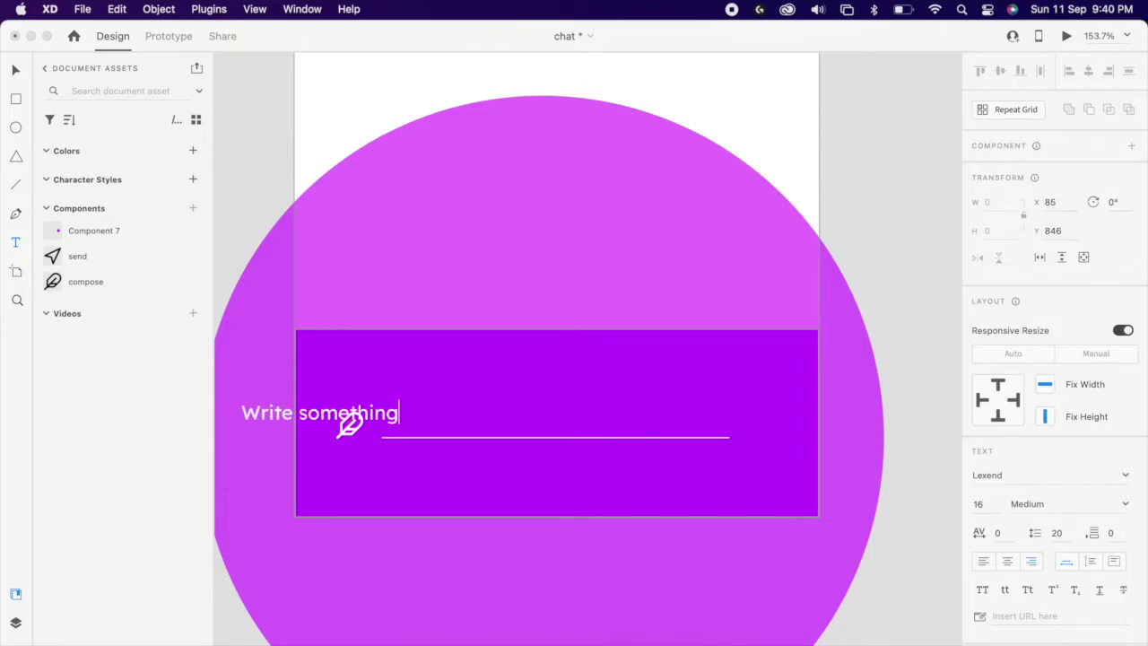
{"action": "type", "text": ".."}
{"action": "key", "text": "Escape"}
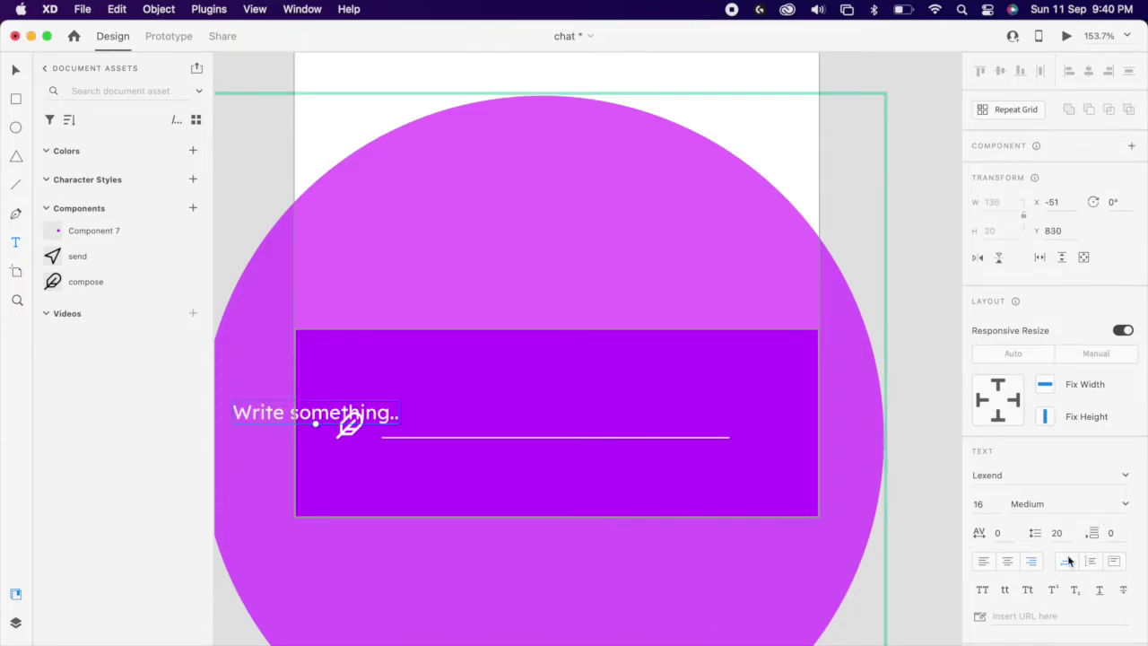
{"action": "left_click", "coordinate": [983, 563]}
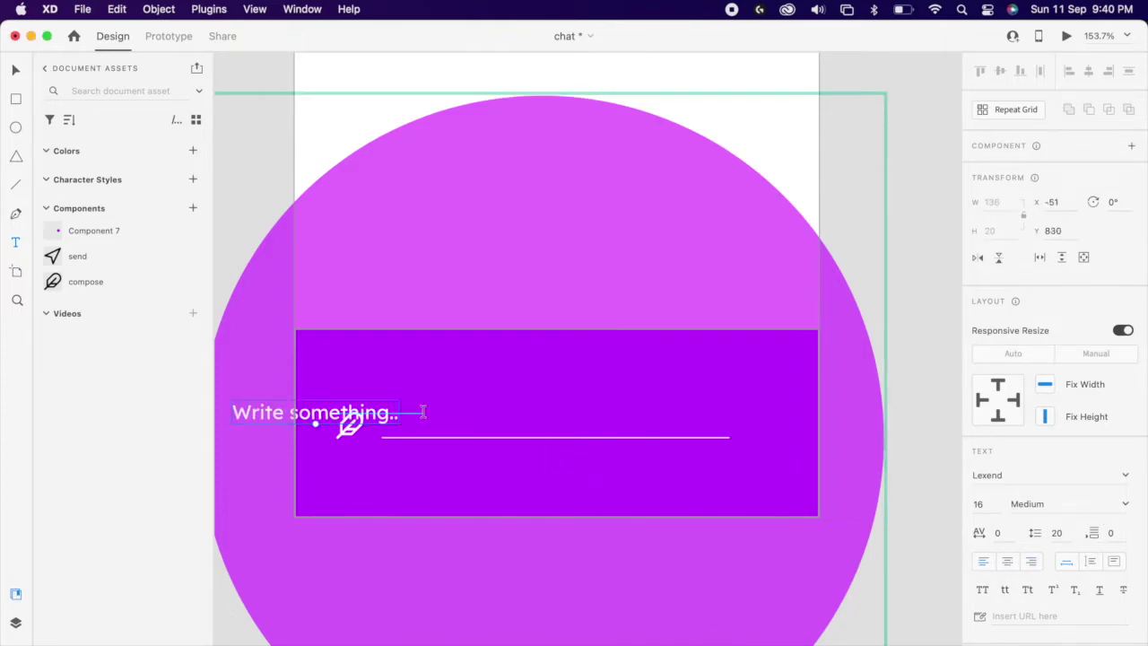
{"action": "left_click_drag", "start_coordinate": [381, 411], "coordinate": [541, 415]}
{"action": "scroll", "coordinate": [540, 414], "scroll_direction": "down", "scroll_amount": 5}
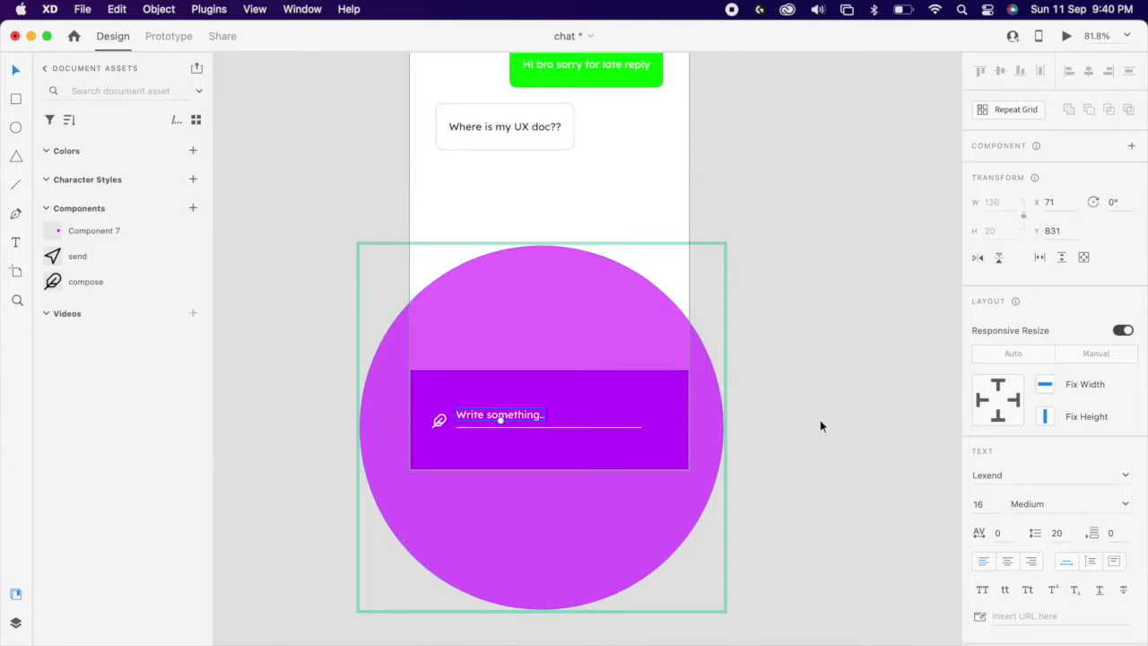
{"action": "left_click", "coordinate": [865, 434]}
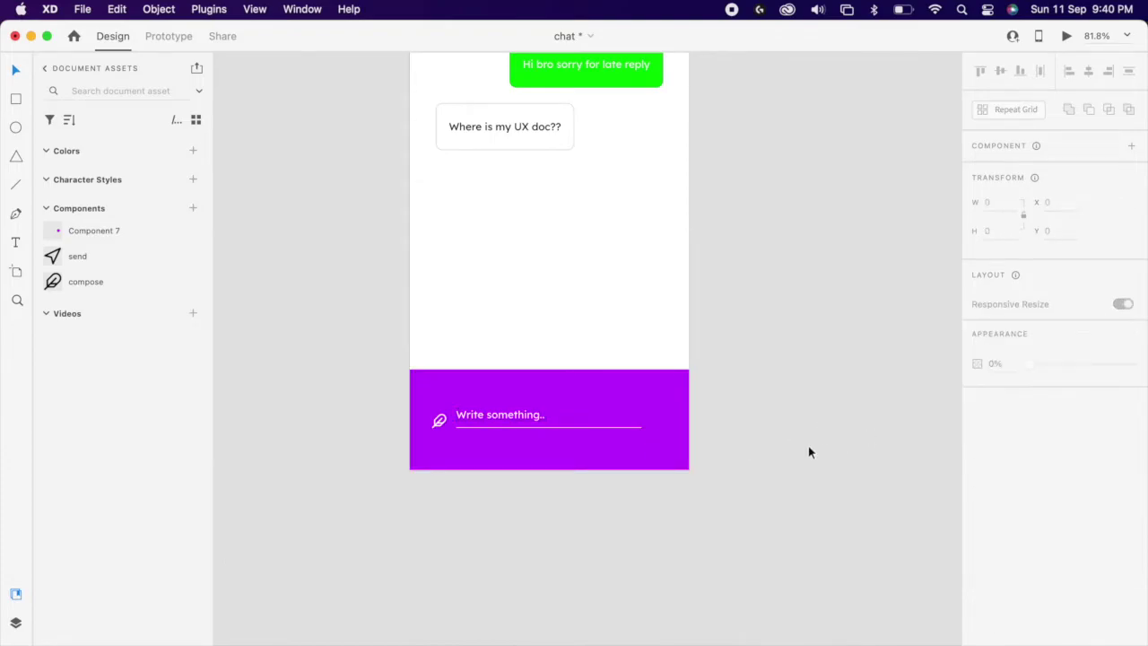
- Preview the bar component's Default State, then switch it back to State 2
{"action": "left_click", "coordinate": [587, 438]}
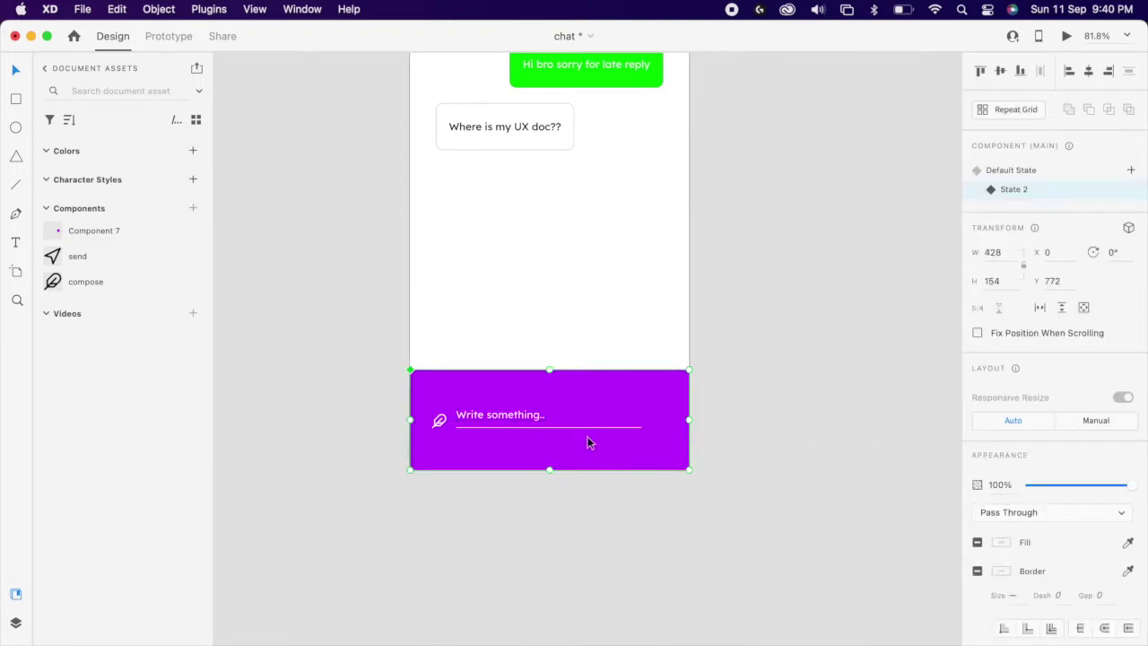
{"action": "left_click", "coordinate": [1050, 169]}
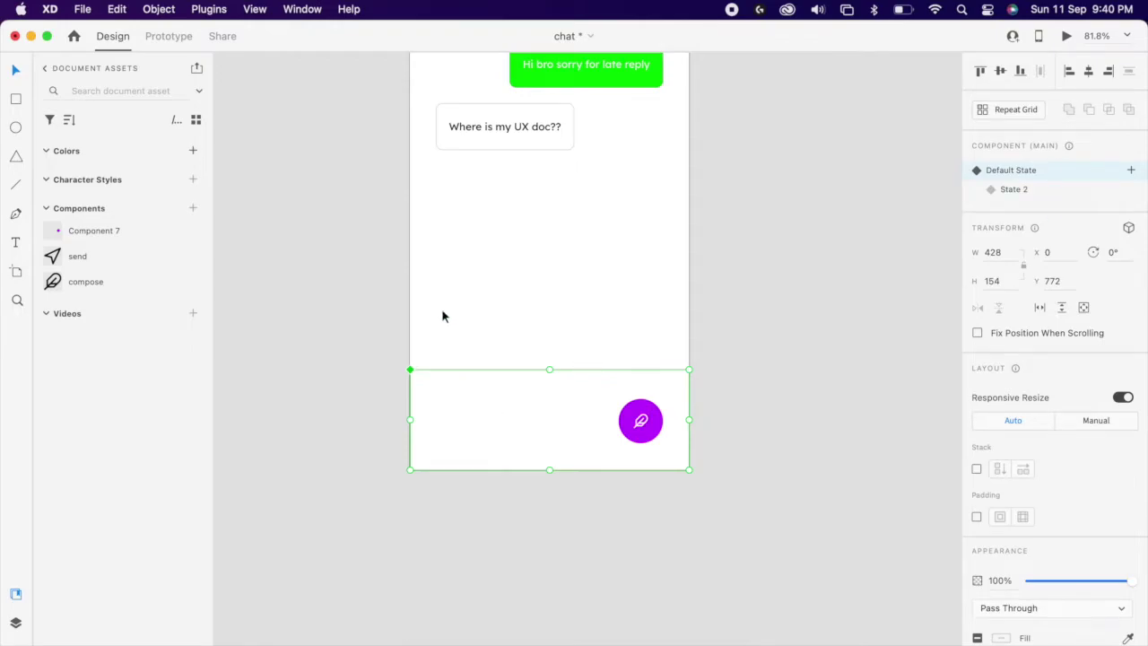
{"action": "left_click_drag", "start_coordinate": [442, 316], "coordinate": [544, 466]}
{"action": "left_click", "coordinate": [896, 286]}
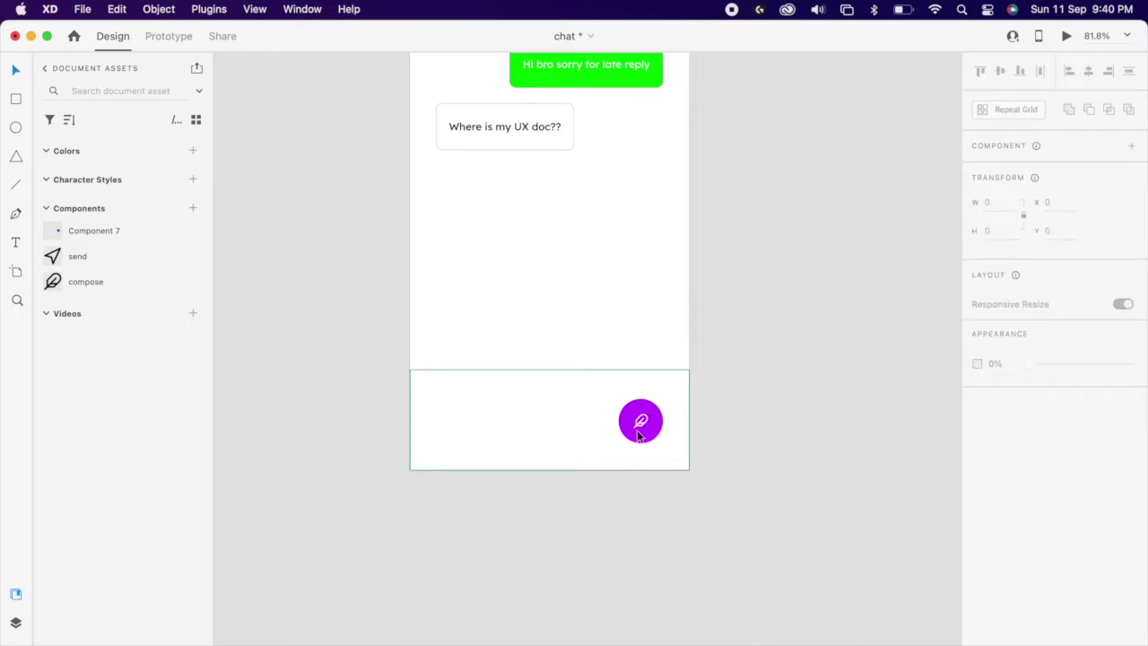
{"action": "left_click", "coordinate": [639, 435]}
{"action": "left_click", "coordinate": [1041, 195]}
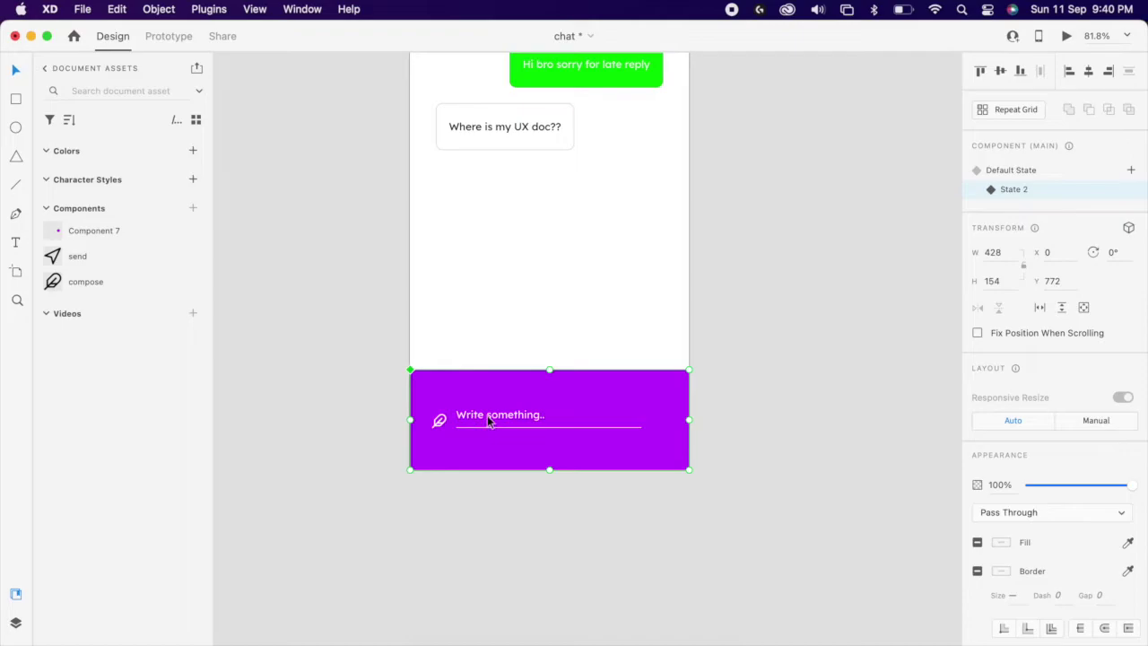
- Duplicate the placeholder upward and change the copy to 'What is mean by UX??'
{"action": "scroll", "coordinate": [517, 422], "scroll_direction": "up", "scroll_amount": 5}
{"action": "double_click", "coordinate": [438, 428]}
{"action": "left_click_drag", "start_coordinate": [439, 428], "coordinate": [437, 389]}
{"action": "double_click", "coordinate": [436, 388]}
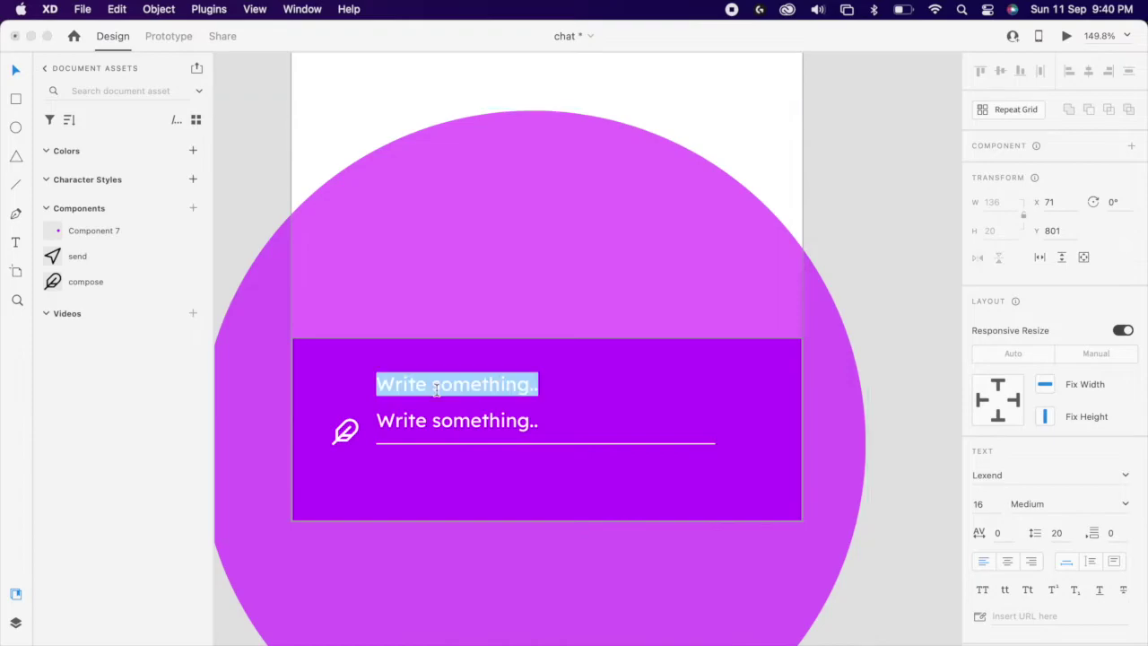
{"action": "type", "text": "What "}
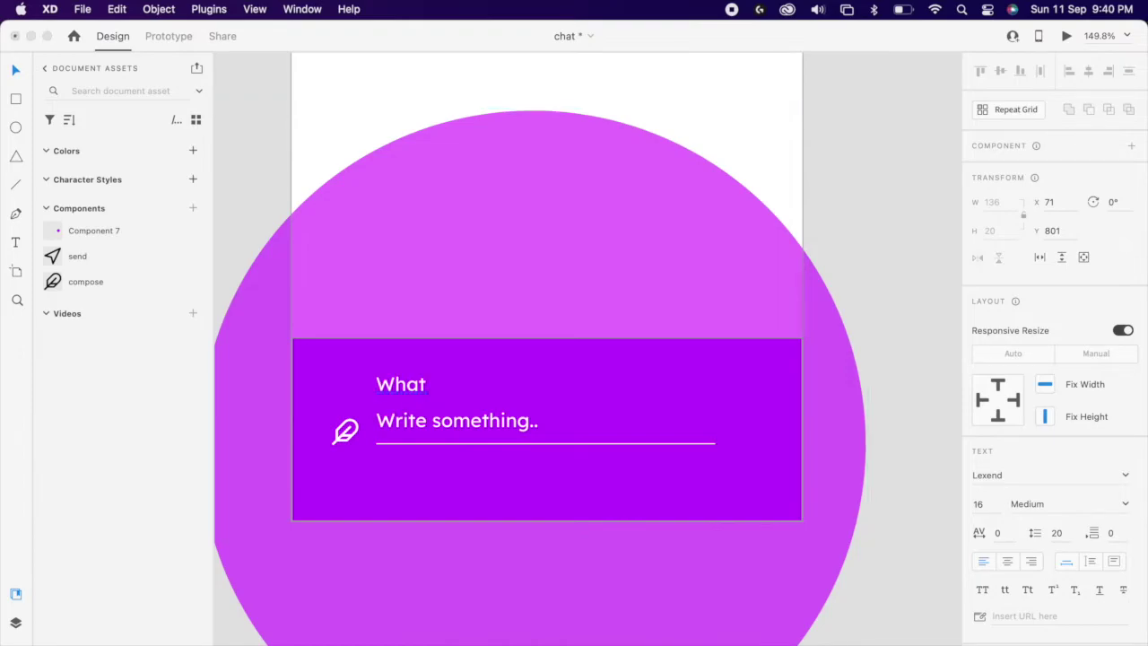
{"action": "type", "text": "is mean by "}
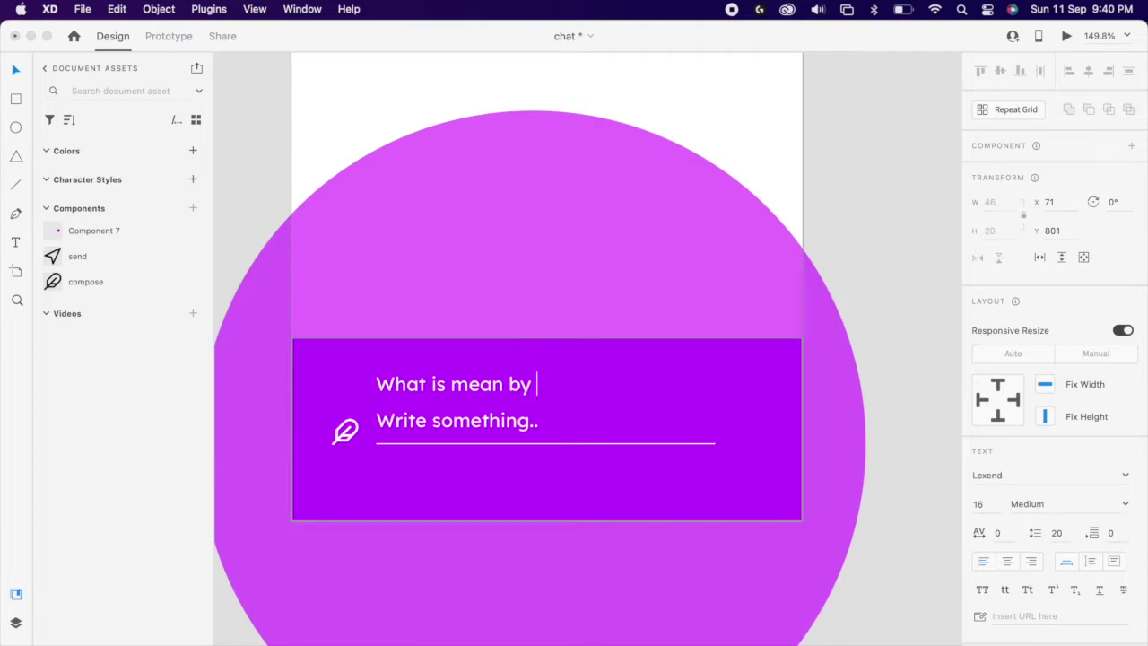
{"action": "type", "text": "UX??"}
{"action": "key", "text": "Escape"}
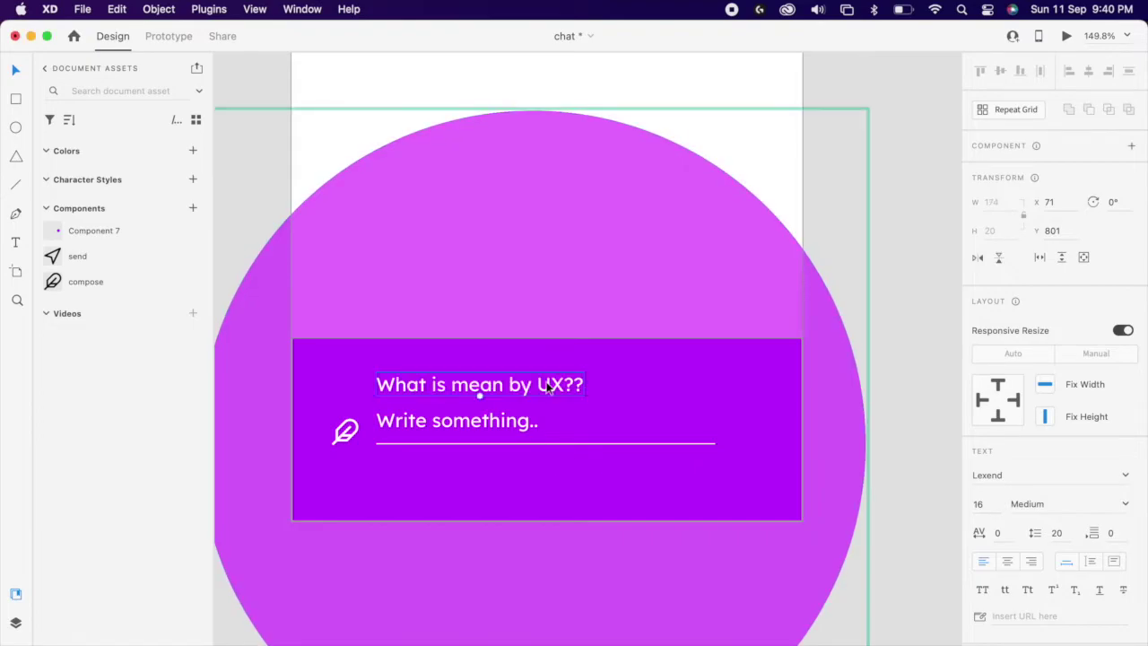
- Mask the 'What is mean by UX??' text with a small rectangle
{"action": "key", "text": "r"}
{"action": "left_click_drag", "start_coordinate": [370, 362], "coordinate": [391, 400]}
{"action": "left_click", "coordinate": [412, 387], "text": "shift"}
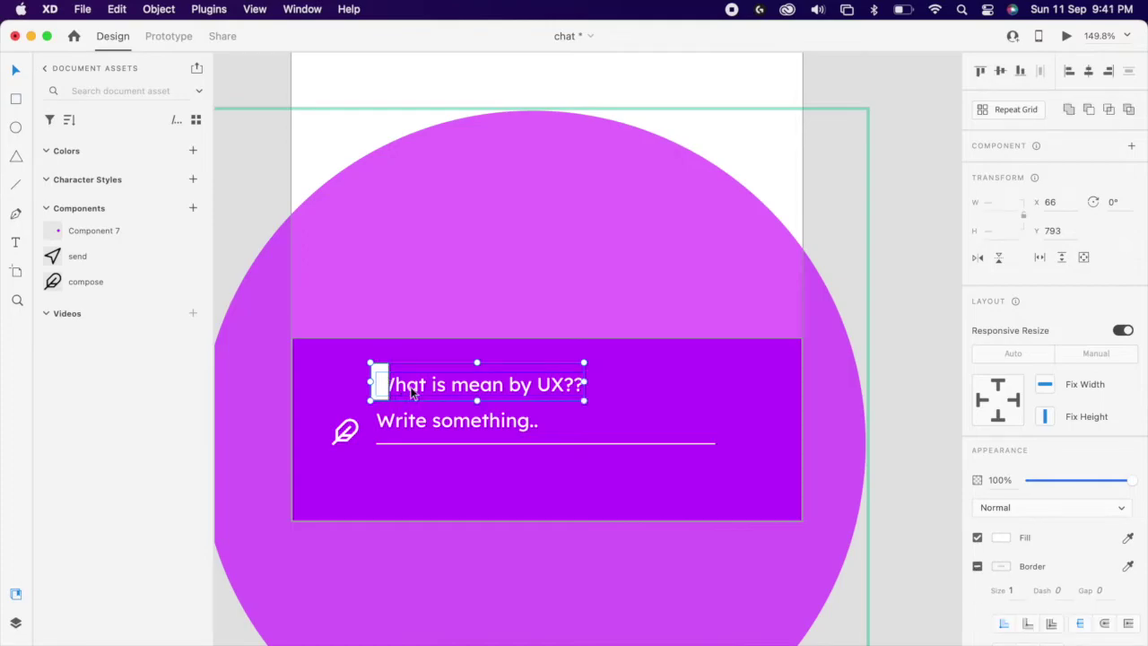
{"action": "right_click", "coordinate": [418, 386]}
{"action": "left_click", "coordinate": [512, 431]}
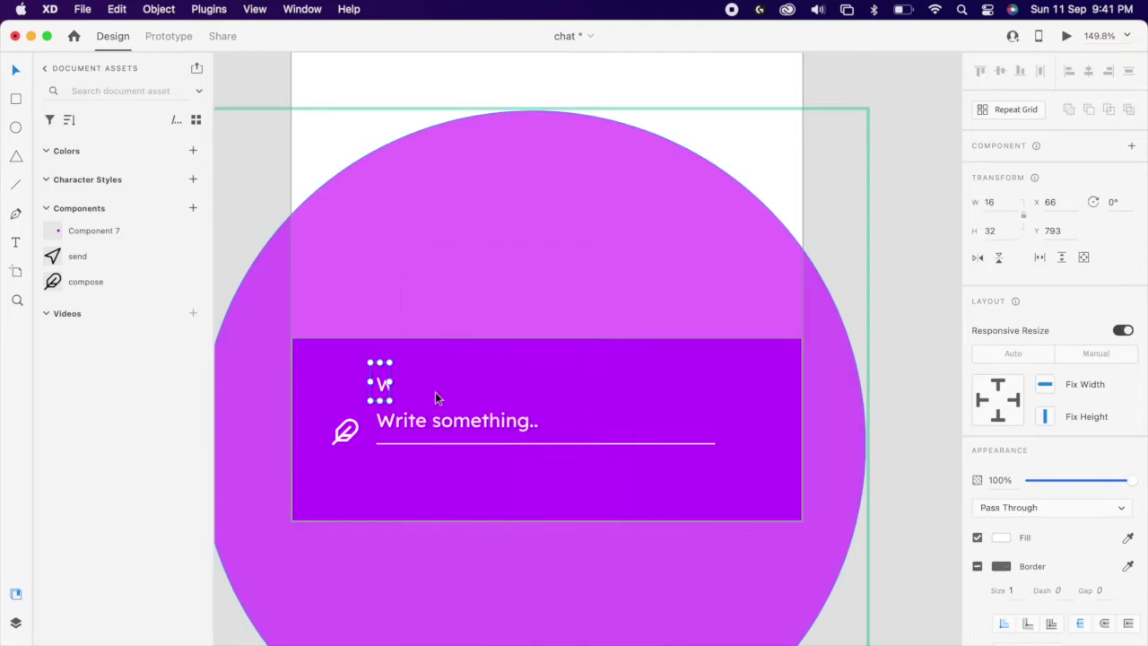
- Move the masked question down onto the start of the 'Write something..' placeholder
{"action": "left_click_drag", "start_coordinate": [384, 386], "coordinate": [383, 429]}
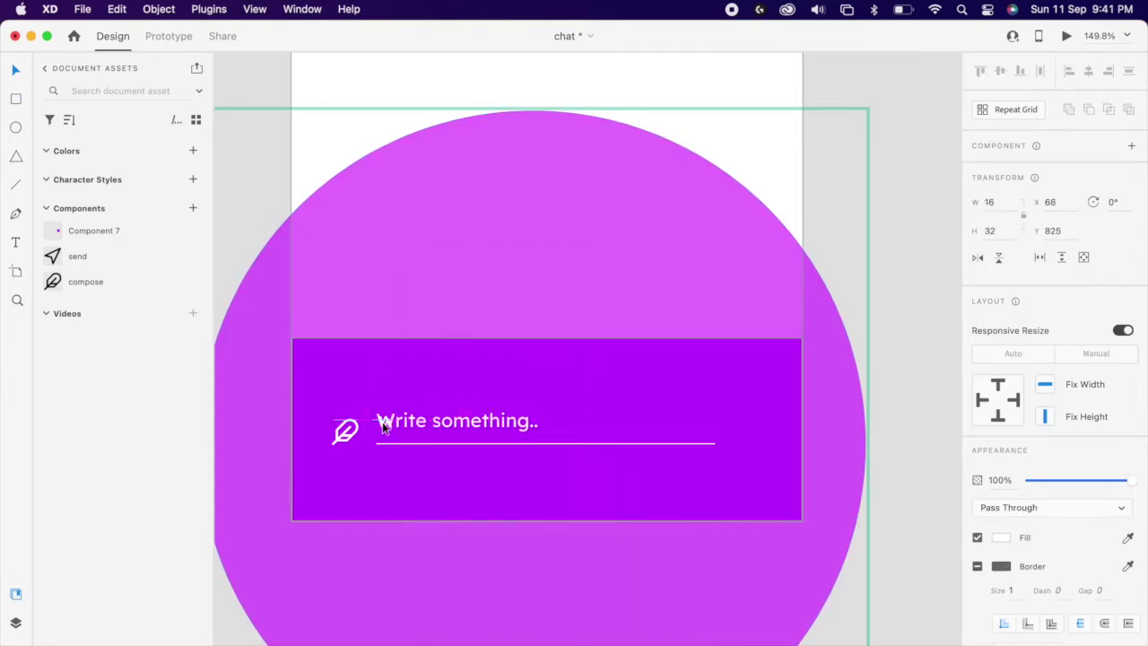
{"action": "scroll", "coordinate": [382, 424], "scroll_direction": "up", "scroll_amount": 5}
{"action": "left_click_drag", "start_coordinate": [382, 424], "coordinate": [381, 427]}
{"action": "key", "text": "Up"}
{"action": "key", "text": "Up"}
{"action": "key", "text": "Left"}
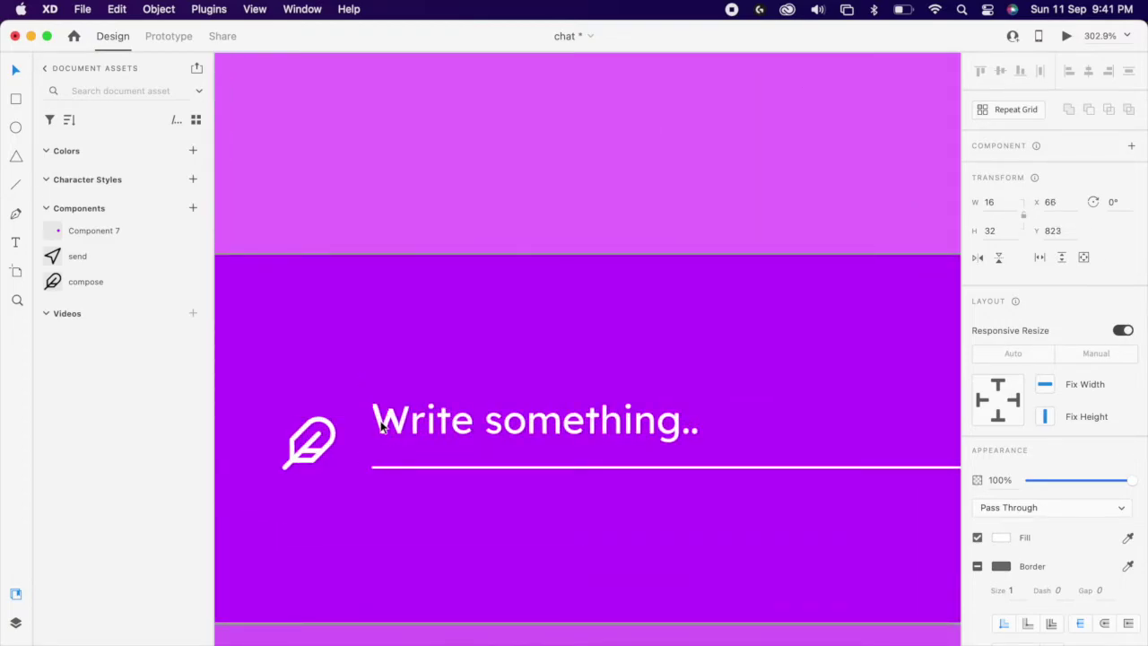
{"action": "key", "text": "Up"}
- Narrow the mask to 5 px so the question hides, leaving a caret-like sliver
{"action": "double_click", "coordinate": [384, 429]}
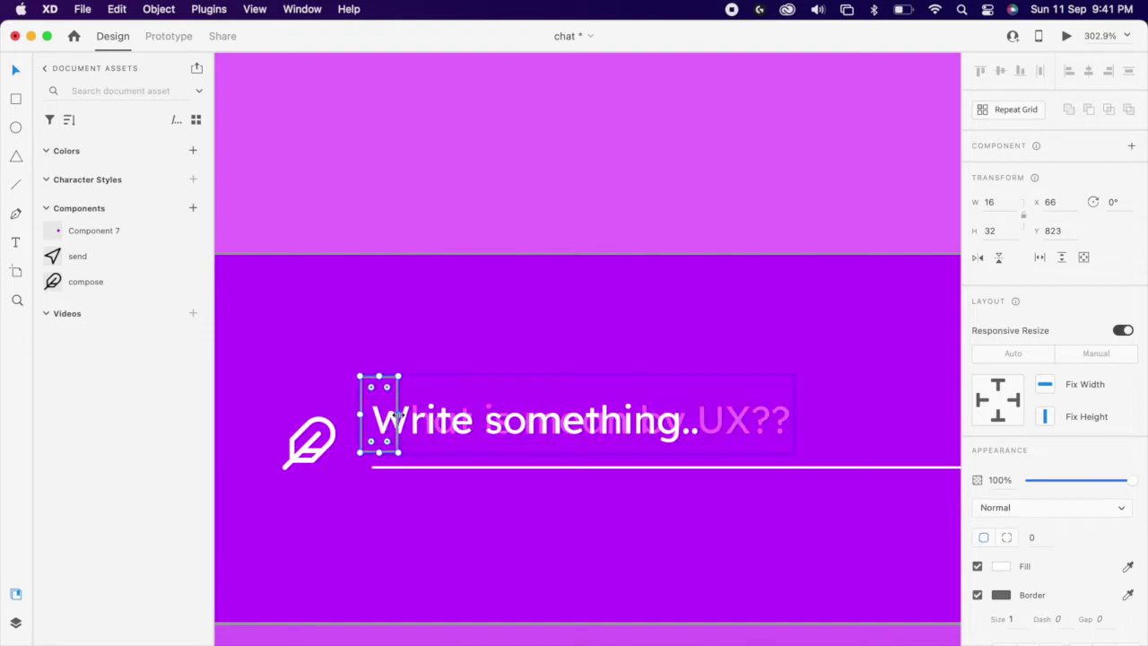
{"action": "left_click_drag", "start_coordinate": [399, 414], "coordinate": [372, 414]}
{"action": "left_click", "coordinate": [476, 511]}
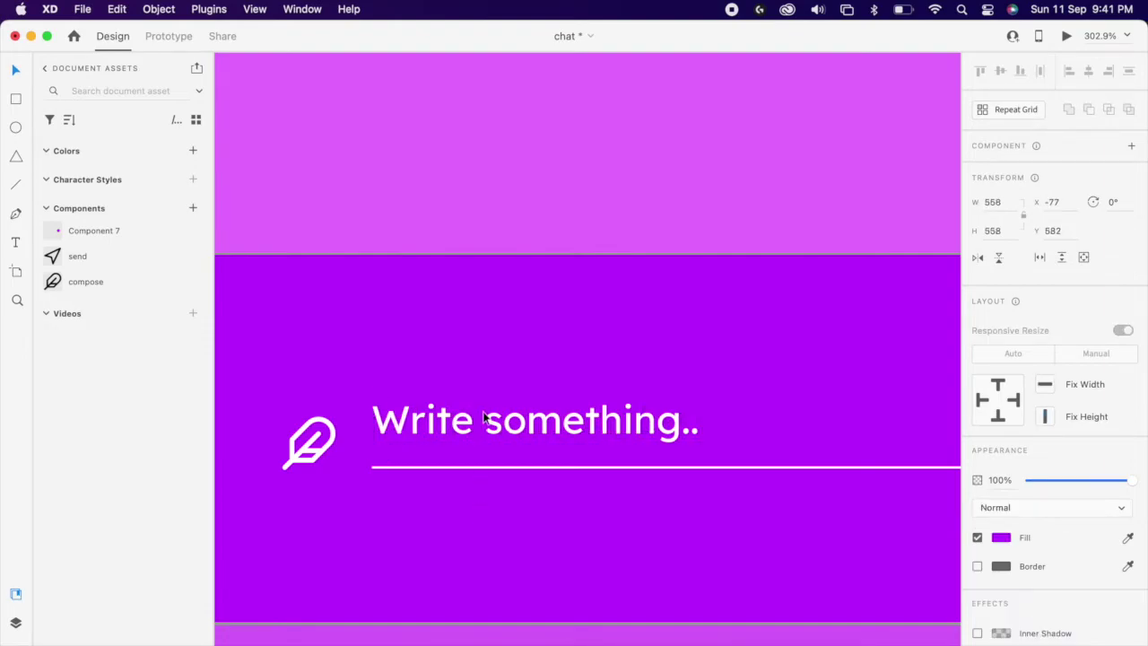
{"action": "scroll", "coordinate": [545, 431], "scroll_direction": "down", "scroll_amount": 6}
{"action": "key", "text": "Delete"}
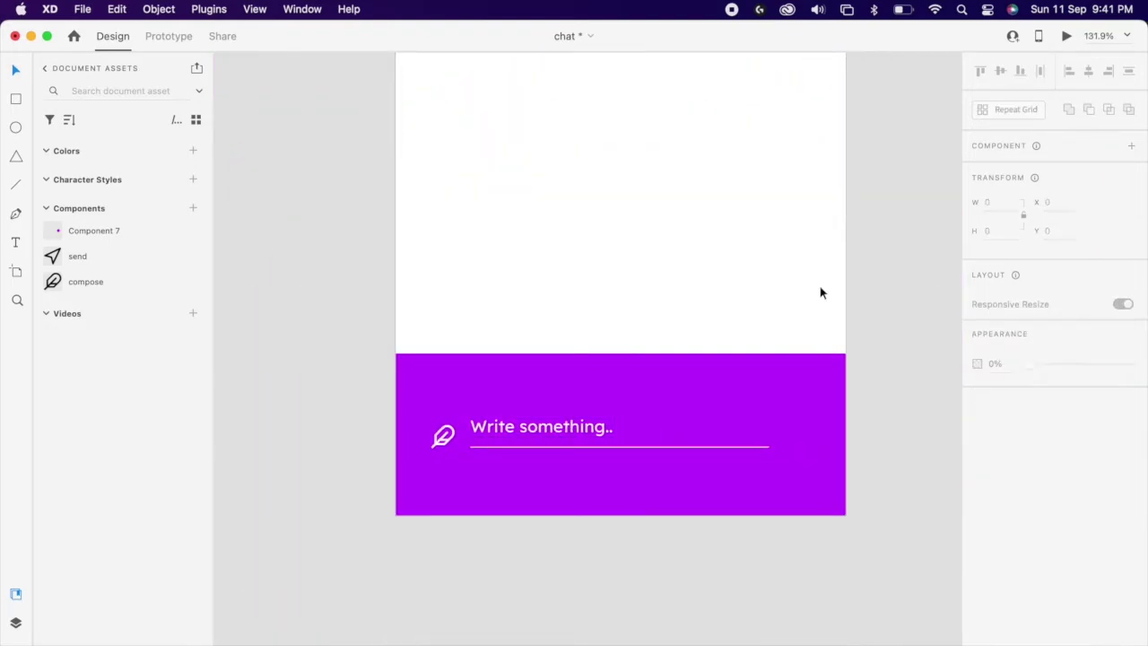
{"action": "scroll", "coordinate": [819, 290], "scroll_direction": "down", "scroll_amount": 5}
{"action": "left_click", "coordinate": [727, 373]}
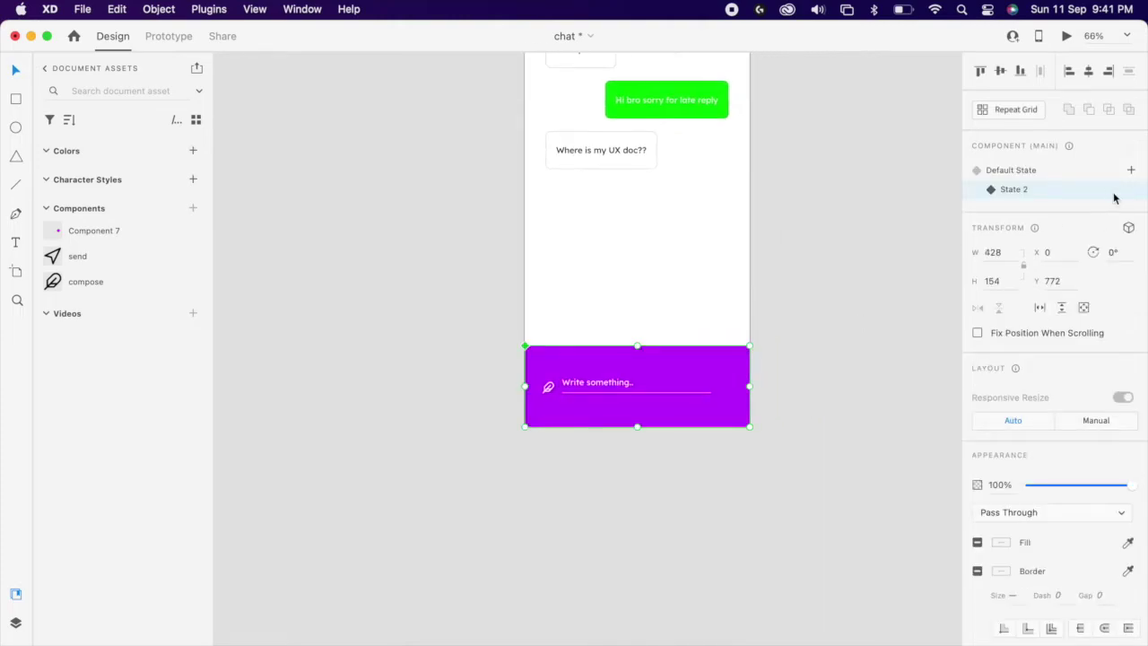
- Add State 3 and set the 'Write something..' placeholder's opacity to 0%
{"action": "left_click", "coordinate": [1131, 171]}
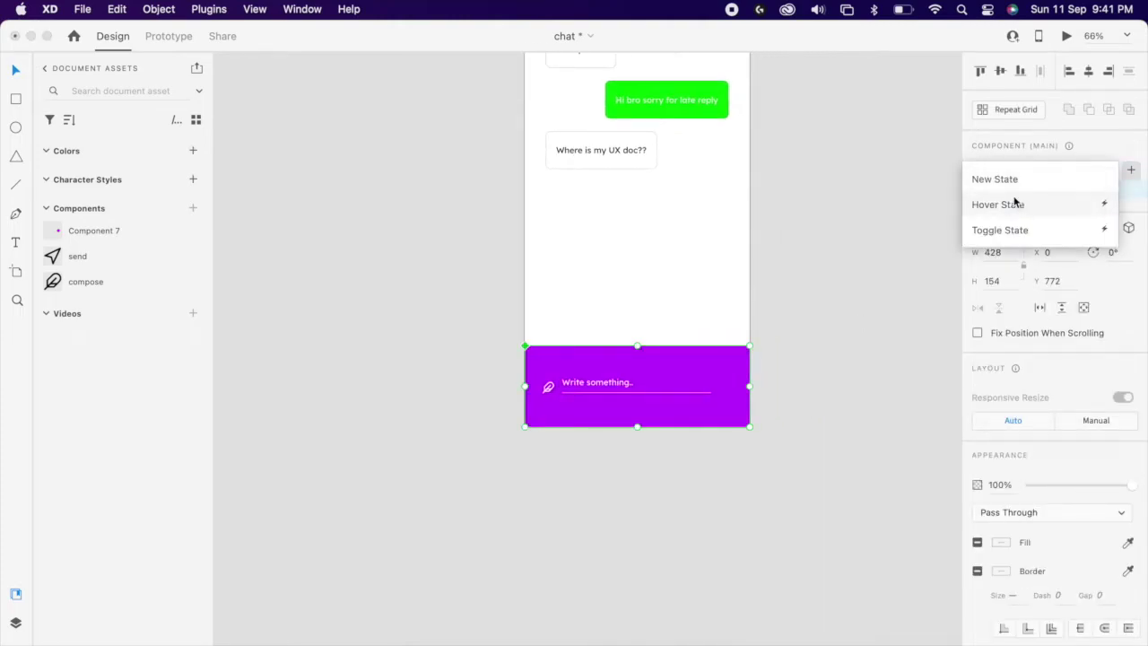
{"action": "left_click", "coordinate": [1016, 181]}
{"action": "key", "text": "Return"}
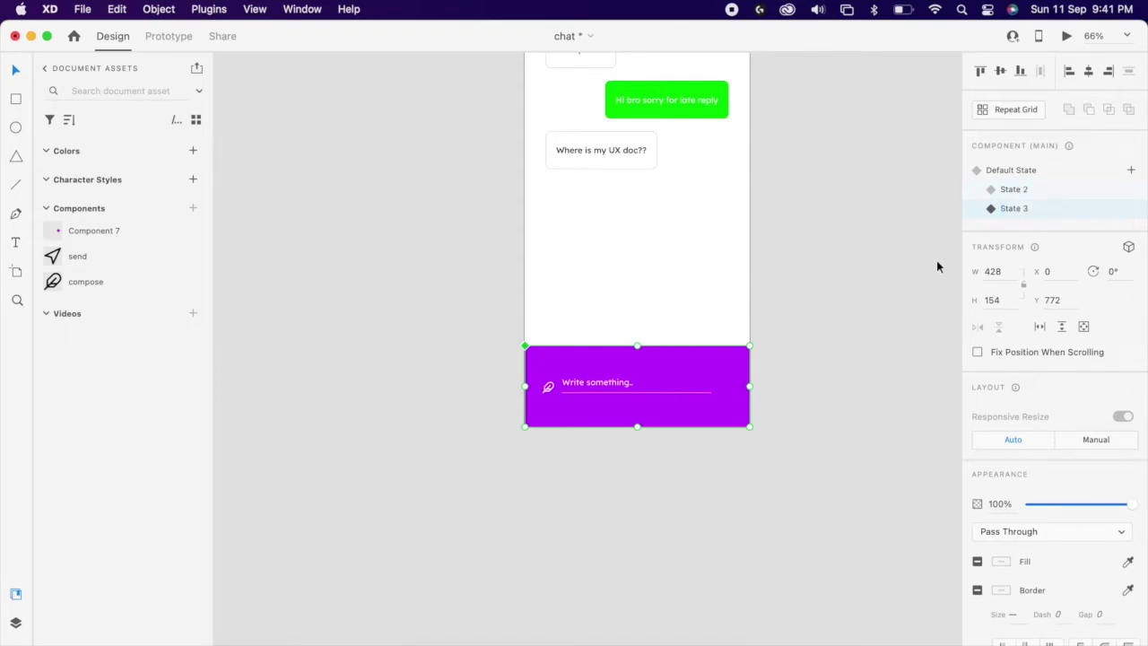
{"action": "scroll", "coordinate": [613, 396], "scroll_direction": "up", "scroll_amount": 5}
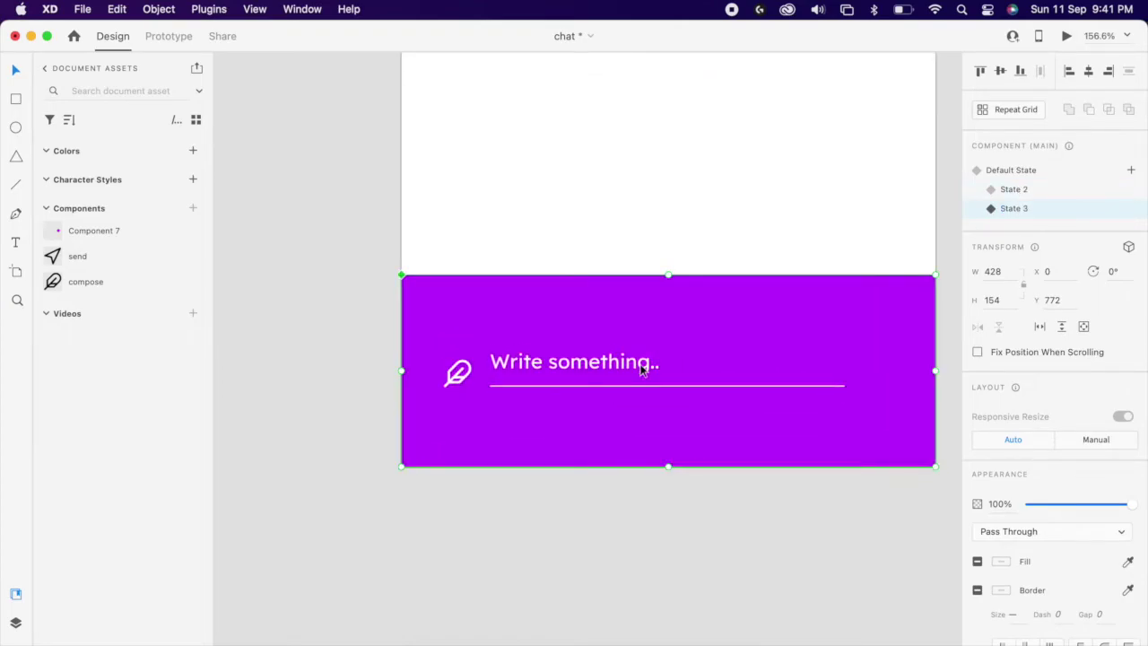
{"action": "double_click", "coordinate": [639, 364]}
{"action": "double_click", "coordinate": [639, 364]}
{"action": "key", "text": "super+a"}
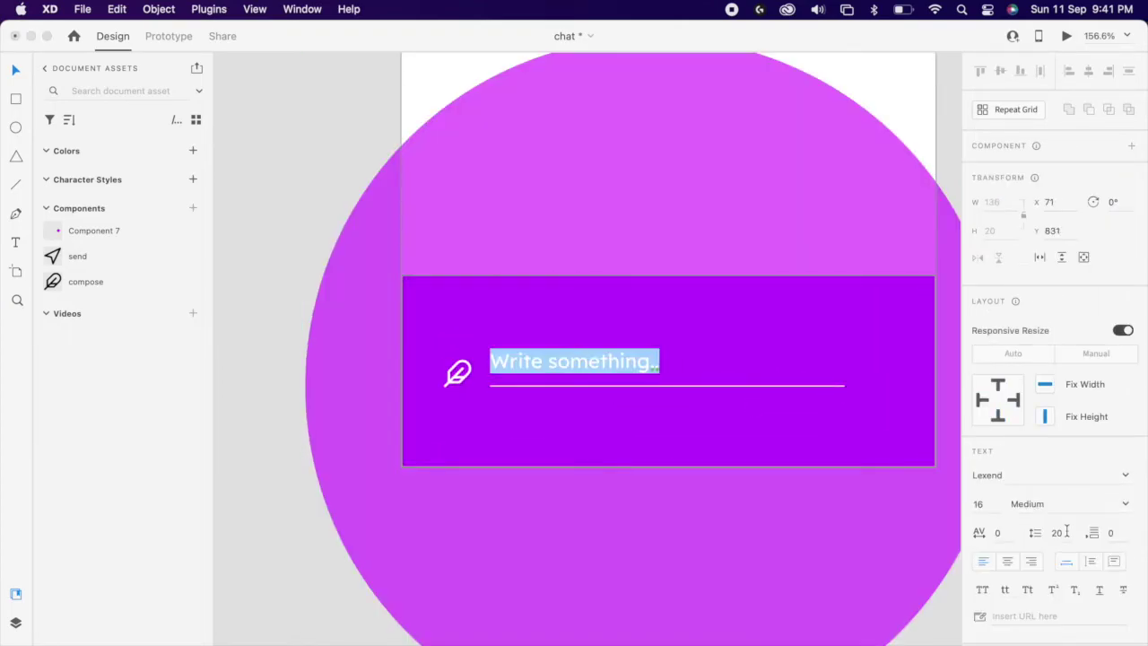
{"action": "key", "text": "Escape"}
{"action": "scroll", "coordinate": [1094, 544], "scroll_direction": "down", "scroll_amount": 5}
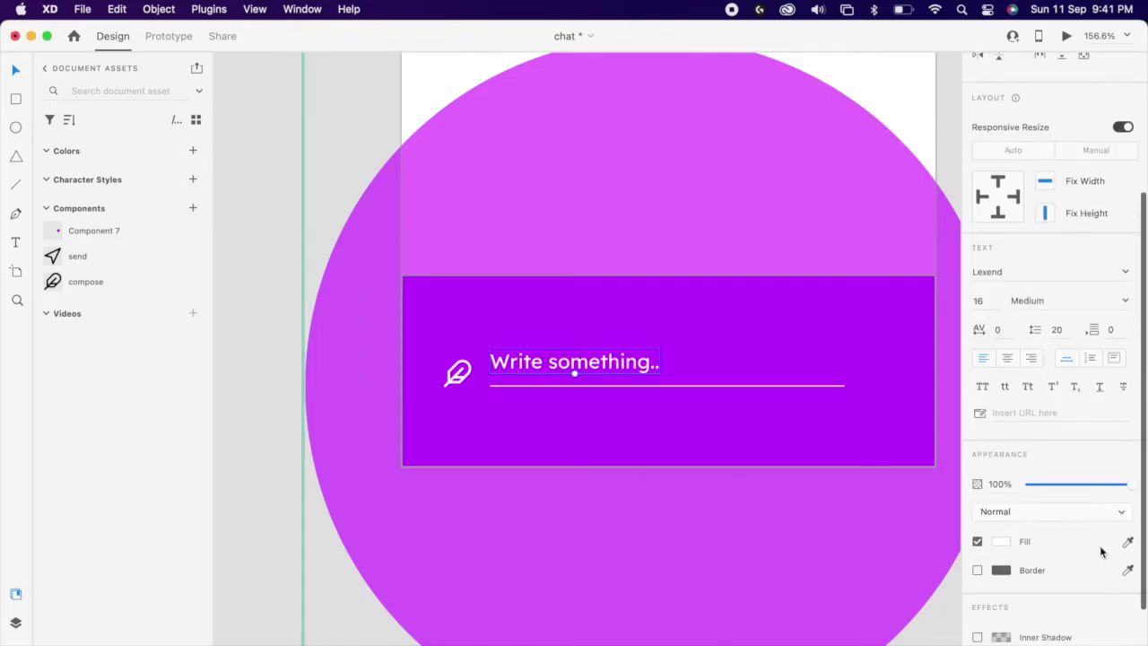
{"action": "left_click_drag", "start_coordinate": [1123, 485], "coordinate": [1022, 487]}
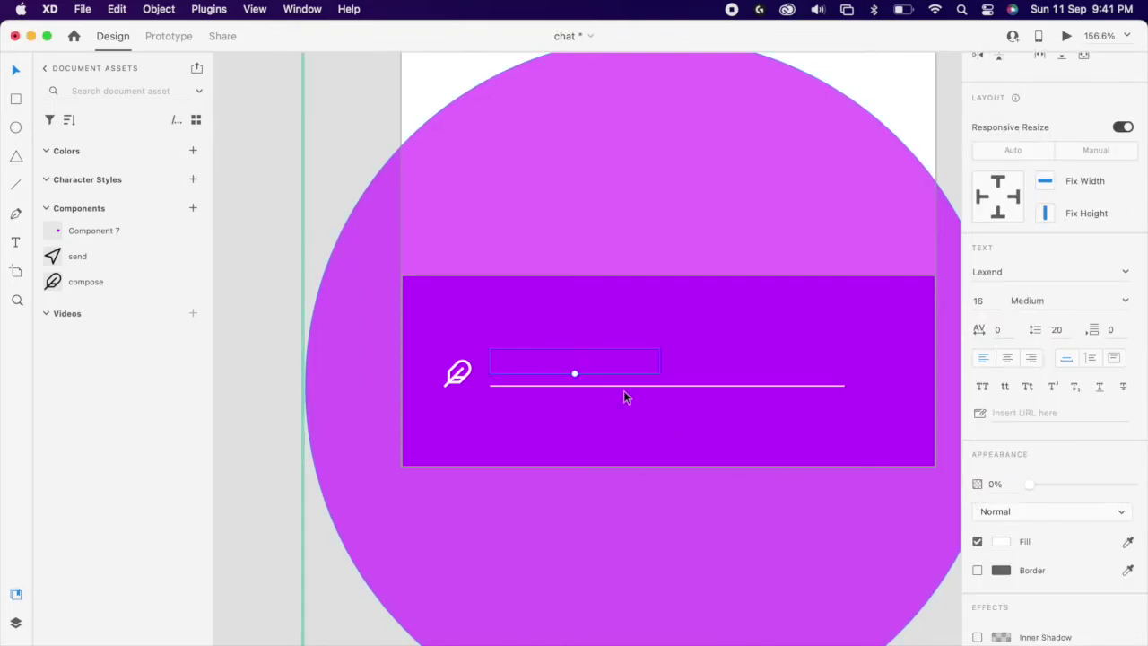
- Widen the question's mask rectangle (Rectangle 575) to 192 px to reveal 'What is mean by UX??'
{"action": "left_click", "coordinate": [15, 621]}
{"action": "left_click", "coordinate": [119, 169]}
{"action": "left_click", "coordinate": [88, 207]}
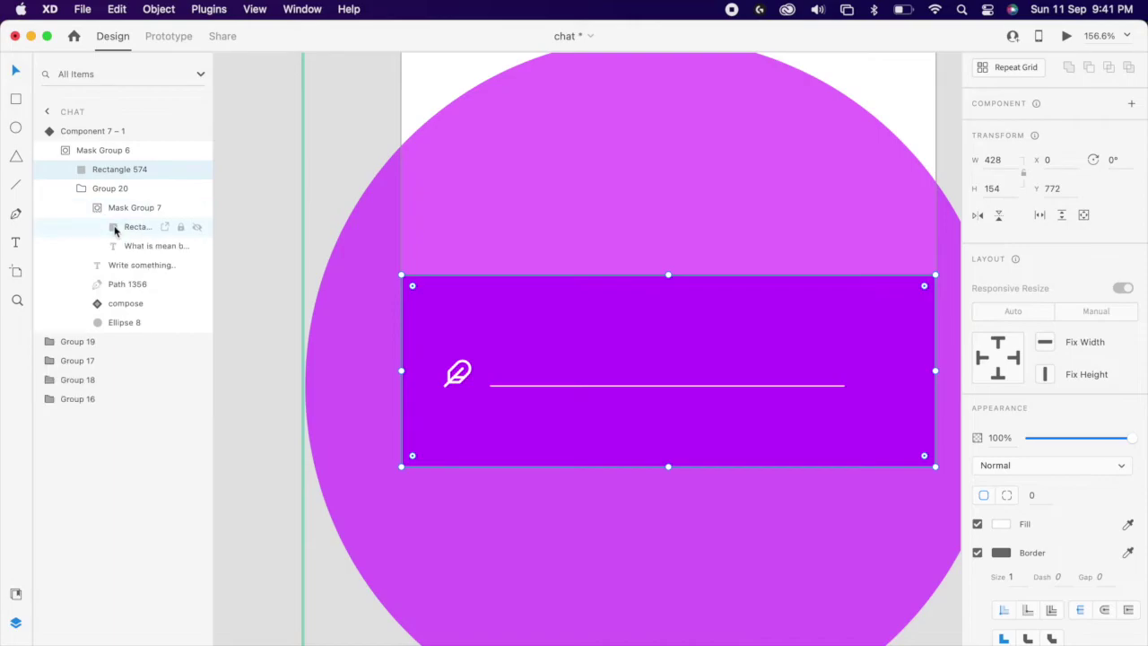
{"action": "left_click", "coordinate": [135, 227]}
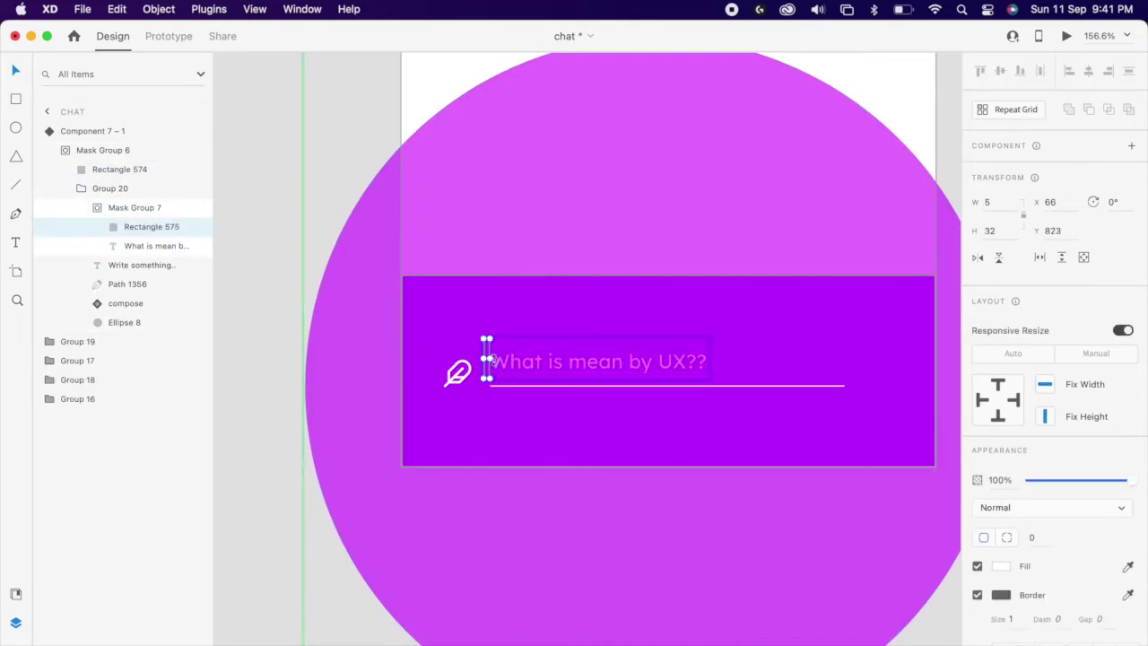
{"action": "left_click_drag", "start_coordinate": [487, 358], "coordinate": [725, 360]}
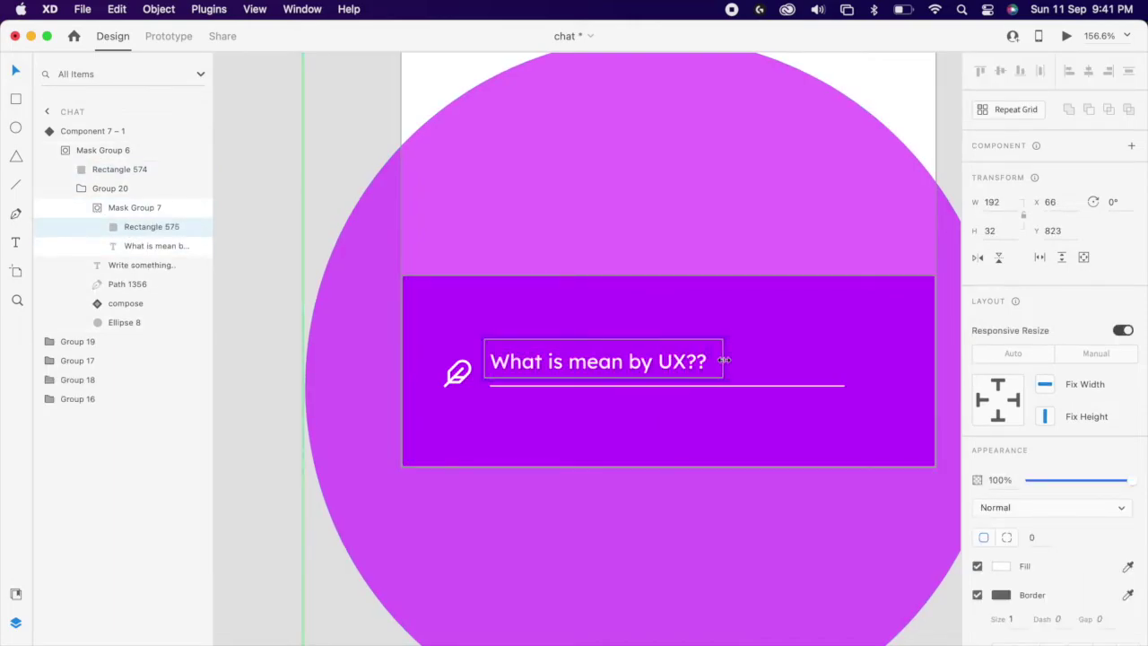
{"action": "key", "text": "Escape"}
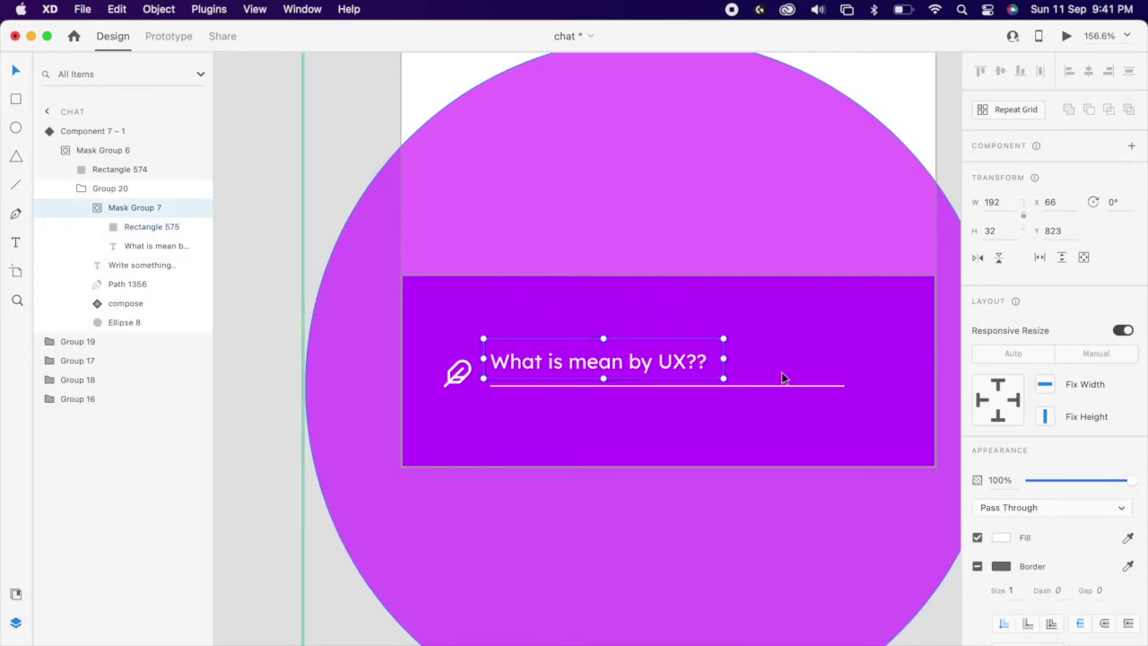
{"action": "key", "text": "Escape"}
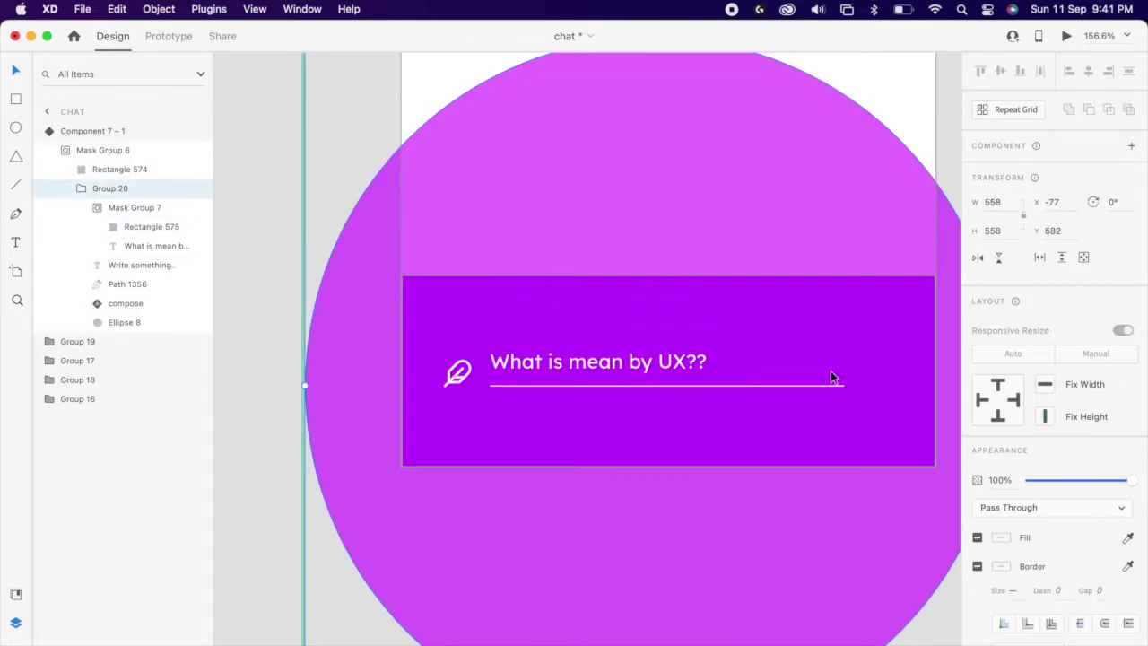
{"action": "left_click", "coordinate": [14, 595]}
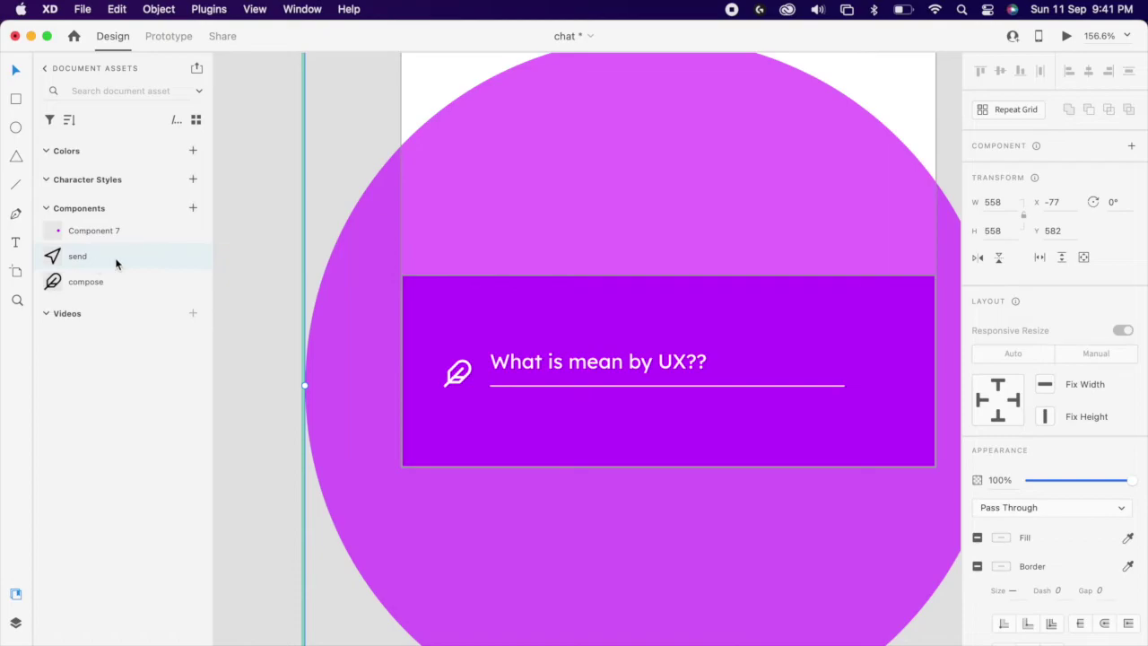
- Colour the send icon at the input line's right end white and exit component editing
{"action": "left_click_drag", "start_coordinate": [115, 258], "coordinate": [840, 363]}
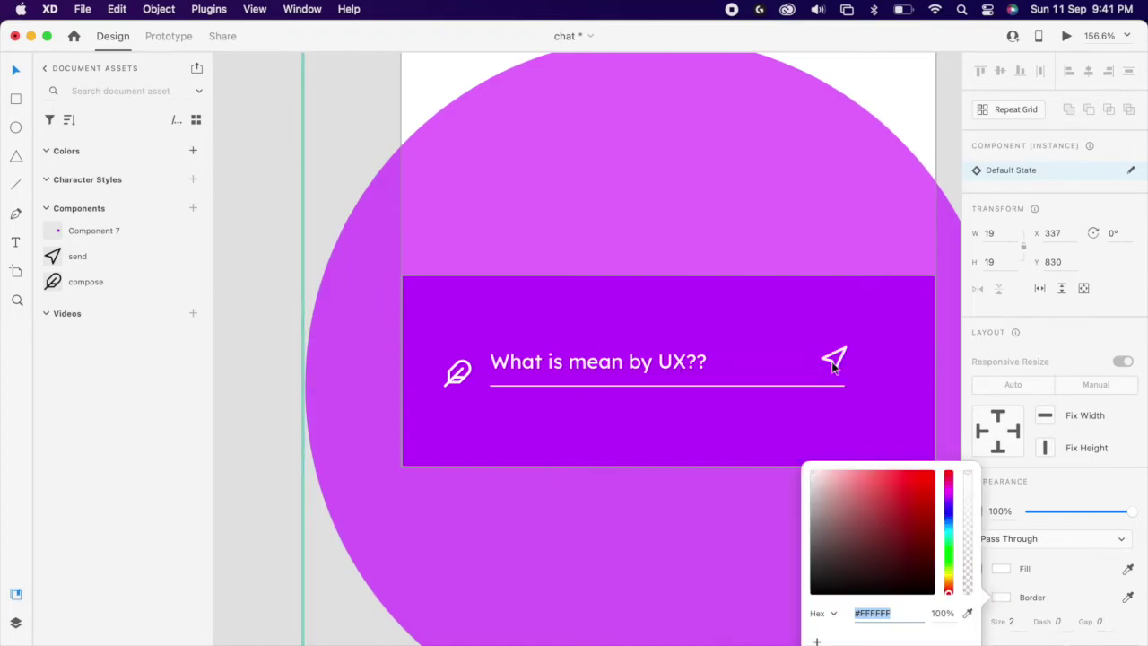
{"action": "scroll", "coordinate": [843, 367], "scroll_direction": "right", "scroll_amount": 5}
{"action": "left_click", "coordinate": [842, 369]}
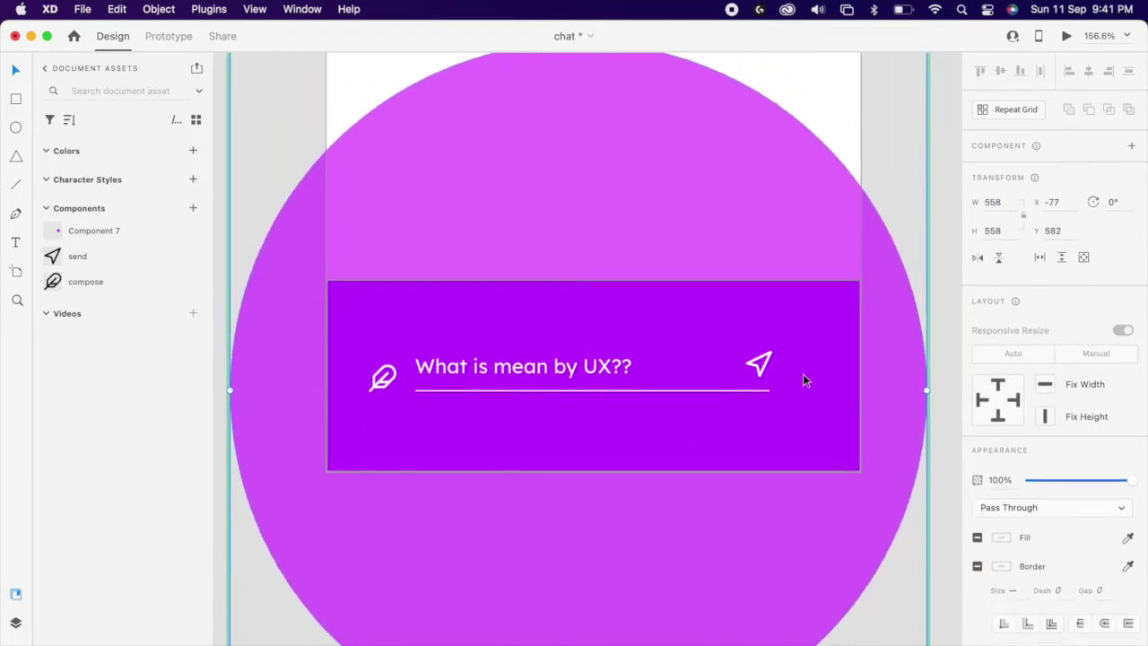
{"action": "left_click", "coordinate": [756, 378]}
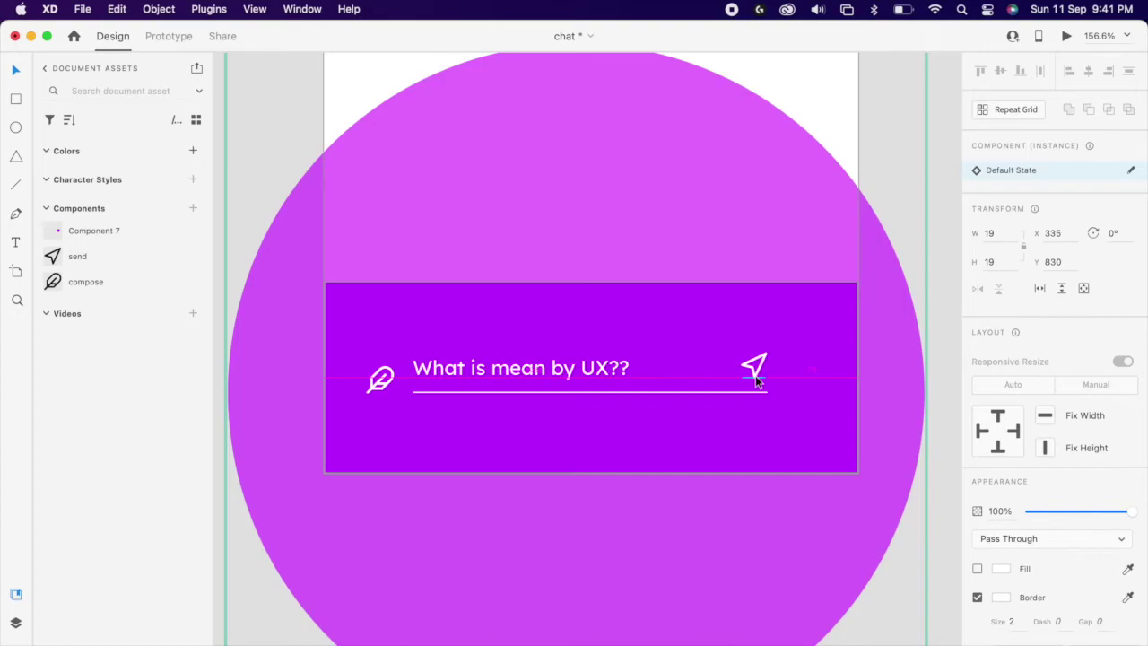
{"action": "scroll", "coordinate": [755, 375], "scroll_direction": "down", "scroll_amount": 5}
{"action": "key", "text": "Escape"}
- Return the Chat artboard's bar to its Default State and zoom to fit
{"action": "left_click", "coordinate": [850, 350]}
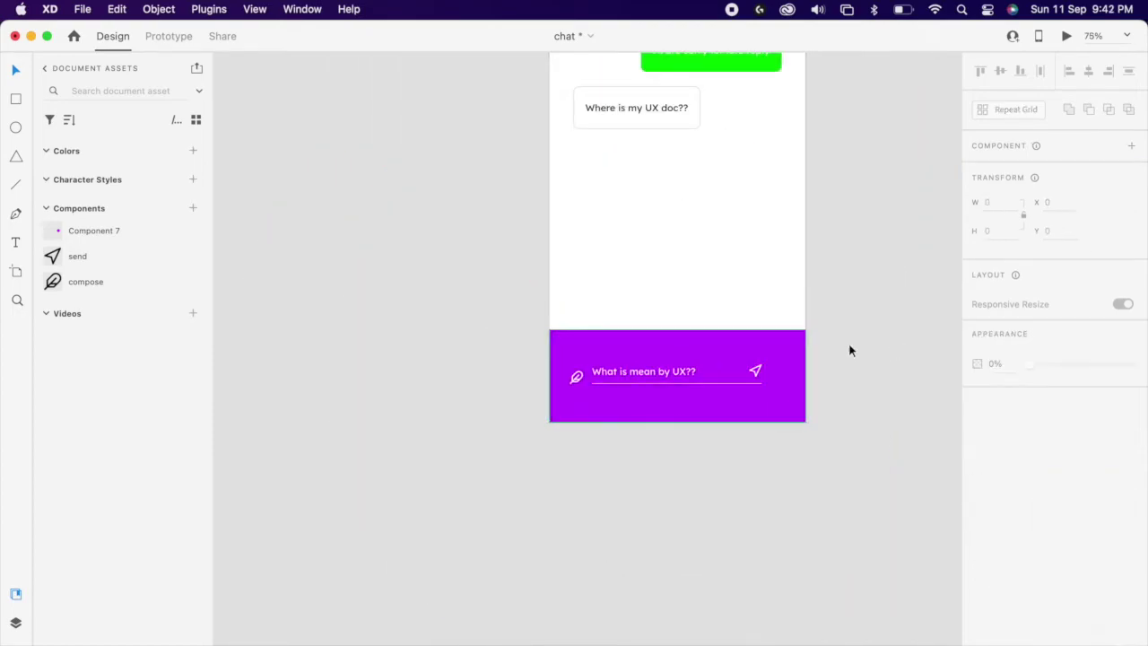
{"action": "left_click", "coordinate": [801, 372]}
{"action": "left_click", "coordinate": [1064, 191]}
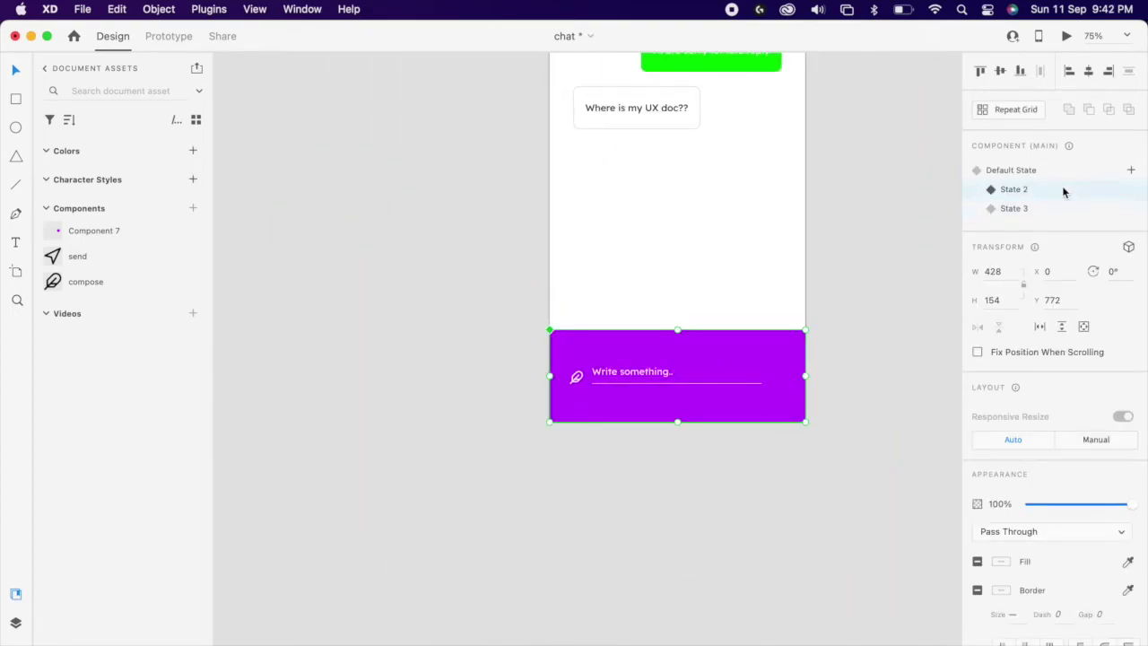
{"action": "left_click", "coordinate": [1055, 172]}
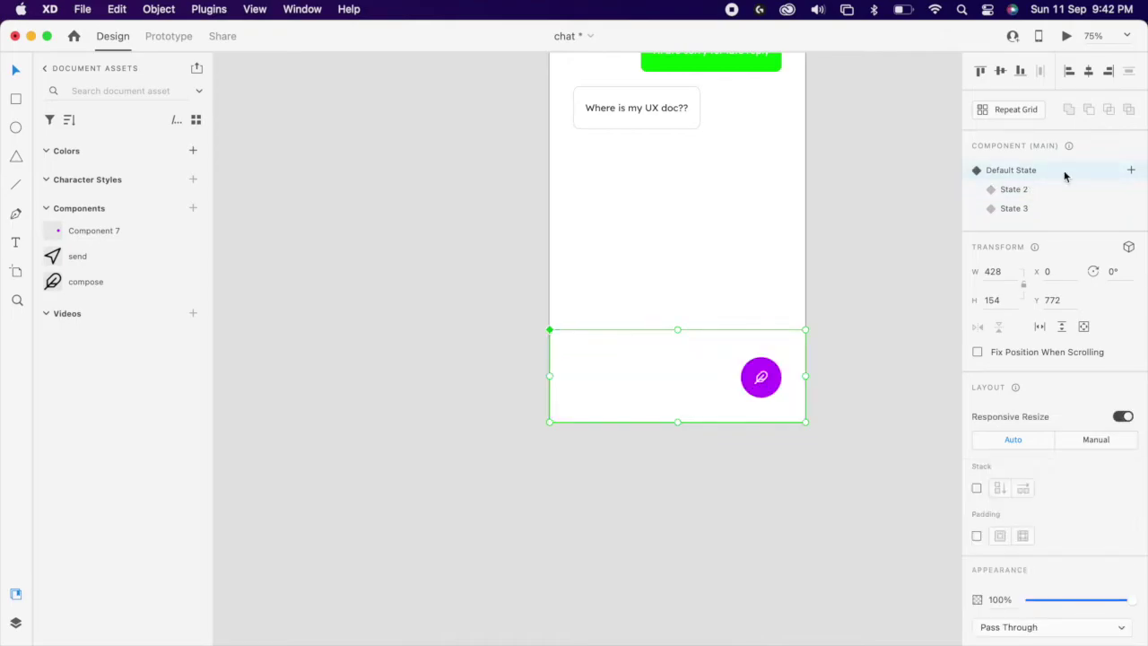
{"action": "left_click", "coordinate": [868, 235]}
{"action": "key", "text": "super+0"}
- Duplicate Chat as Chat – 1 and set its bar to State 2
{"action": "left_click", "coordinate": [462, 68]}
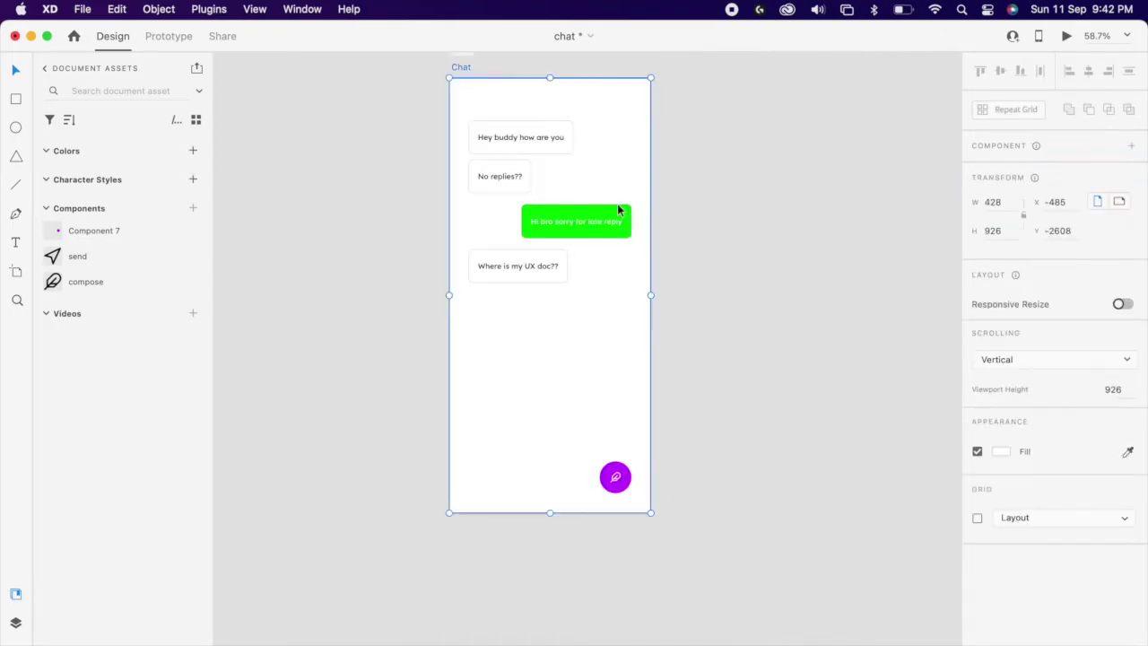
{"action": "key", "text": "super+d"}
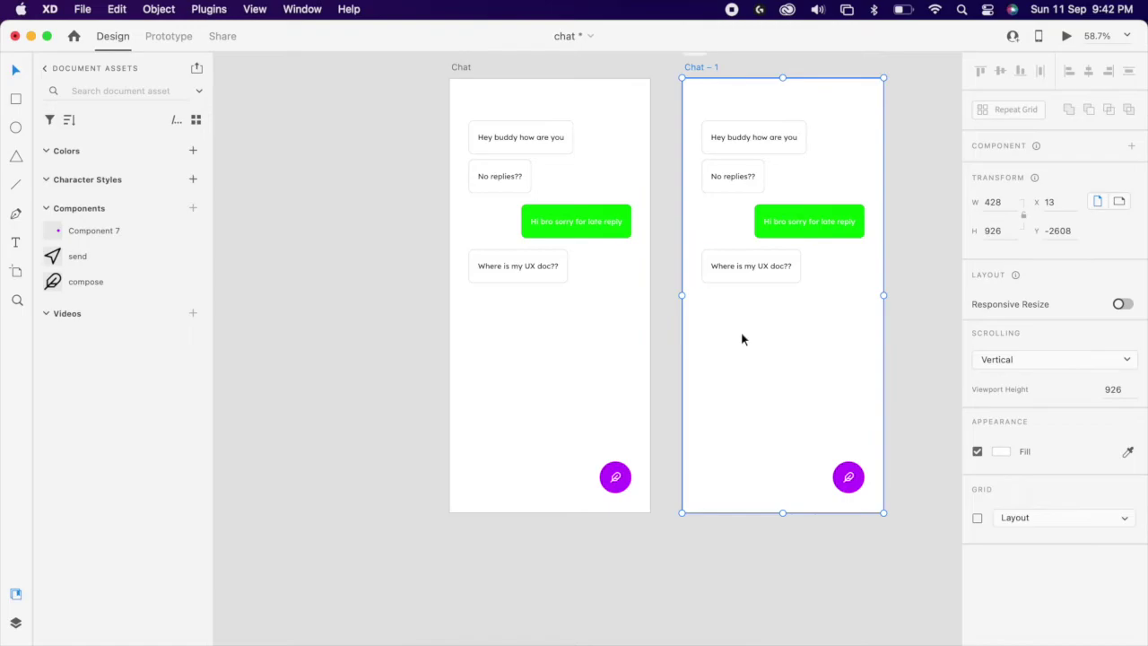
{"action": "left_click", "coordinate": [846, 476]}
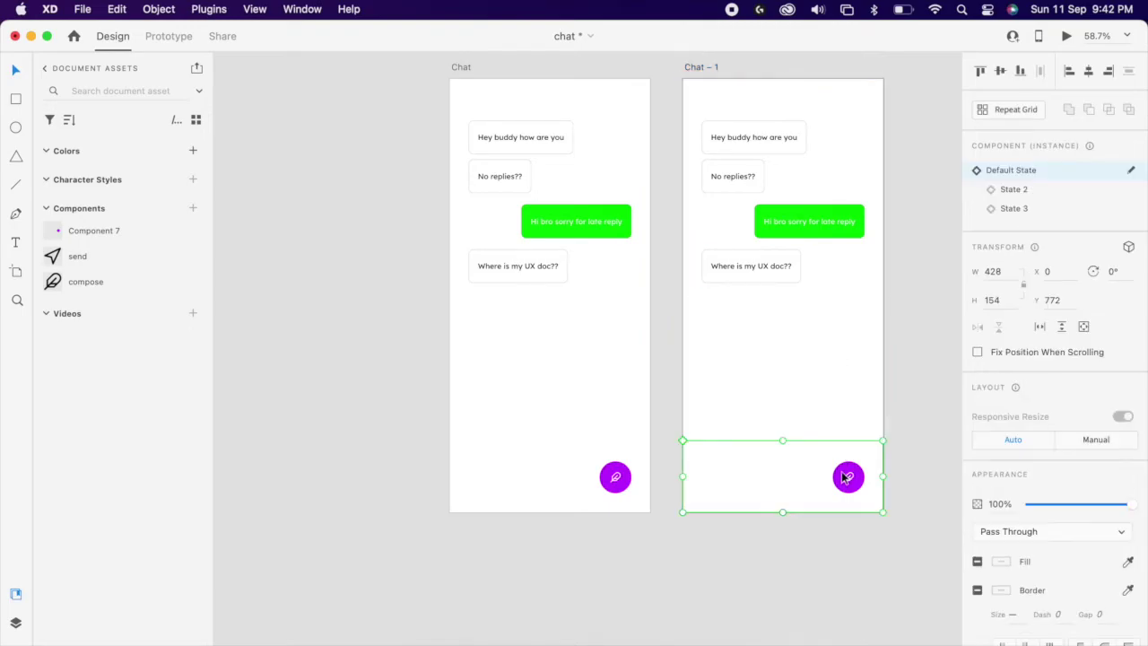
{"action": "left_click", "coordinate": [1013, 190]}
{"action": "scroll", "coordinate": [766, 424], "scroll_direction": "right", "scroll_amount": 5}
{"action": "scroll", "coordinate": [765, 425], "scroll_direction": "up", "scroll_amount": 3}
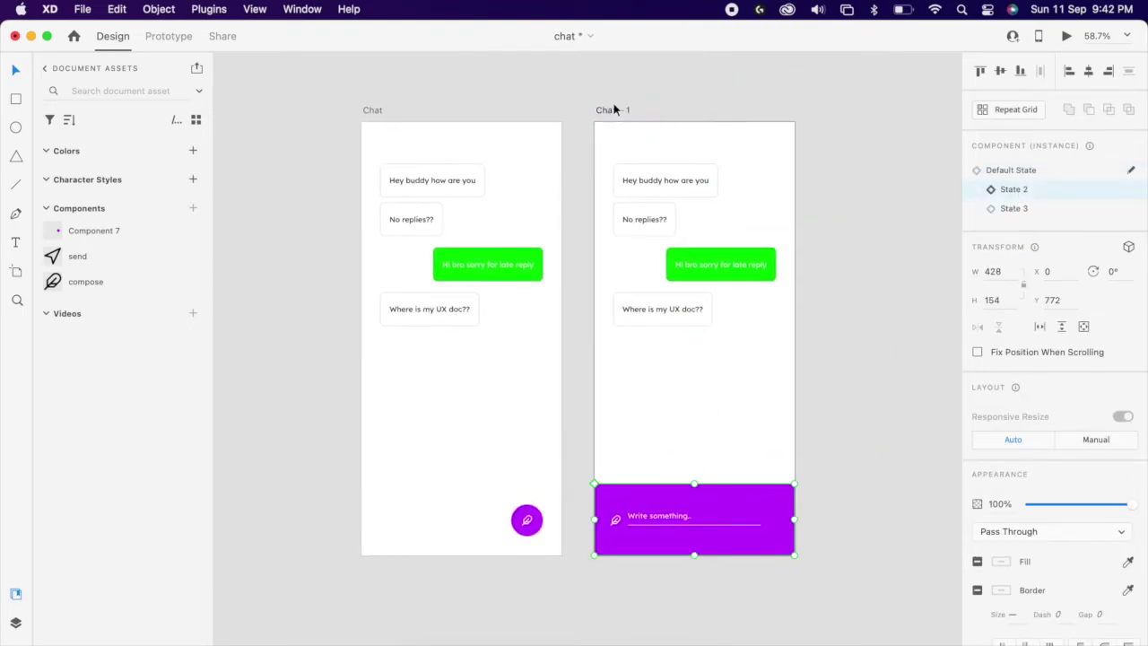
- Duplicate Chat – 1 as Chat – 2 and set its bar to State 3
{"action": "left_click", "coordinate": [615, 111]}
{"action": "key", "text": "super+d"}
{"action": "left_click", "coordinate": [592, 554]}
{"action": "left_click", "coordinate": [1030, 208]}
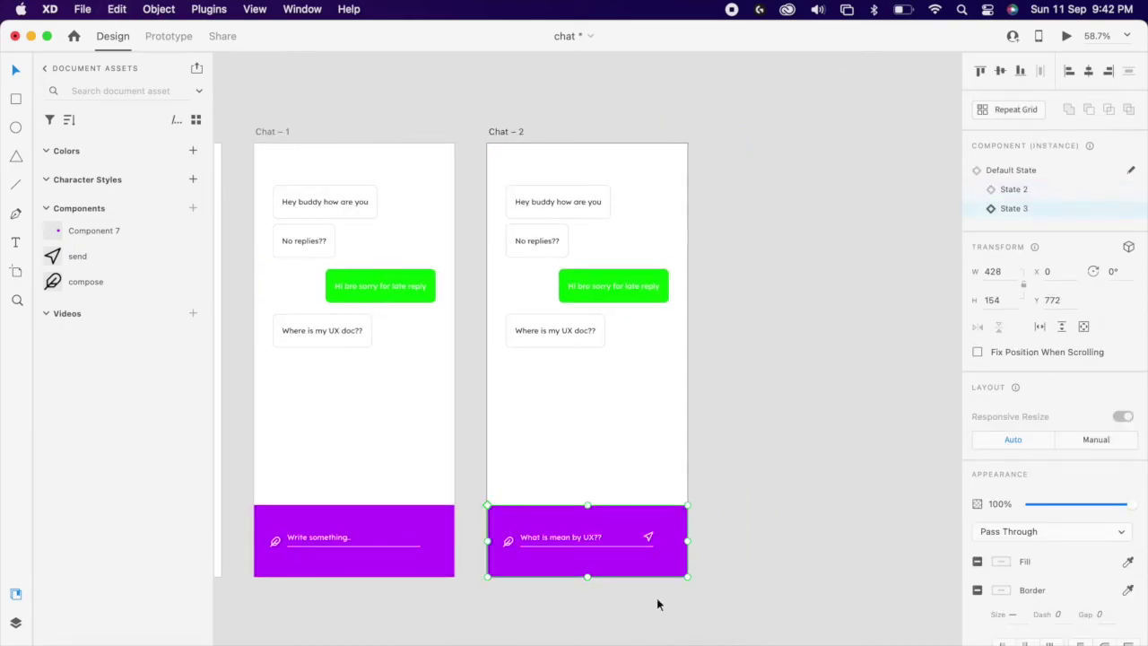
{"action": "left_click", "coordinate": [796, 520]}
{"action": "scroll", "coordinate": [777, 529], "scroll_direction": "left", "scroll_amount": 2}
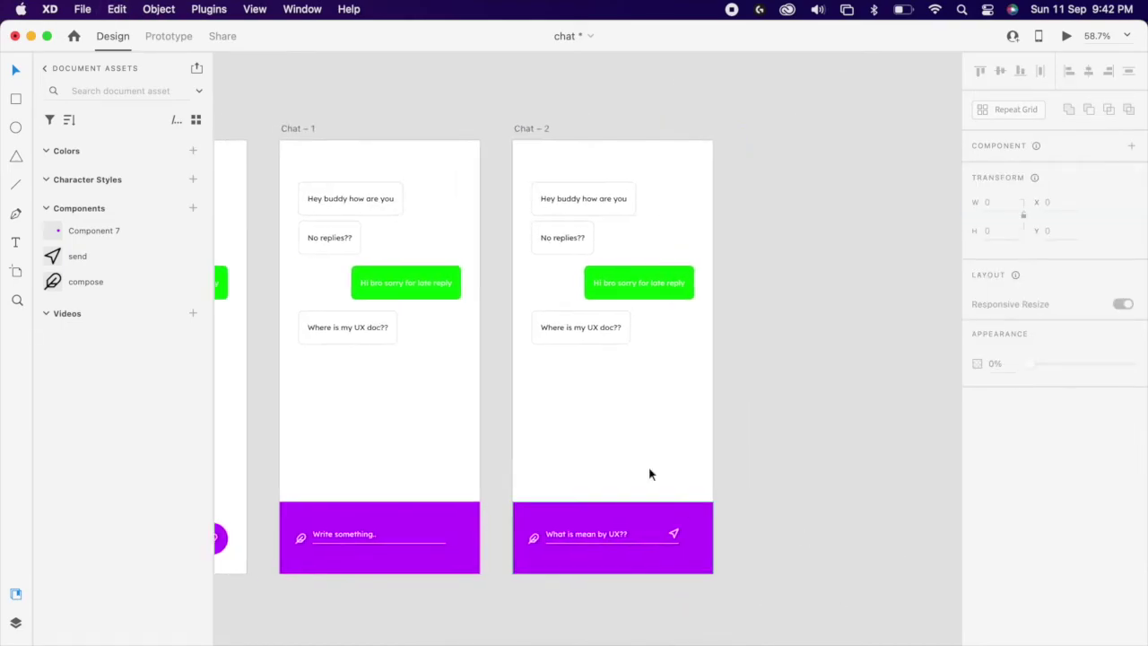
- Duplicate the green reply bubble and replace its text with 'What is mean by UX??'
{"action": "left_click_drag", "start_coordinate": [658, 297], "coordinate": [643, 399], "text": "alt"}
{"action": "double_click", "coordinate": [606, 535]}
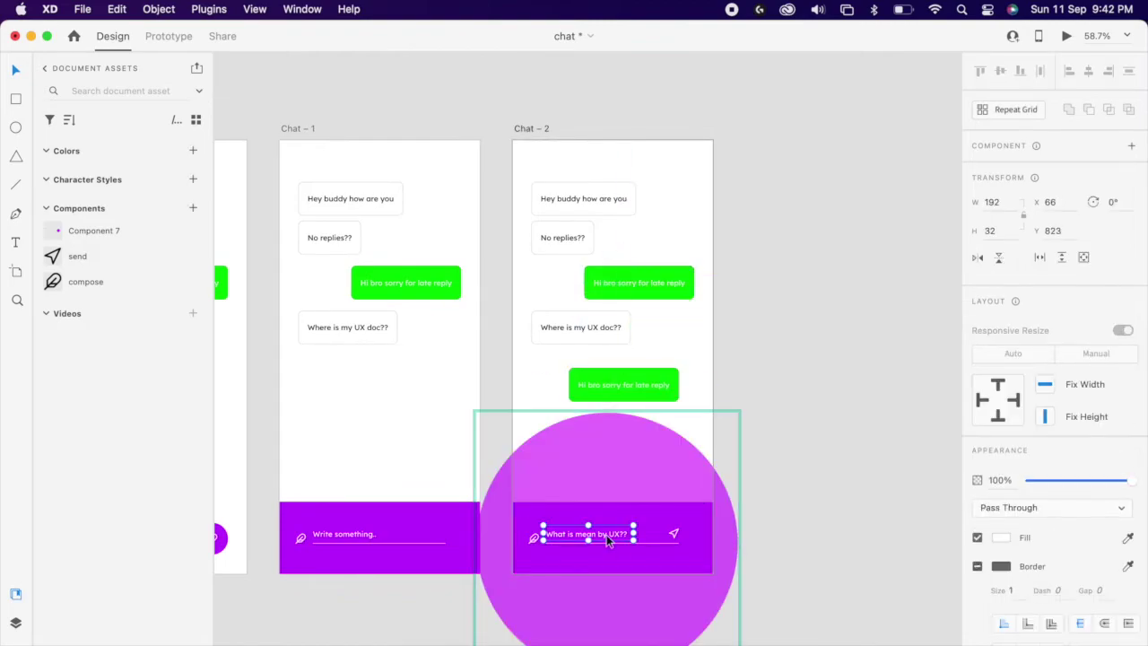
{"action": "double_click", "coordinate": [607, 534]}
{"action": "key", "text": "super+c"}
{"action": "left_click", "coordinate": [747, 463]}
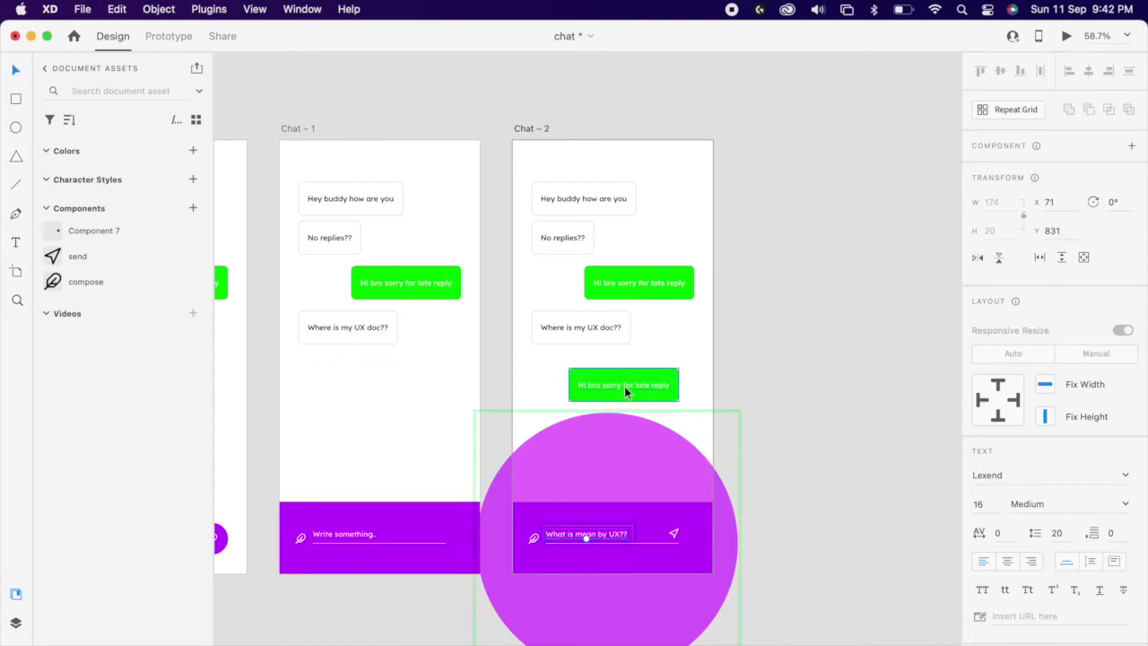
{"action": "double_click", "coordinate": [620, 385]}
{"action": "key", "text": "super+v"}
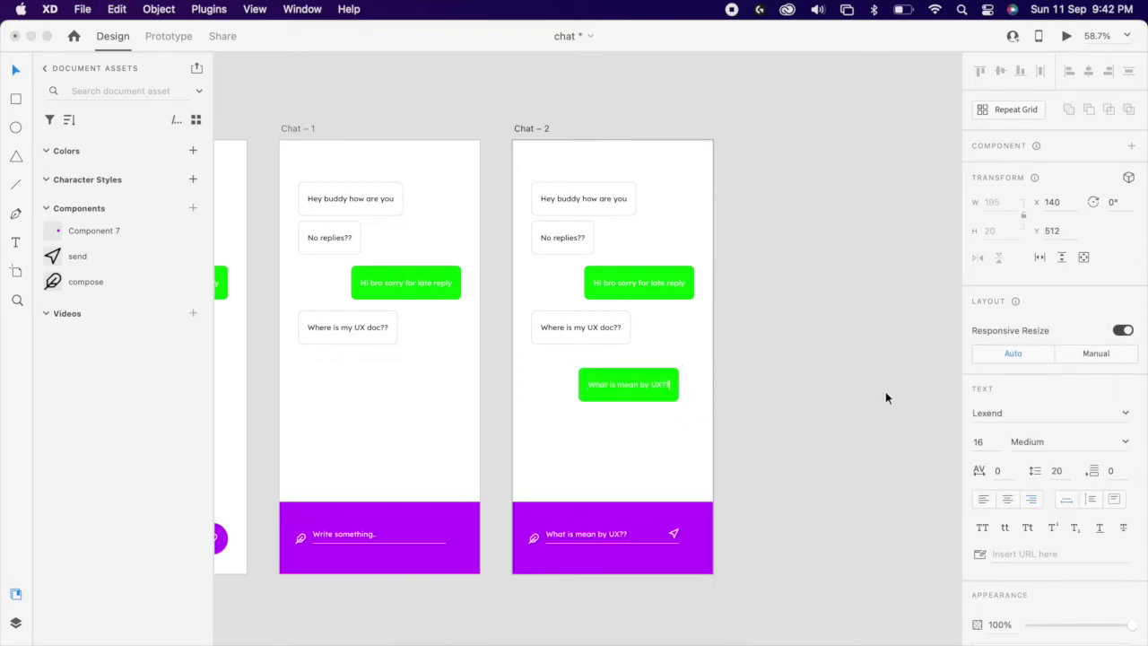
{"action": "left_click", "coordinate": [708, 410]}
- Slide the new green bubble down so it hides behind the purple bar
{"action": "left_click_drag", "start_coordinate": [669, 398], "coordinate": [668, 552]}
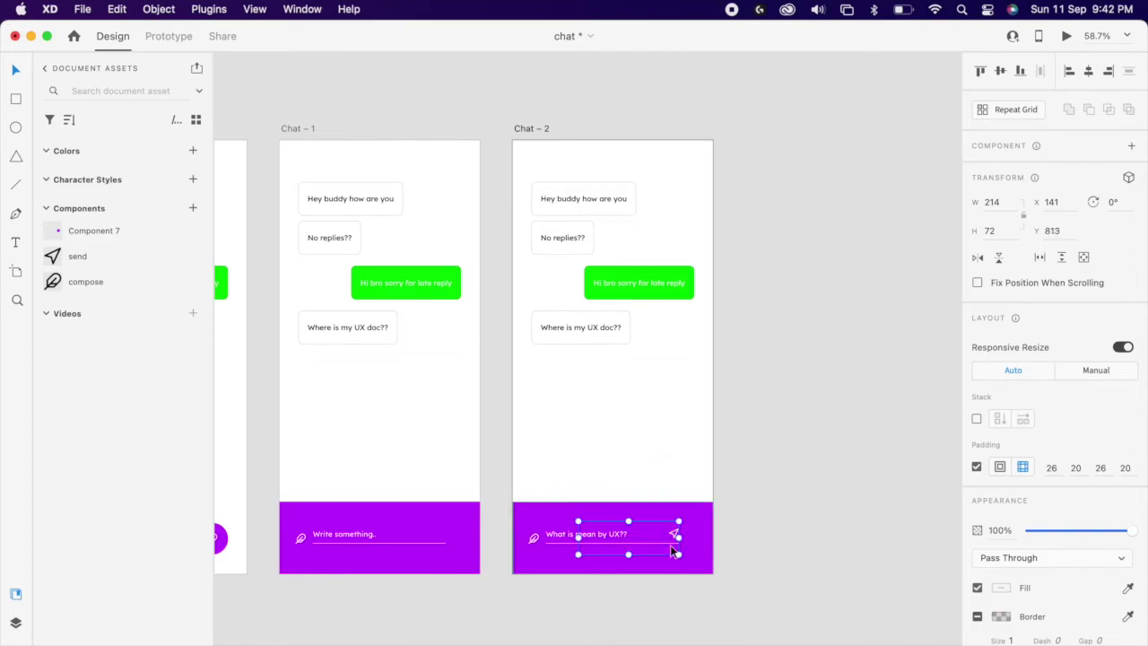
{"action": "left_click", "coordinate": [679, 284], "text": "shift"}
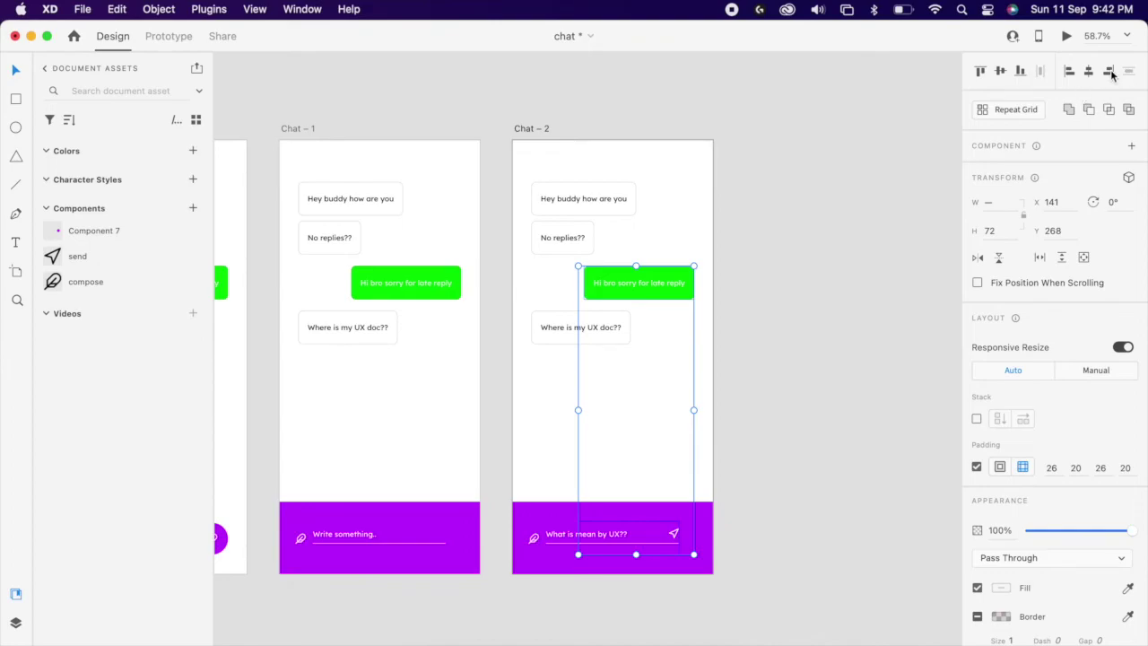
{"action": "left_click", "coordinate": [733, 289]}
- Duplicate Chat – 2 as Chat – 3, reset its bar to Default State, and raise the green bubble under 'Where is my UX doc??'
{"action": "scroll", "coordinate": [538, 122], "scroll_direction": "down", "scroll_amount": 3}
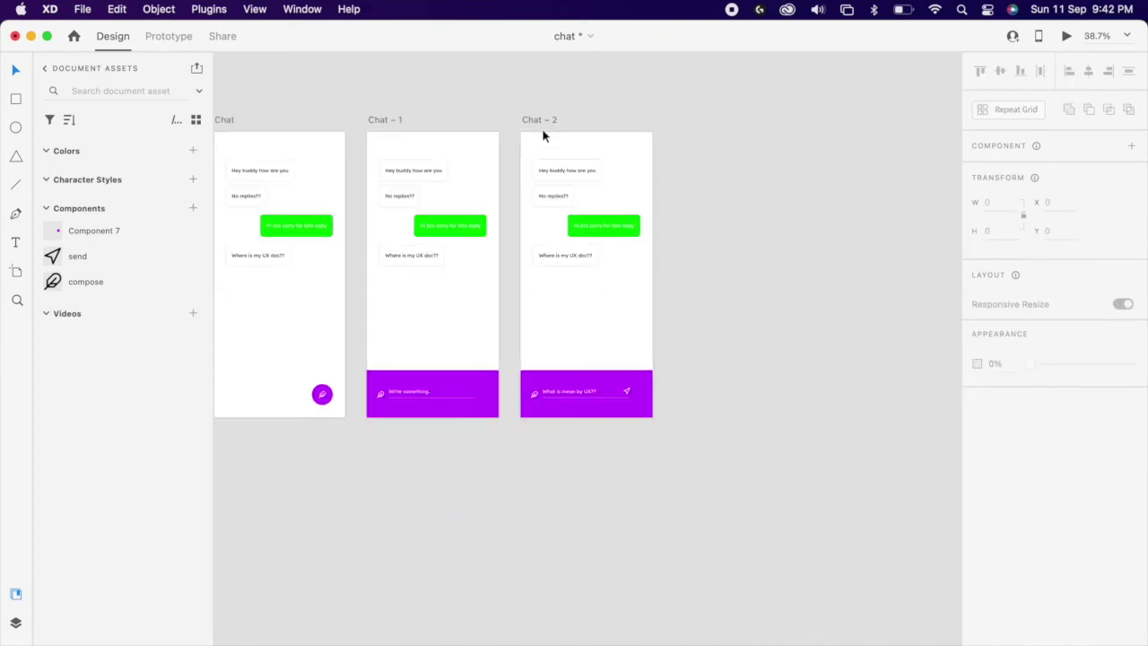
{"action": "left_click", "coordinate": [538, 121]}
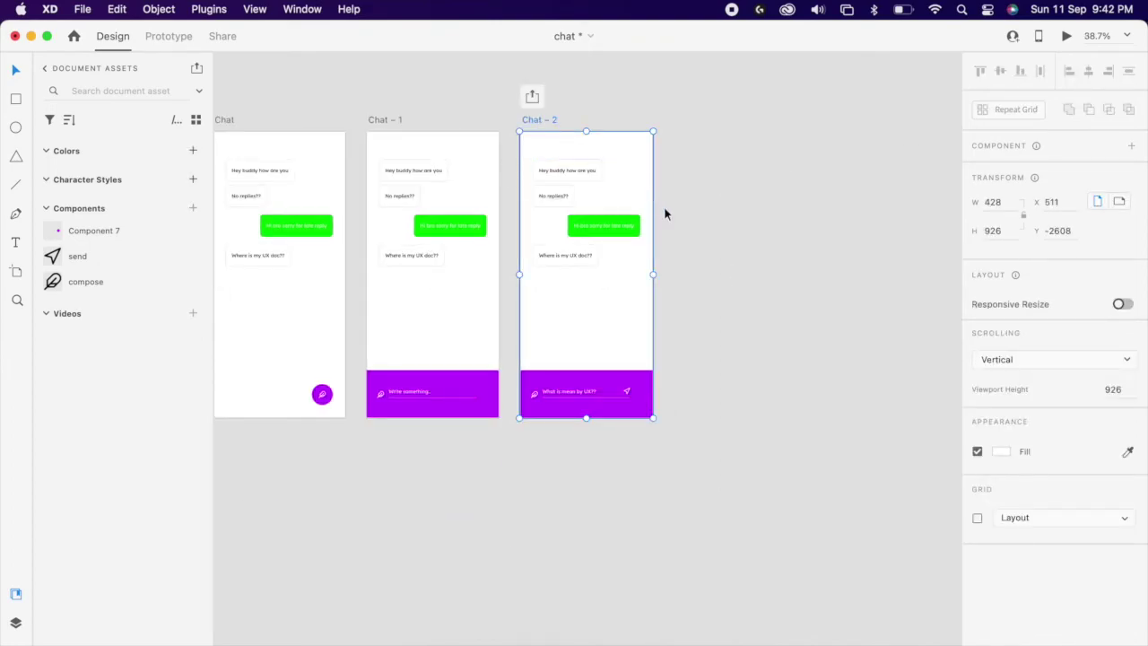
{"action": "key", "text": "super+d"}
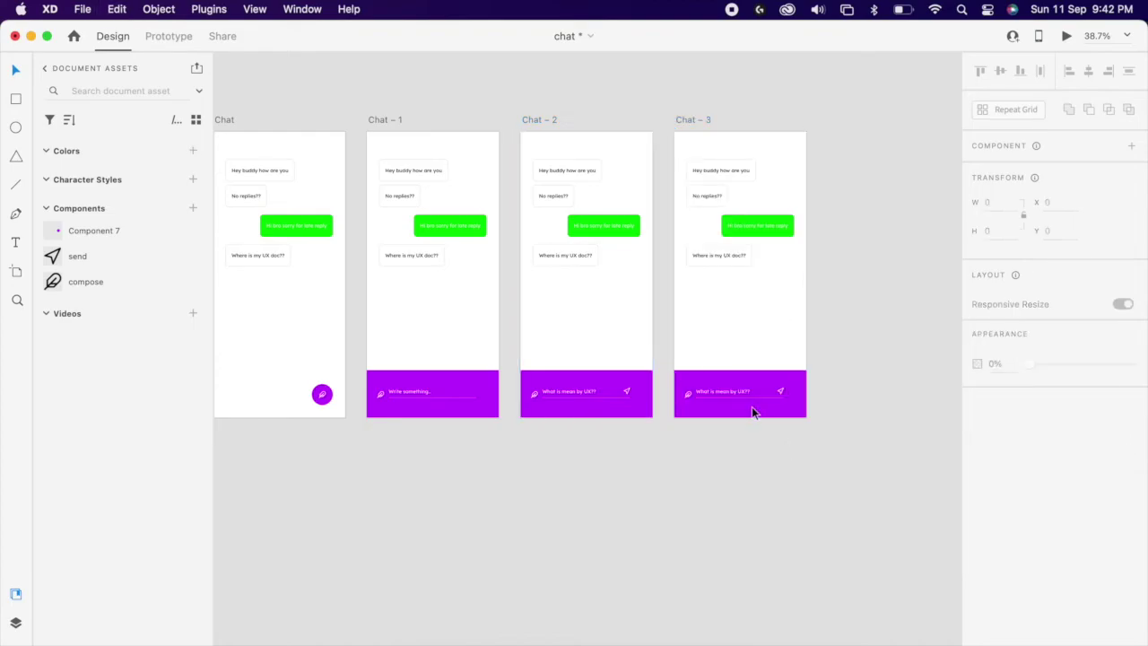
{"action": "left_click", "coordinate": [752, 410]}
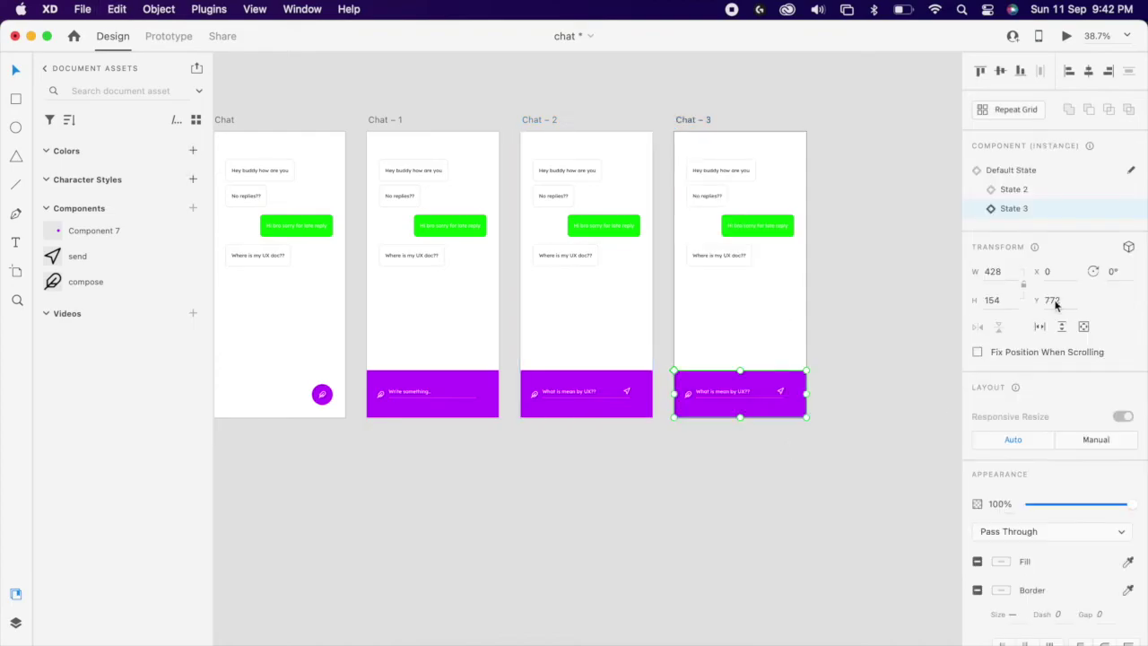
{"action": "left_click", "coordinate": [1031, 170]}
{"action": "double_click", "coordinate": [737, 400]}
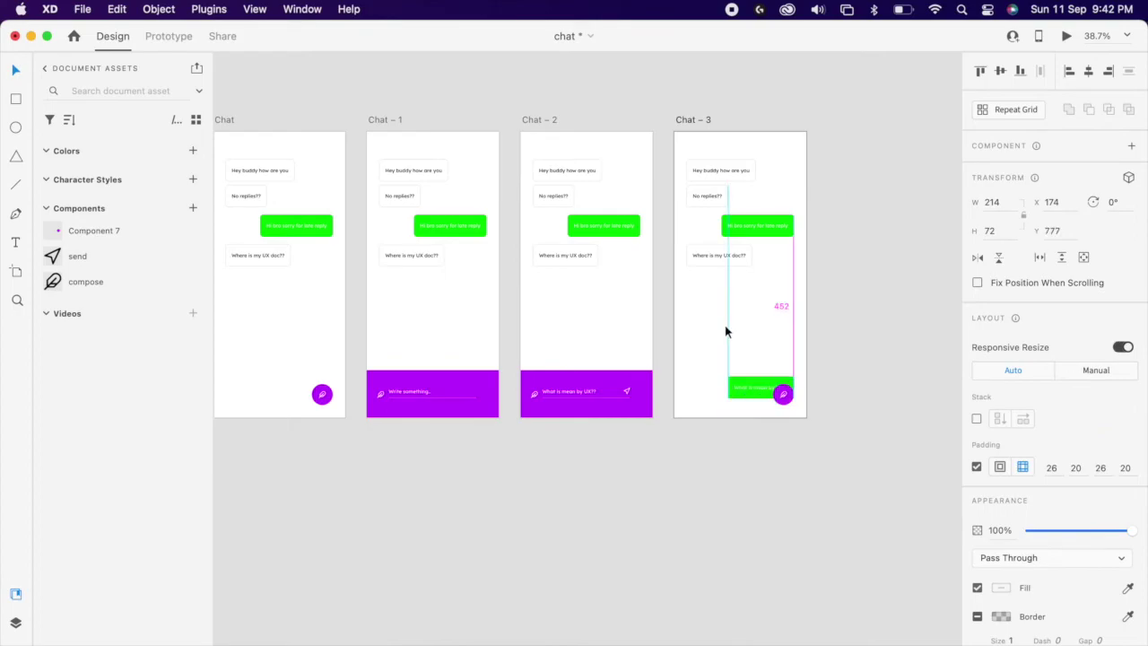
{"action": "left_click_drag", "start_coordinate": [726, 331], "coordinate": [723, 293]}
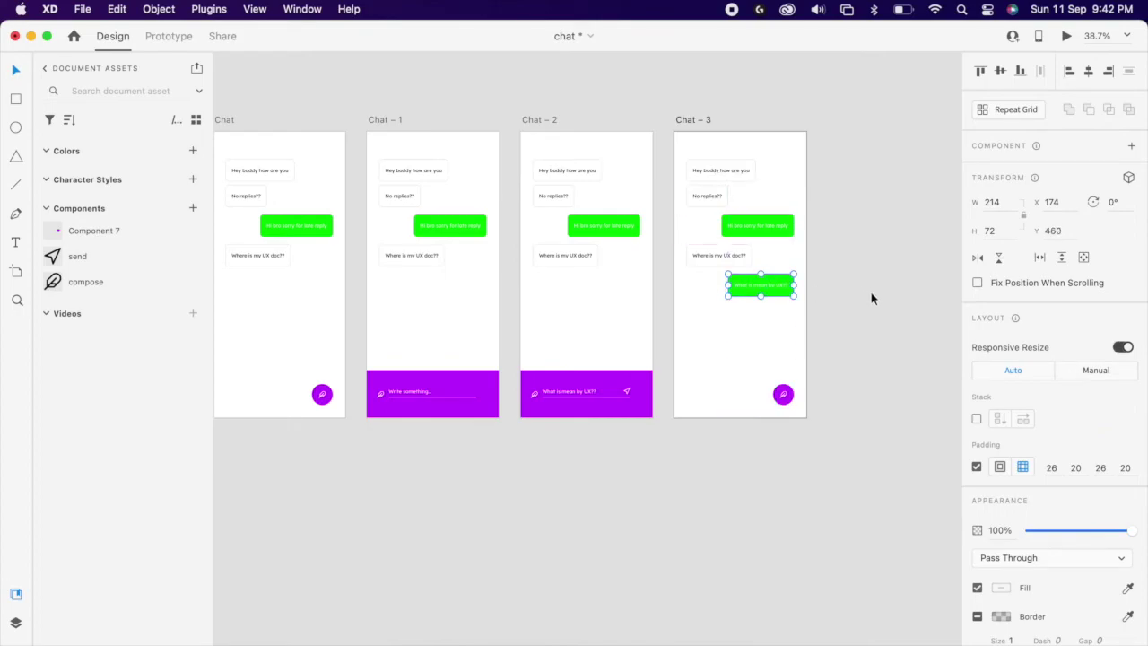
{"action": "left_click", "coordinate": [870, 298]}
- Select the Chat artboard's bottom bar in Prototype mode
{"action": "scroll", "coordinate": [700, 358], "scroll_direction": "left", "scroll_amount": 3}
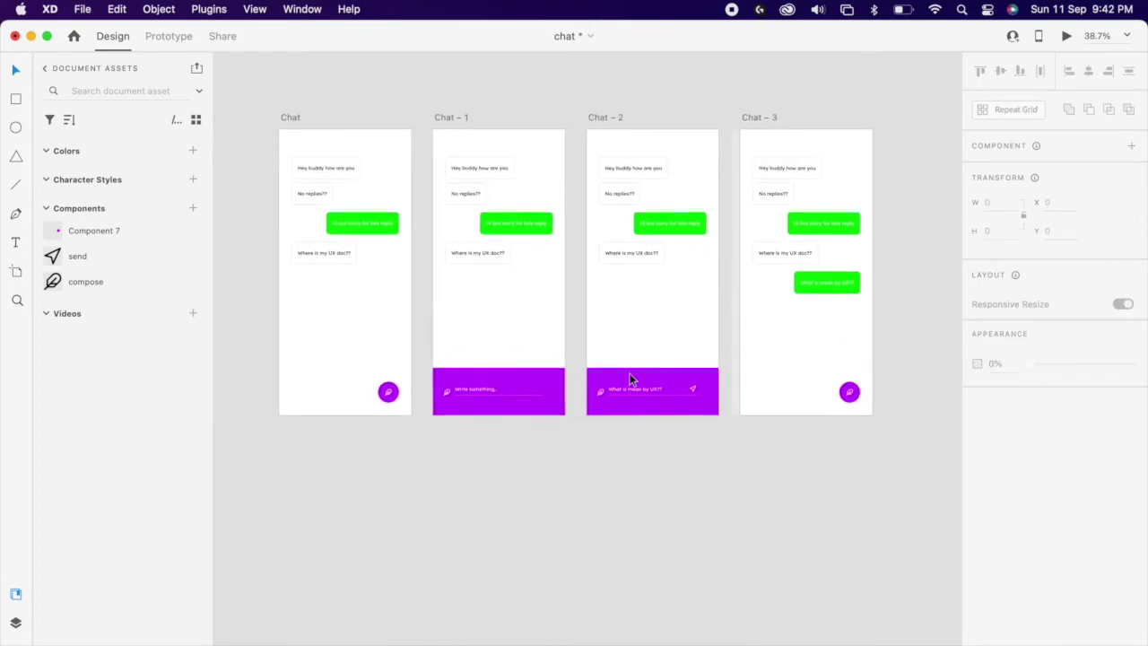
{"action": "left_click", "coordinate": [410, 378]}
{"action": "left_click", "coordinate": [169, 36]}
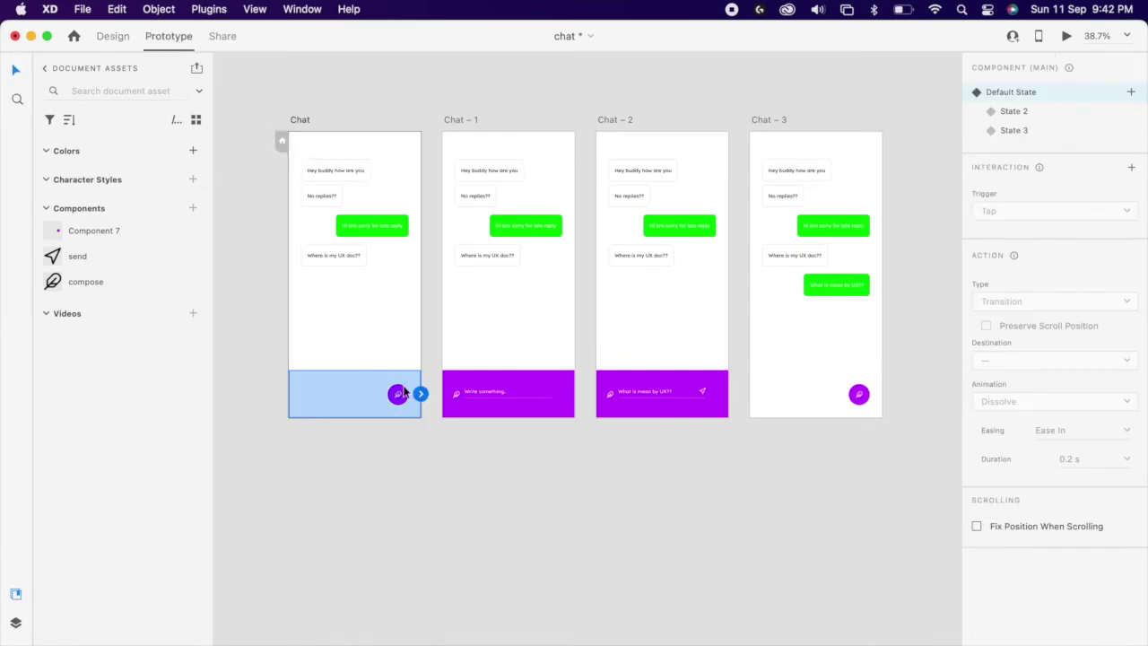
- Wire Chat's compose bar to Chat – 1 and Chat – 1's purple bar to Chat – 2 (Tap trigger)
{"action": "left_click_drag", "start_coordinate": [421, 394], "coordinate": [465, 395]}
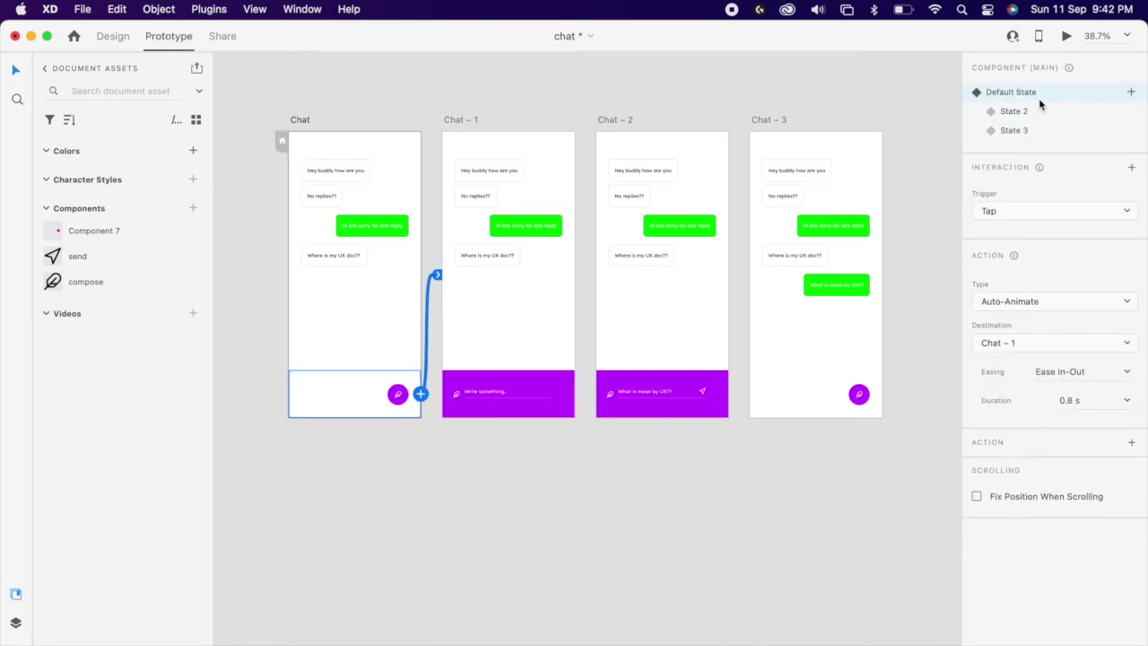
{"action": "left_click", "coordinate": [1031, 211]}
{"action": "left_click", "coordinate": [1029, 214]}
{"action": "left_click", "coordinate": [493, 398]}
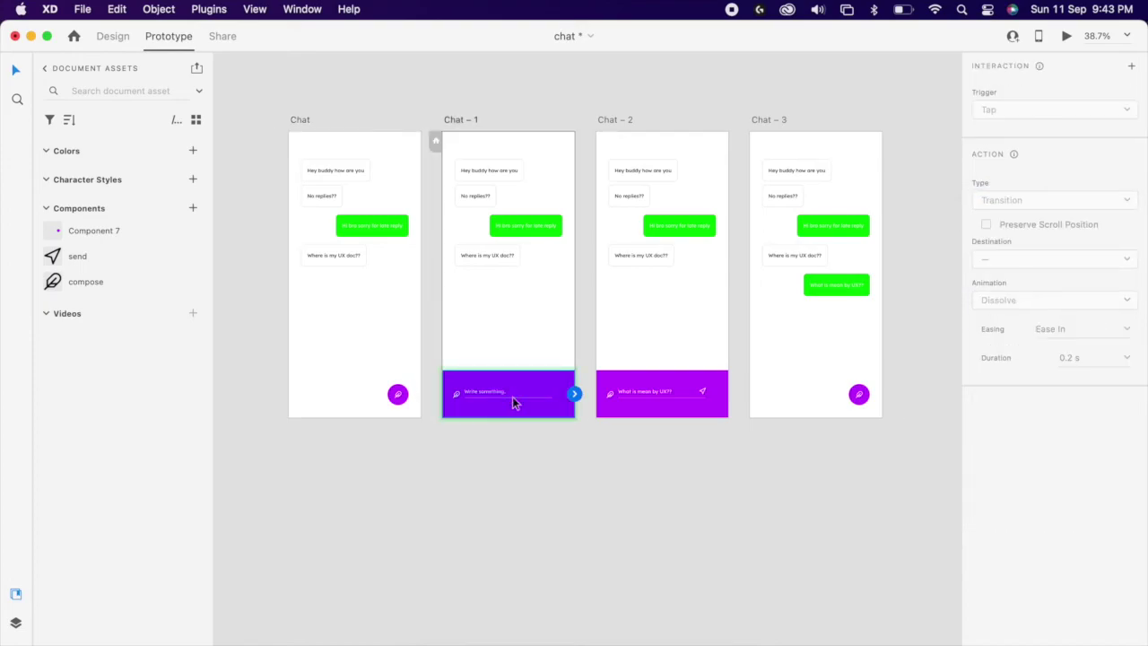
{"action": "left_click_drag", "start_coordinate": [573, 398], "coordinate": [630, 409]}
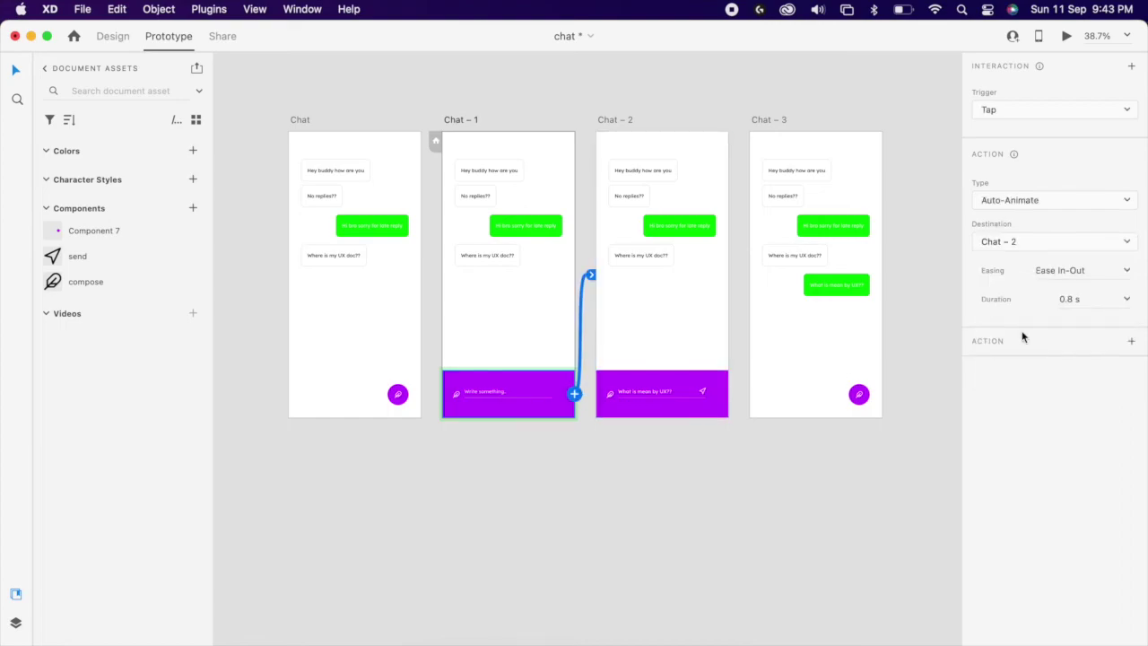